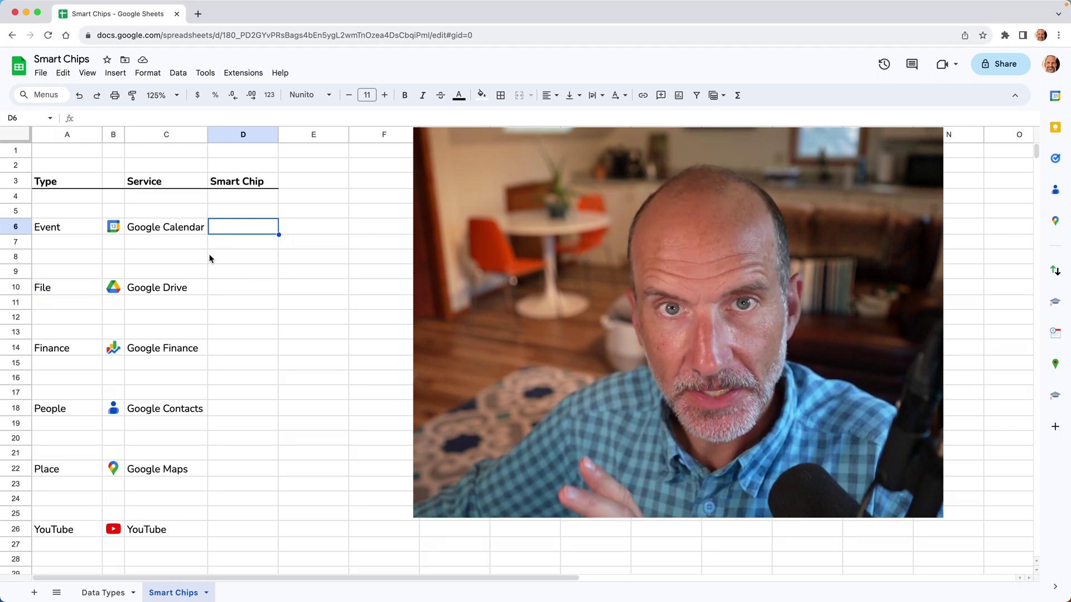
# Check the Google Calendar entry and empty cell D6, then go to the Data Types sheet
pyautogui.click(189, 231)
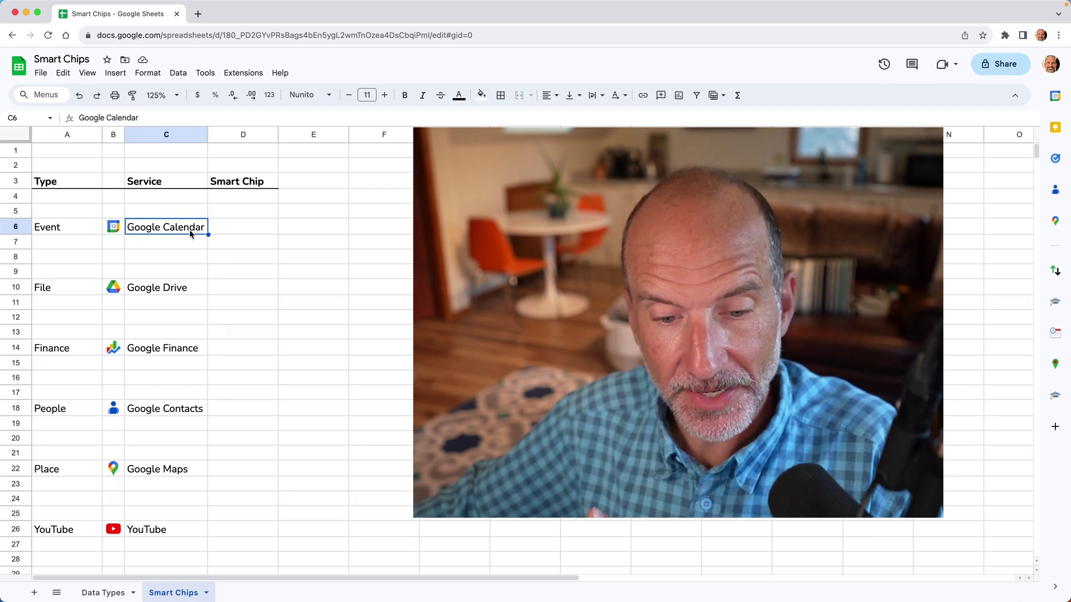
pyautogui.click(228, 233)
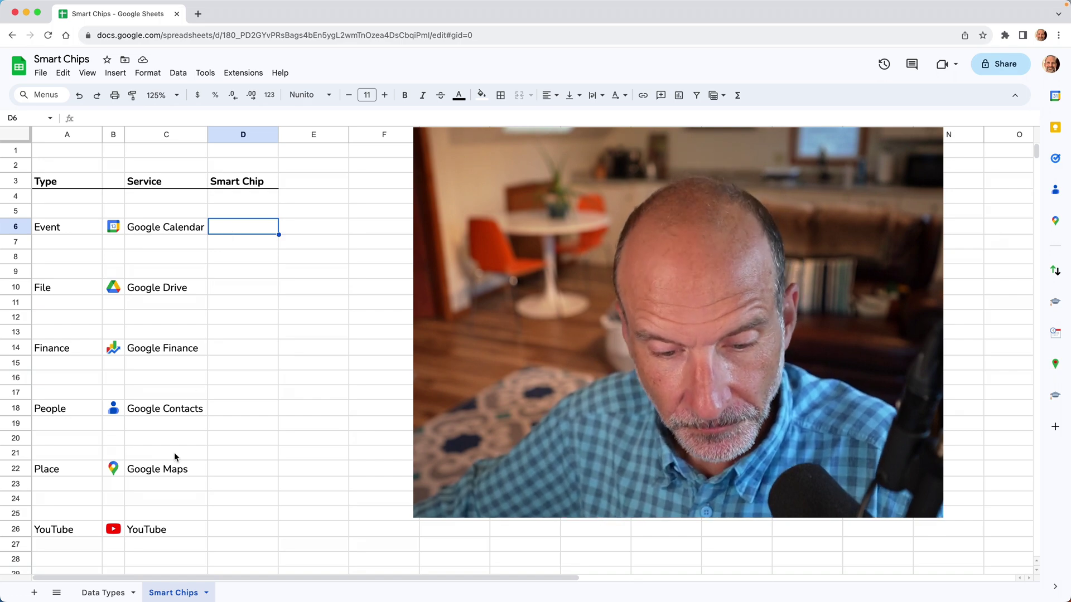
pyautogui.click(111, 593)
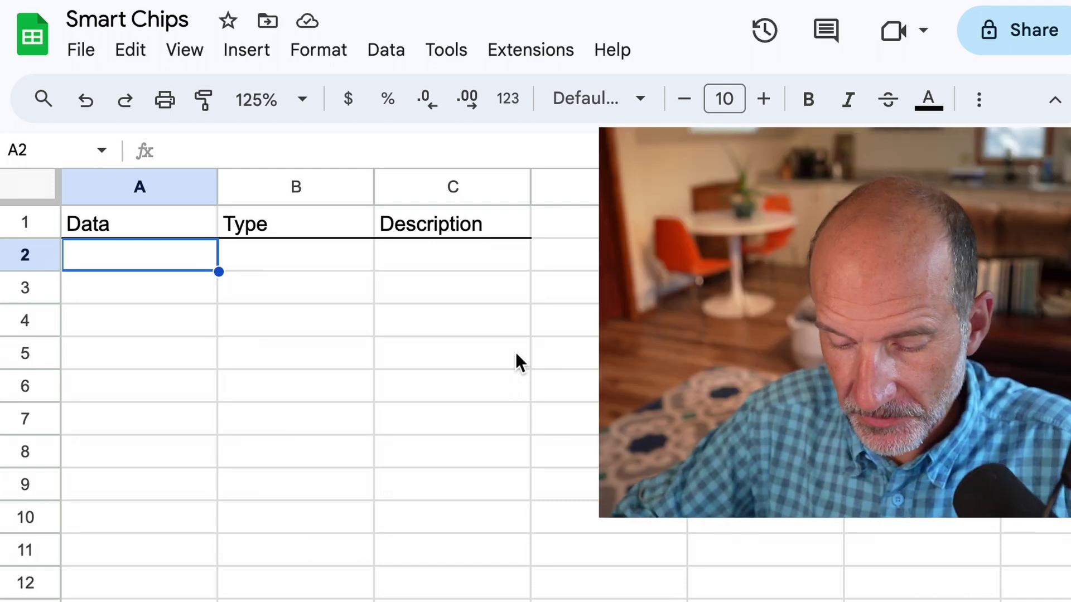
# Enter 123 in A2, =TYPE(A2) in B2 and the description Number in C2
pyautogui.write('123')
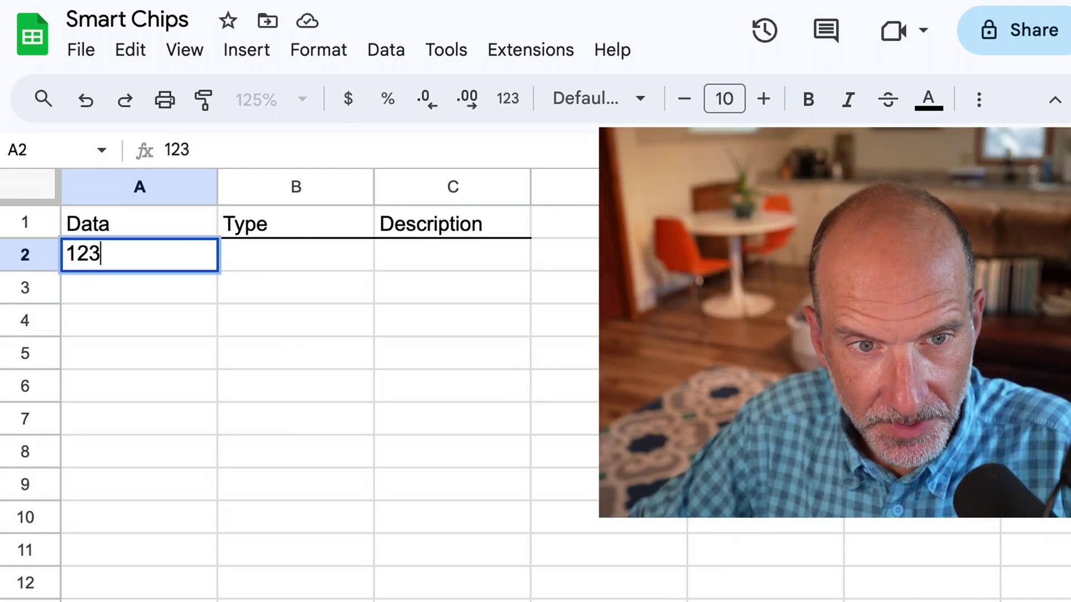
pyautogui.press('Tab')
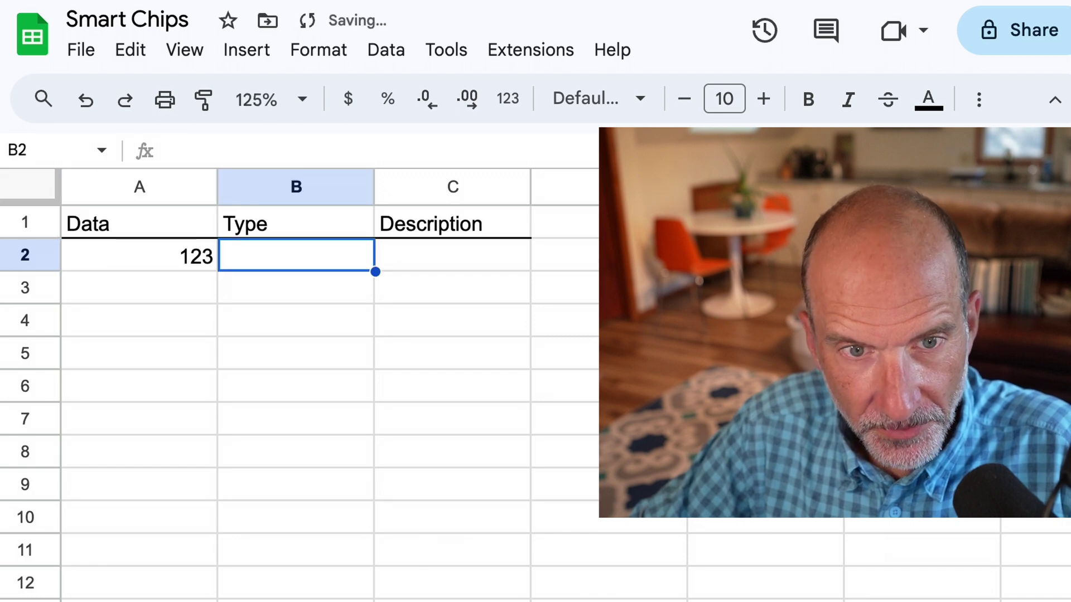
pyautogui.write('=')
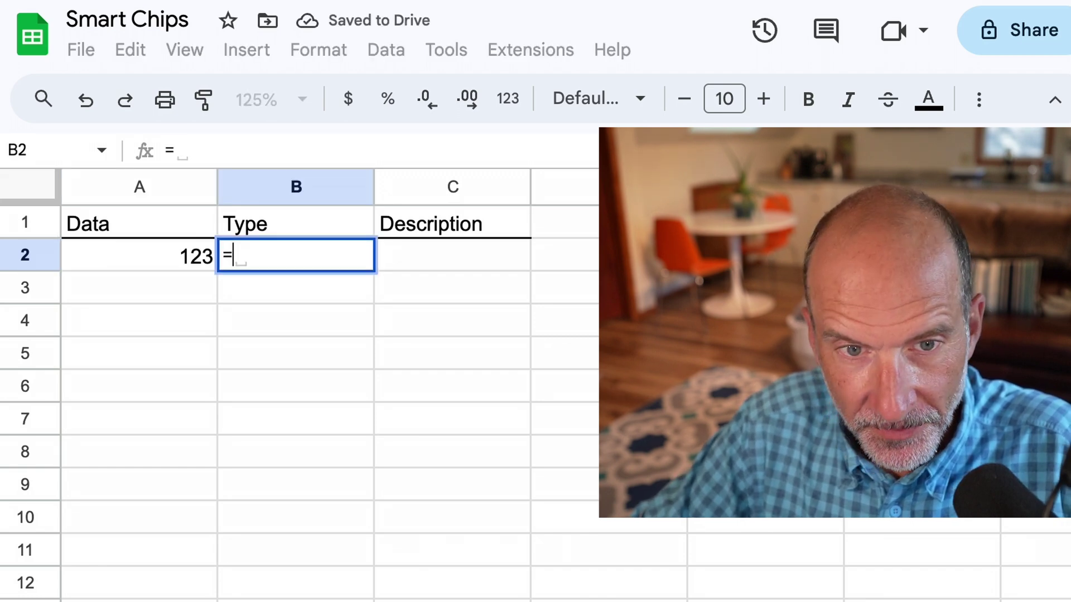
pyautogui.write('t')
pyautogui.press('BackSpace')
pyautogui.write('TYPE(')
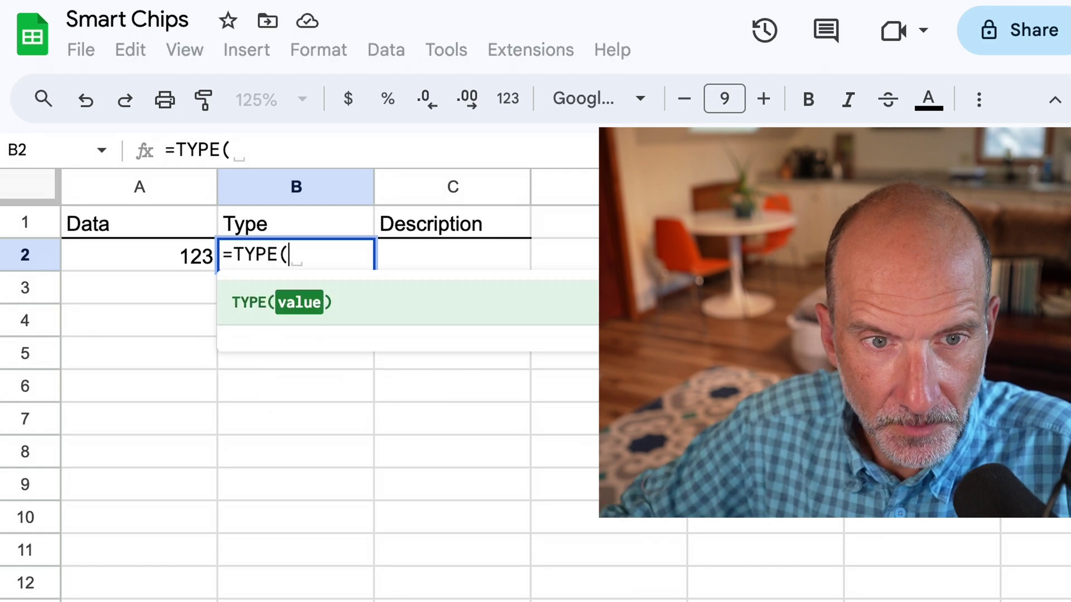
pyautogui.press('Left')
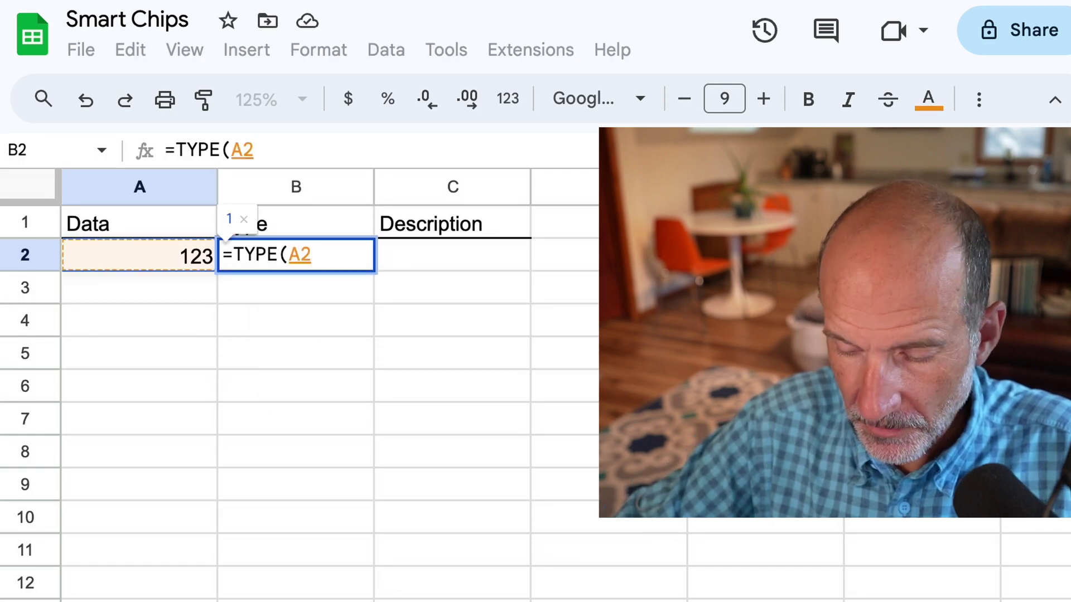
pyautogui.write(')')
pyautogui.press('Return')
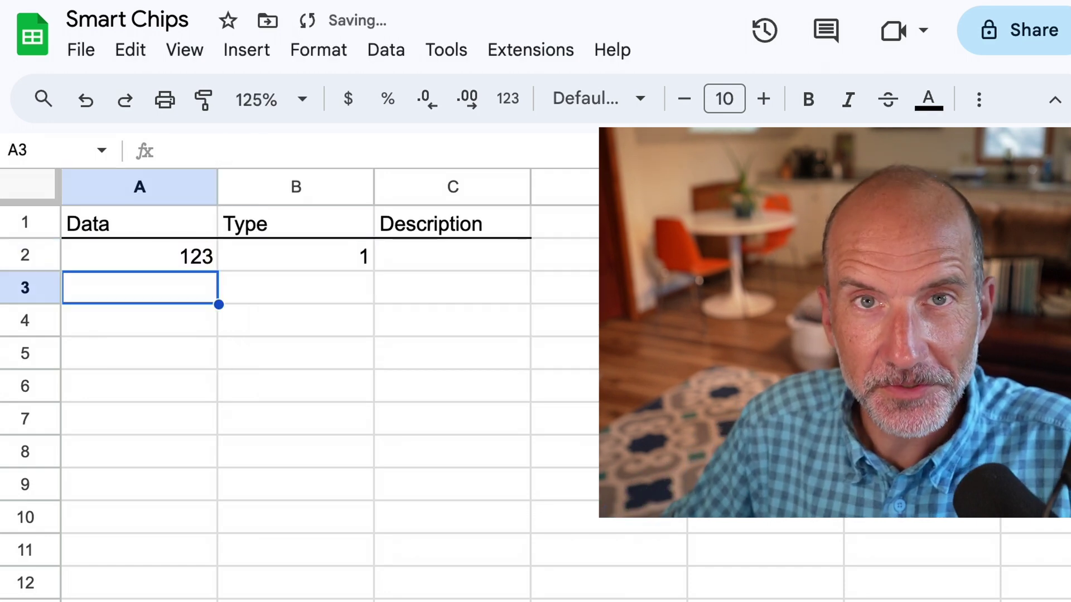
pyautogui.click(295, 255)
pyautogui.click(452, 255)
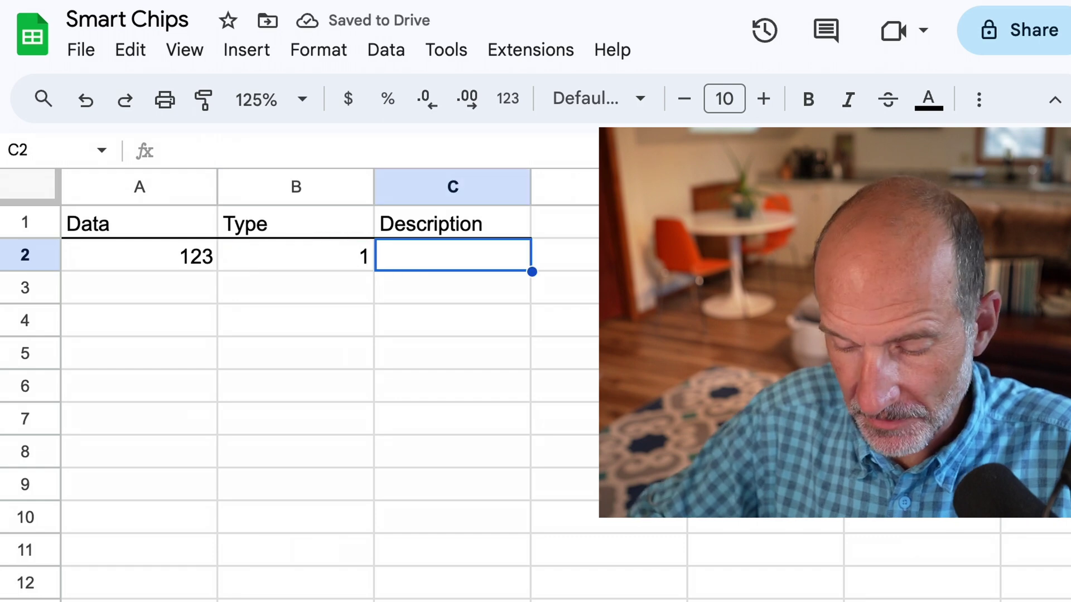
pyautogui.write('Number')
pyautogui.press('Return')
# Add 123 Main St in A3, copy the TYPE formula to B3, and describe it as Text
pyautogui.click(295, 287)
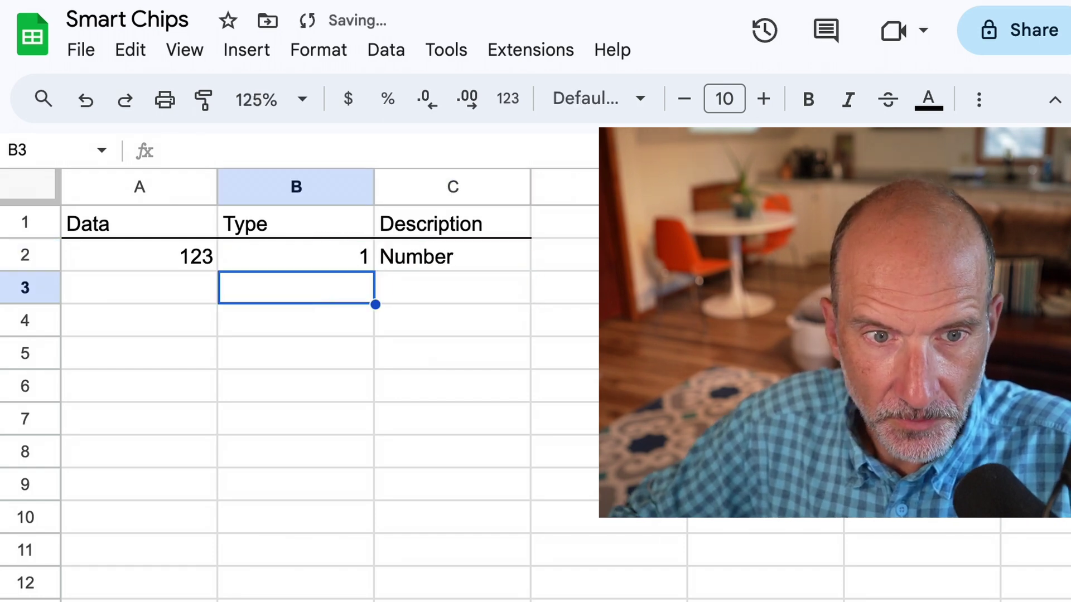
pyautogui.click(140, 287)
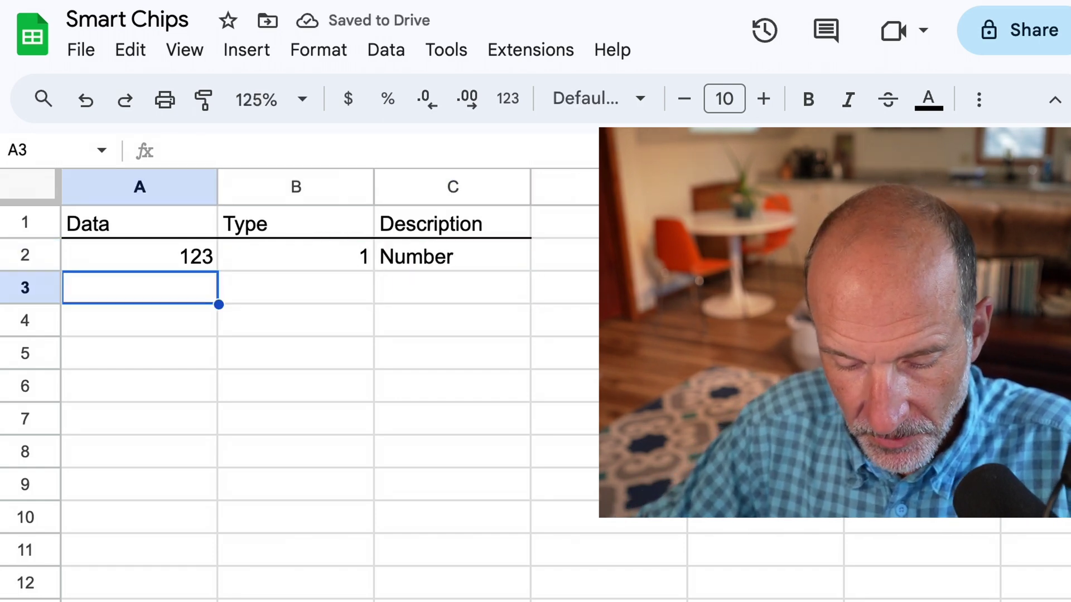
pyautogui.write('123 Ma')
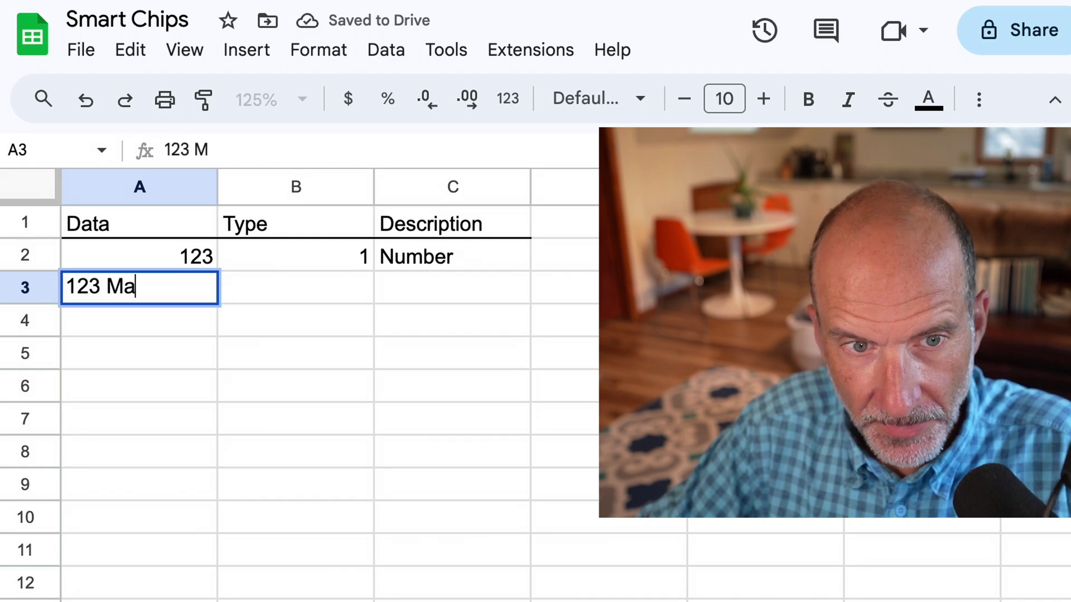
pyautogui.write('in St')
pyautogui.click(296, 287)
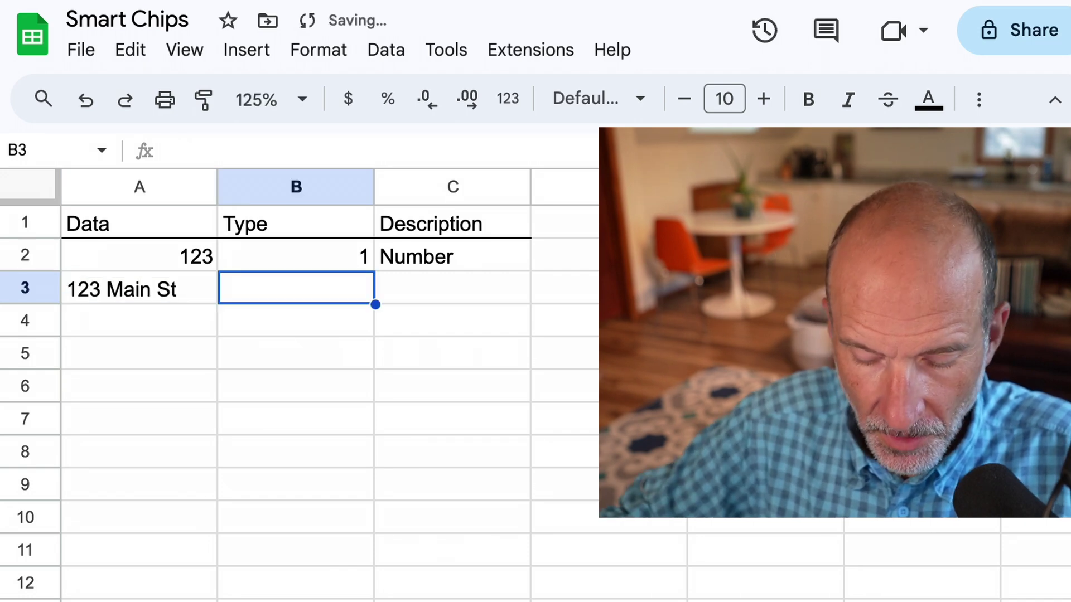
pyautogui.click(296, 255)
pyautogui.hotkey('ctrl', 'c')
pyautogui.click(296, 287)
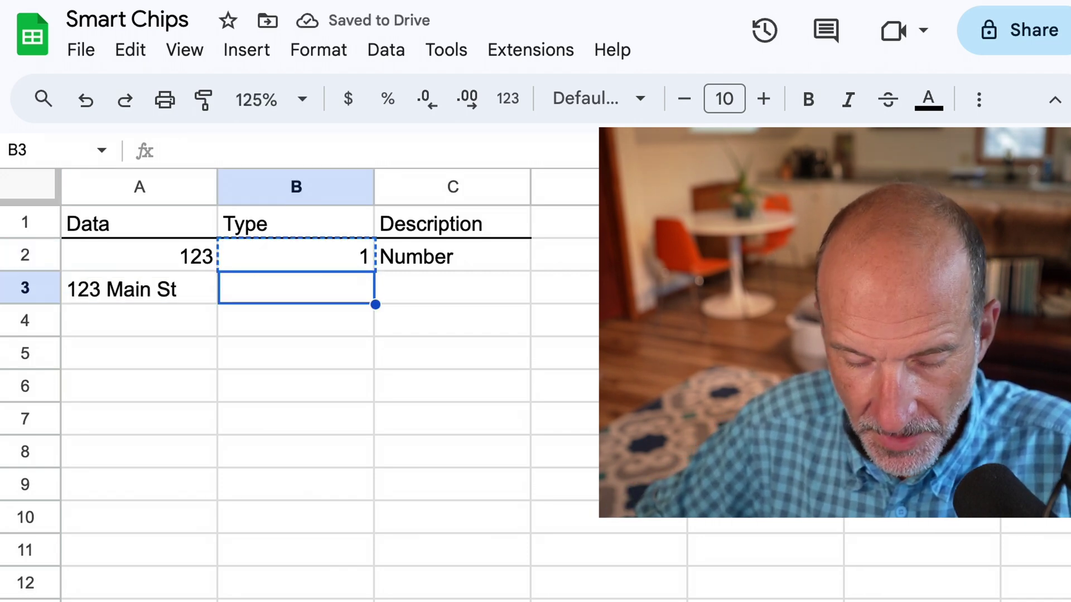
pyautogui.hotkey('ctrl', 'v')
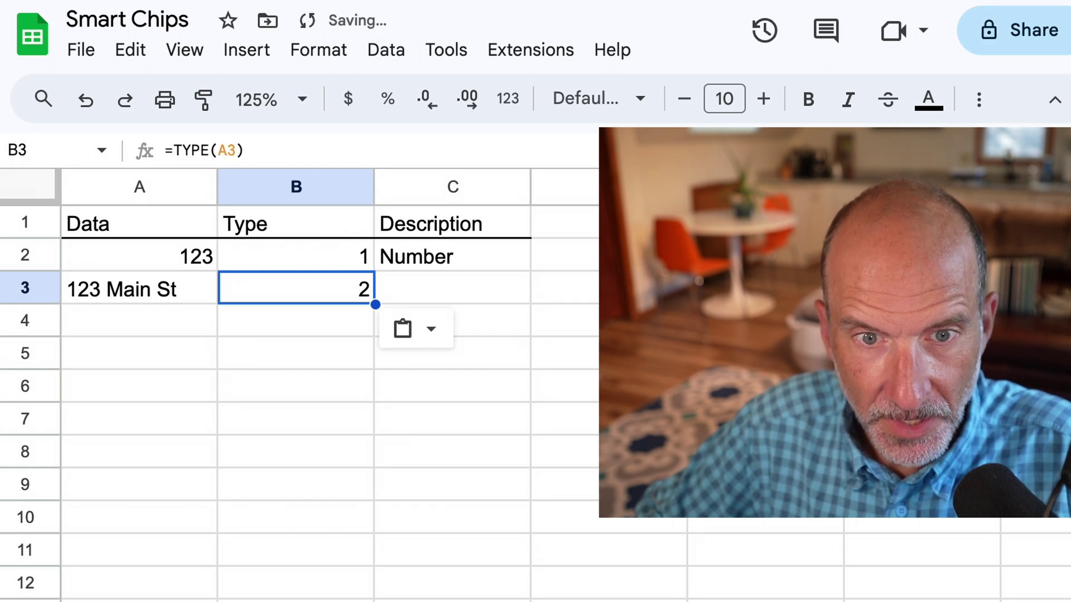
pyautogui.click(452, 287)
pyautogui.write('Te')
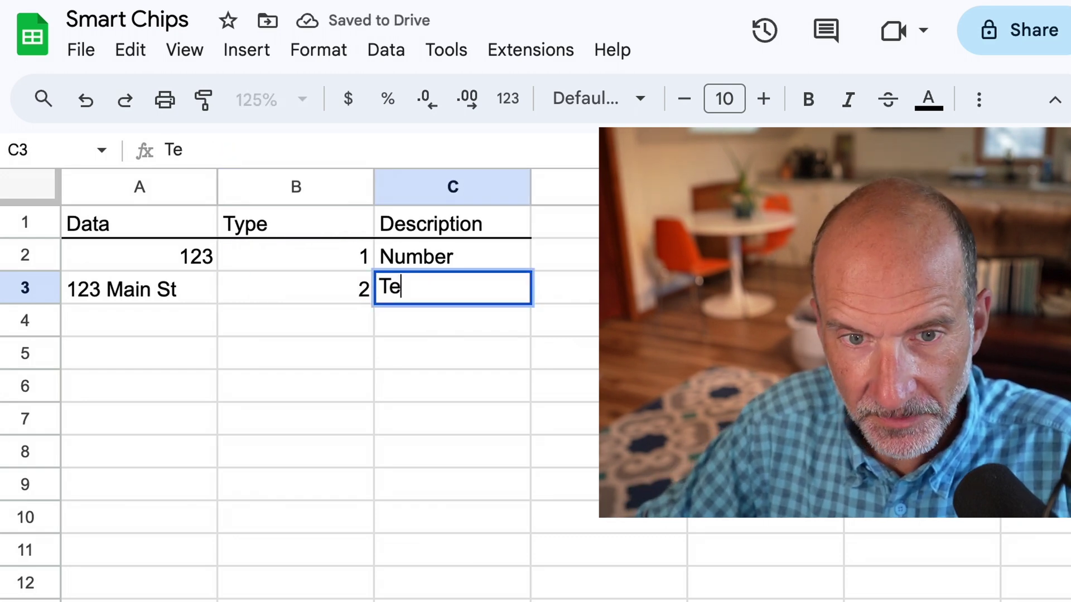
pyautogui.write('xt')
pyautogui.press('Return')
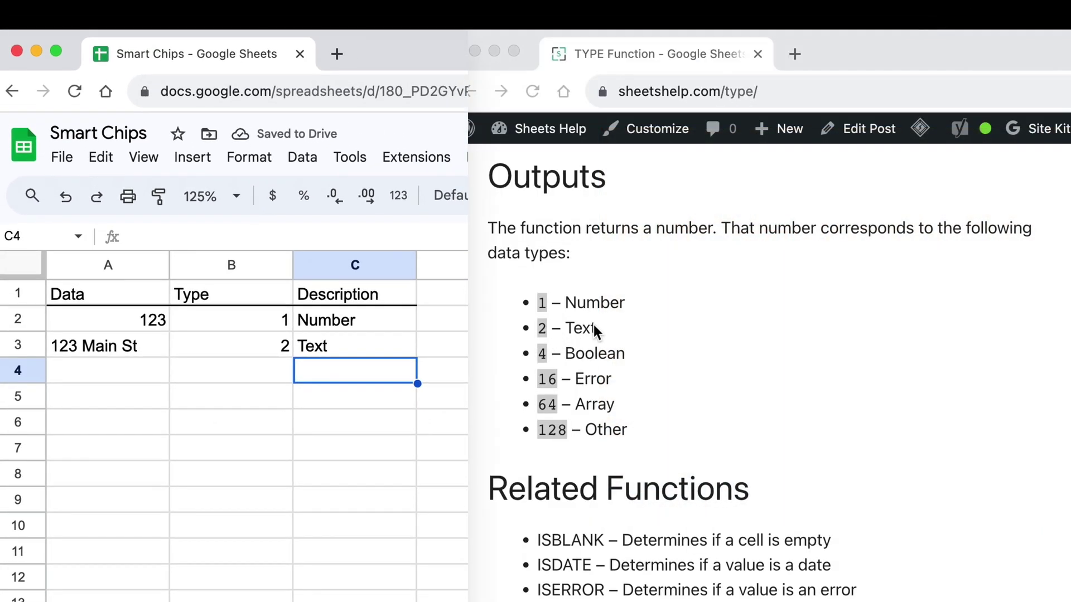
# Review the TYPE function reference's output codes for Boolean, Error and Array
pyautogui.click(718, 91)
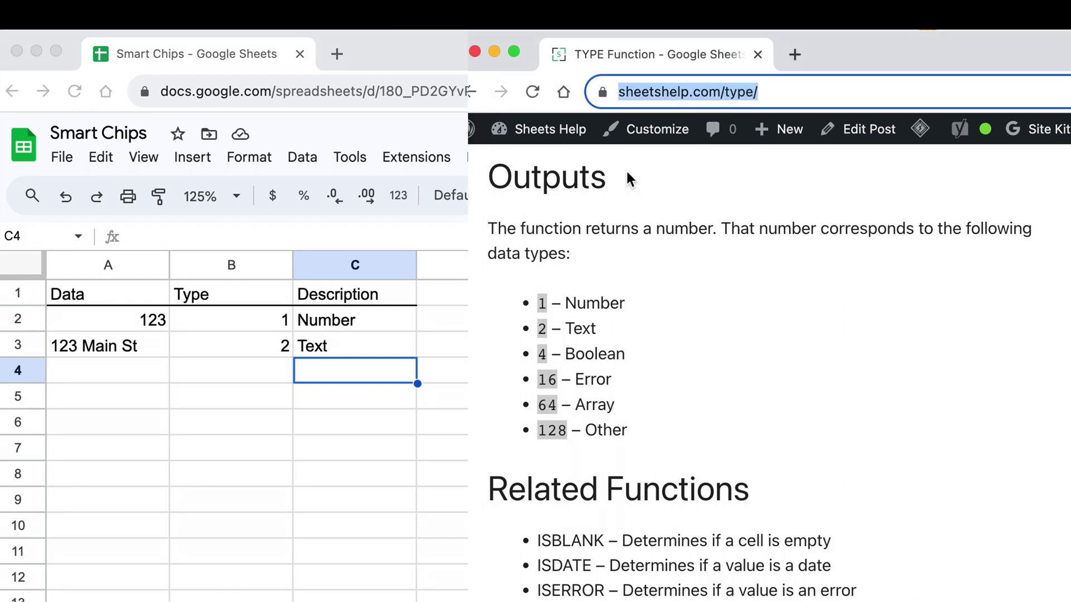
pyautogui.click(579, 325)
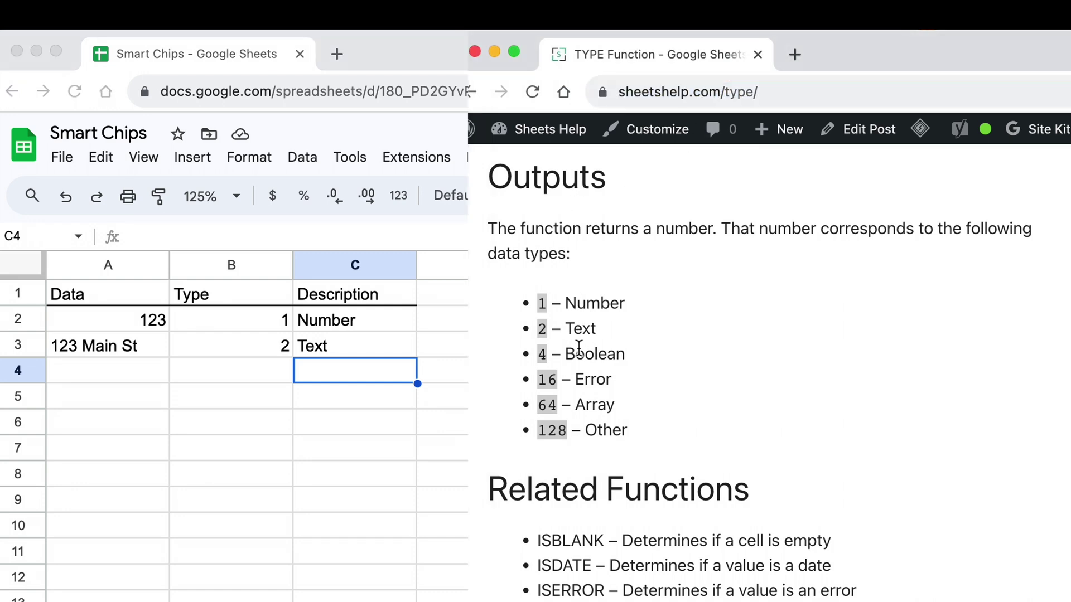
pyautogui.click(578, 353)
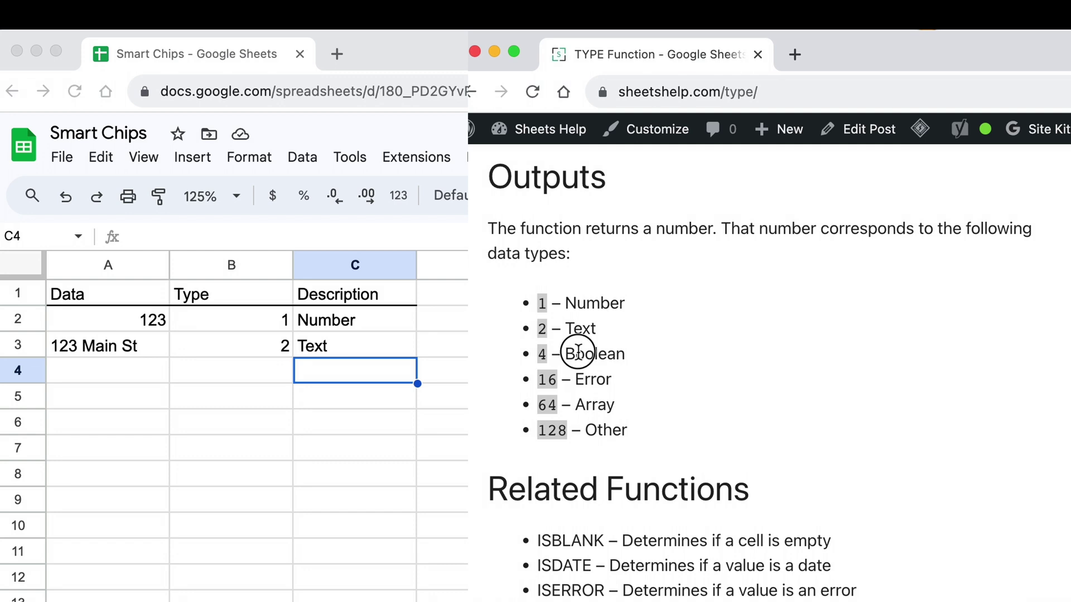
pyautogui.click(584, 381)
pyautogui.moveTo(592, 404); pyautogui.dragTo(607, 399)
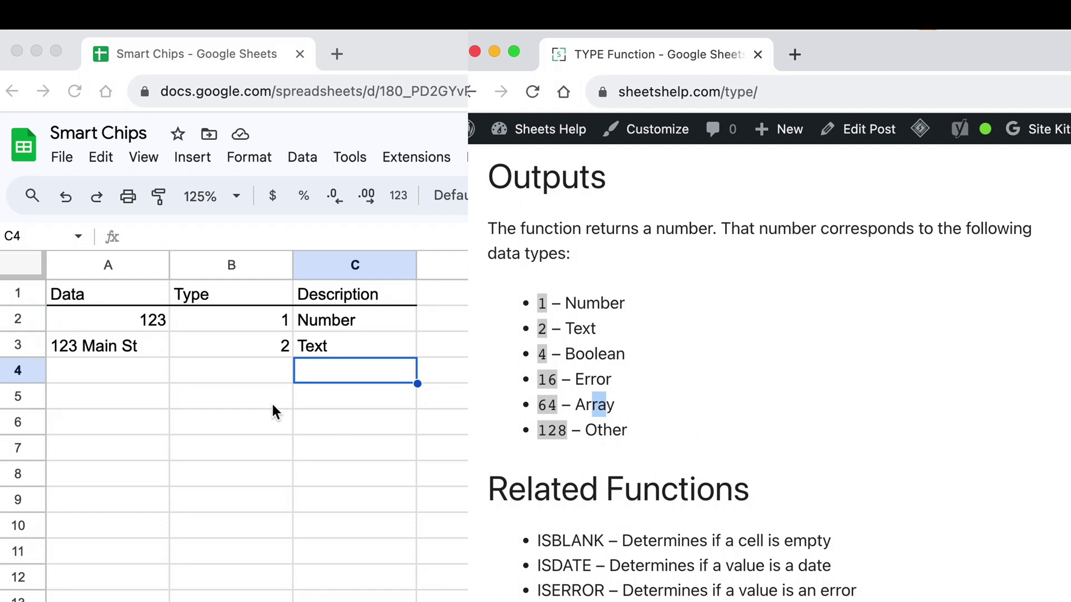
# Enter =TYPE(A4) in B4 and the description Smart Chip in C4
pyautogui.click(265, 366)
pyautogui.click(262, 367)
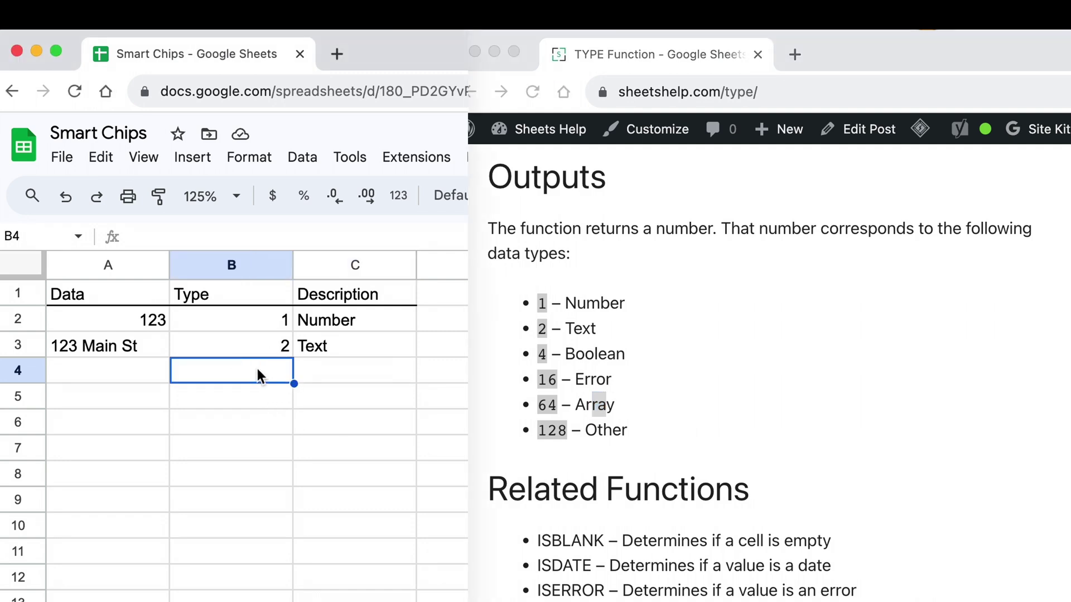
pyautogui.write('=TYPE')
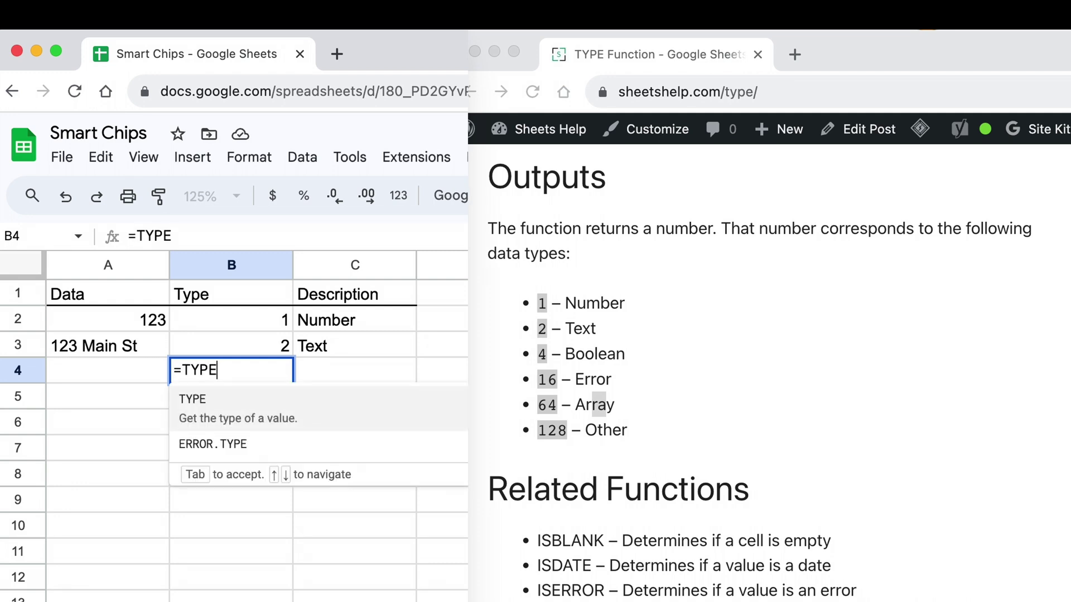
pyautogui.write('(A4')
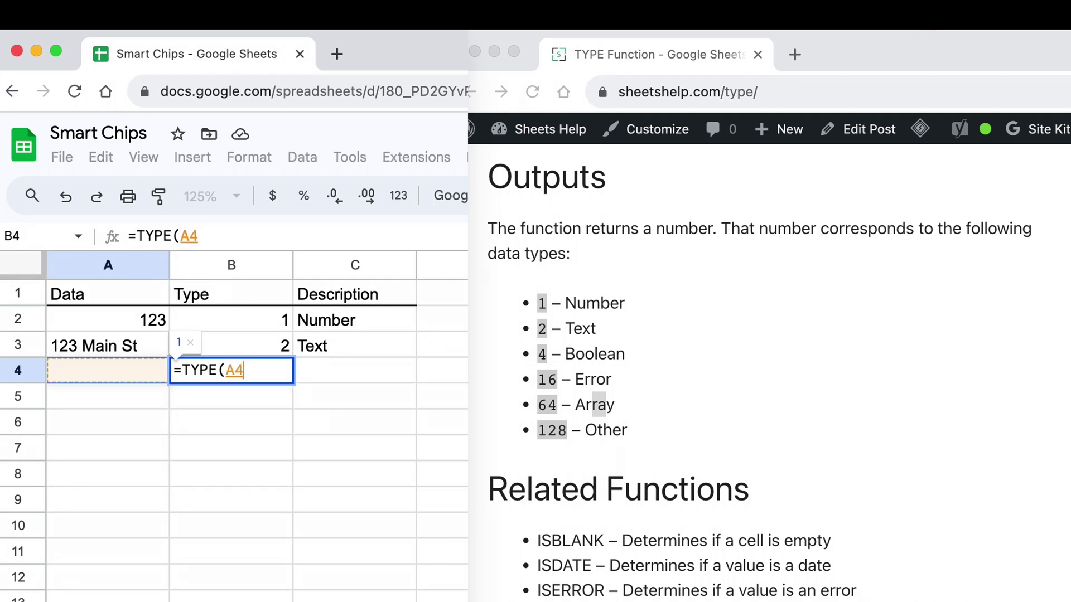
pyautogui.write(')')
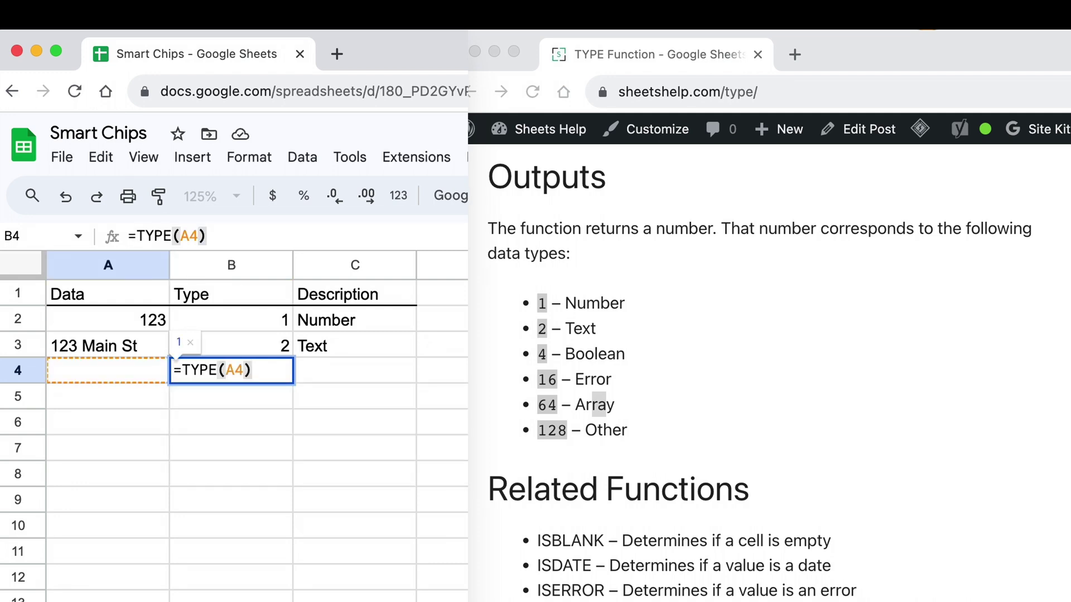
pyautogui.press('Return')
pyautogui.click(232, 370)
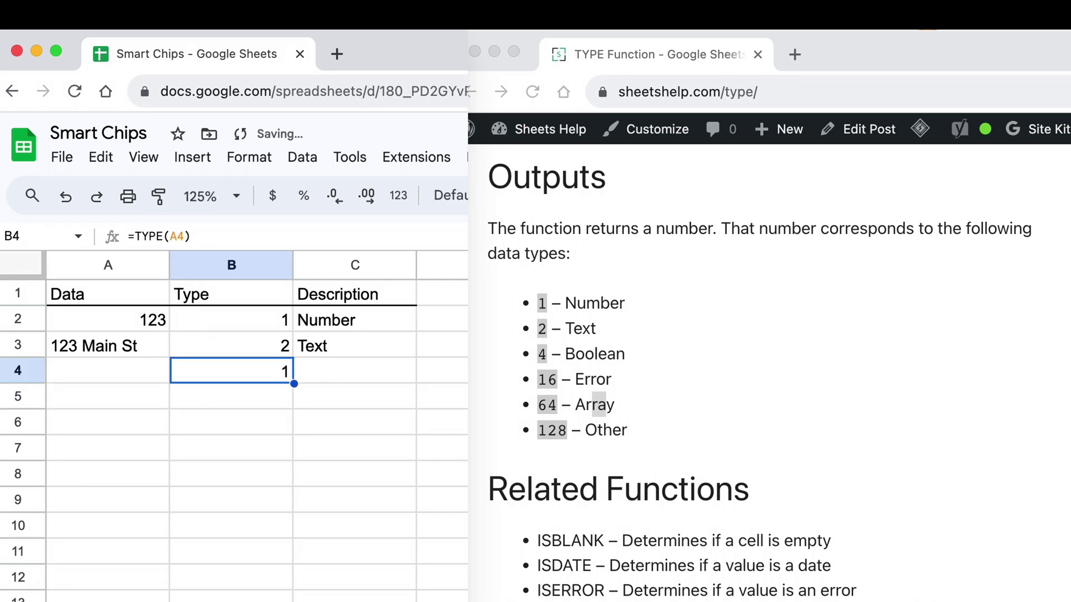
pyautogui.click(354, 370)
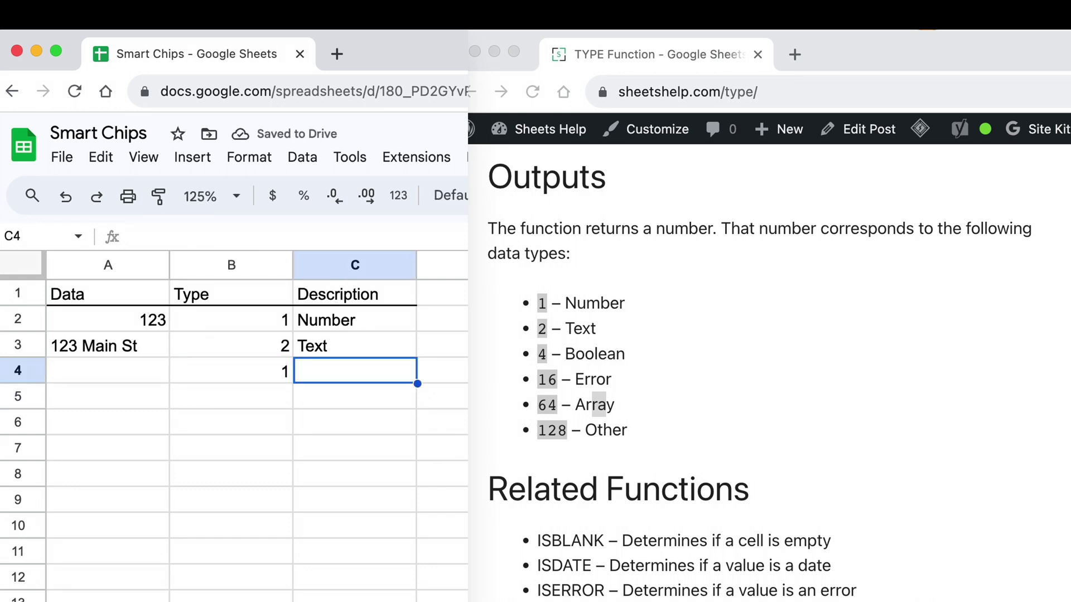
pyautogui.write('Smart')
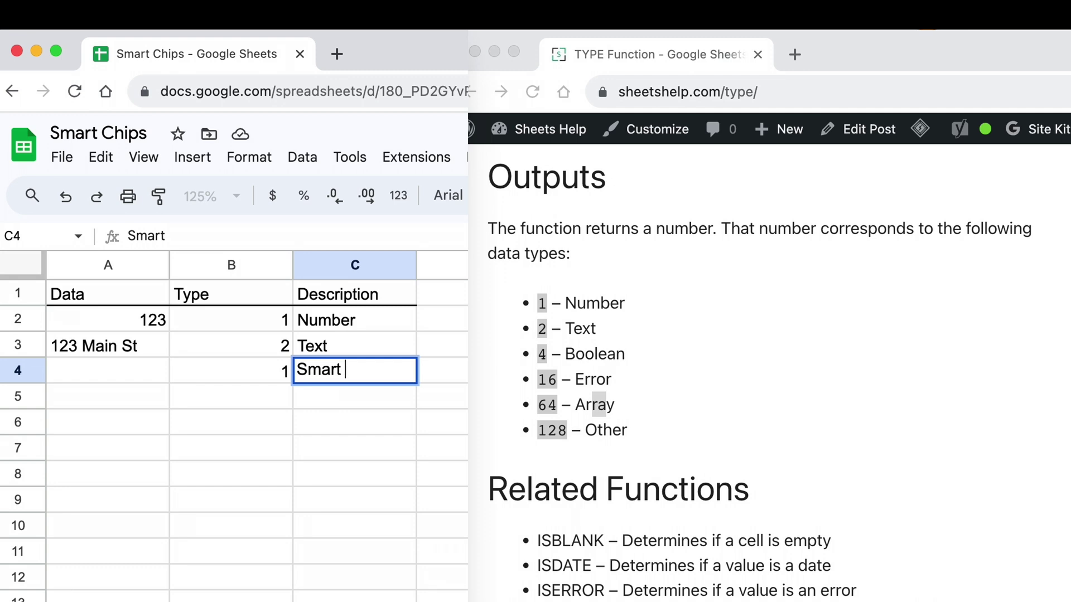
pyautogui.write(' Chip')
pyautogui.press('Return')
pyautogui.click(232, 370)
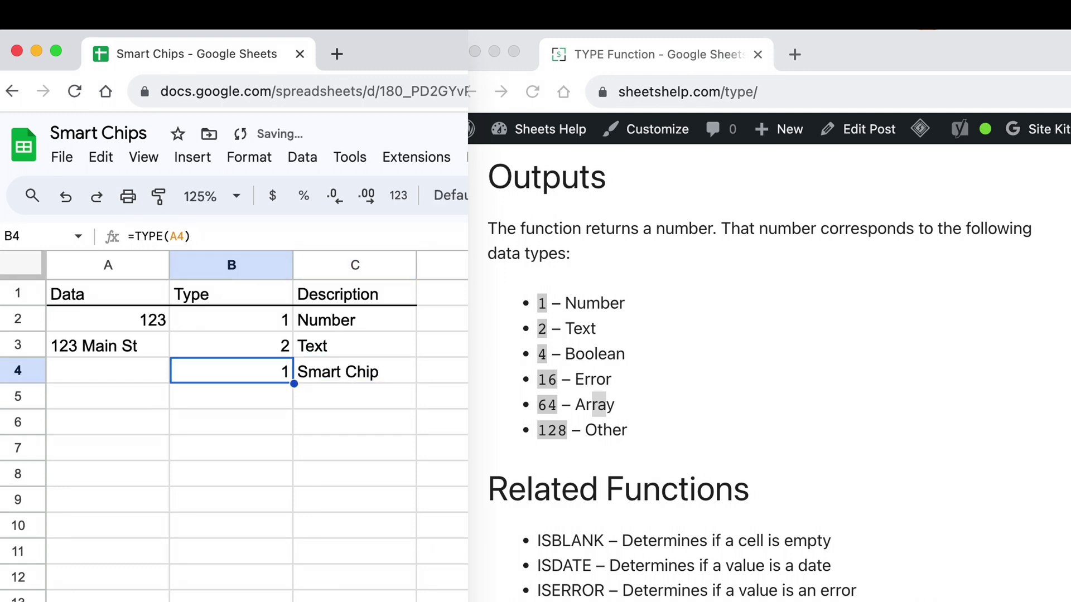
# Paste the A3 address into A4 as a test, then clear A4 again
pyautogui.click(108, 371)
pyautogui.click(108, 344)
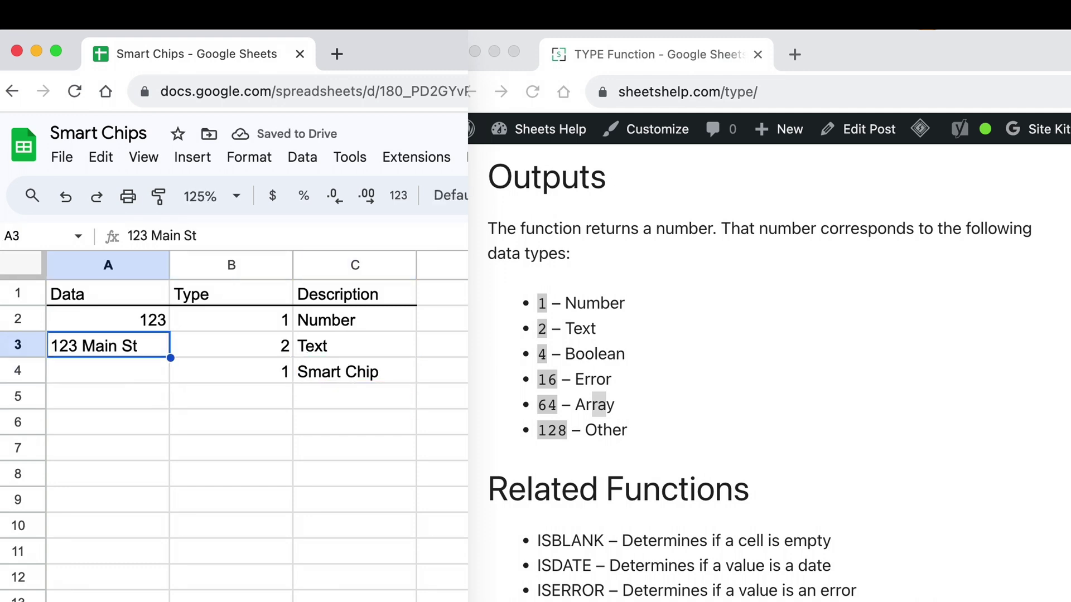
pyautogui.hotkey('ctrl', 'c')
pyautogui.click(108, 370)
pyautogui.hotkey('ctrl', 'v')
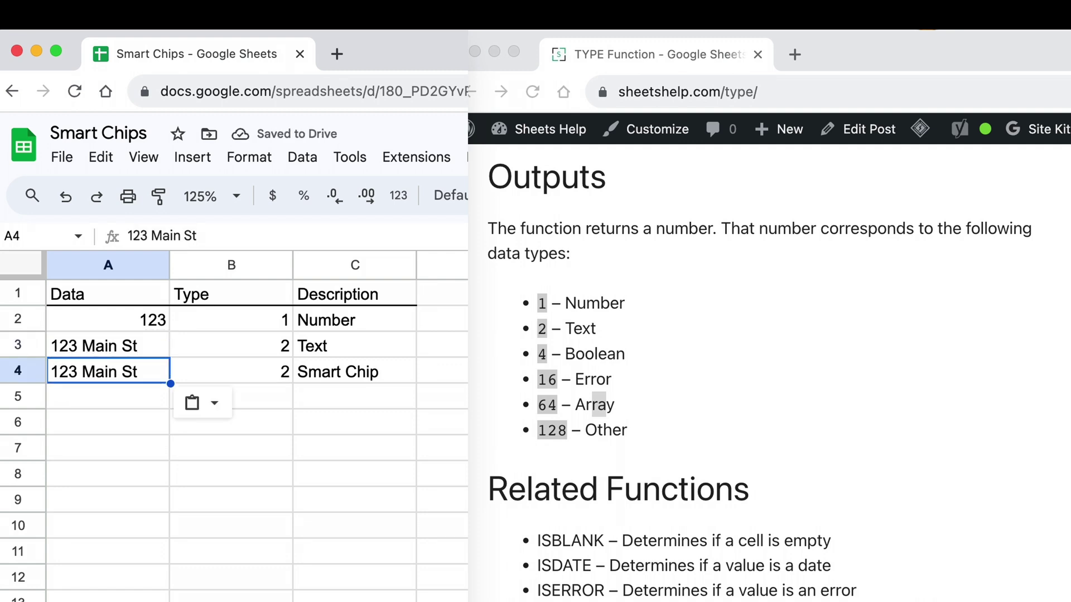
pyautogui.press('Delete')
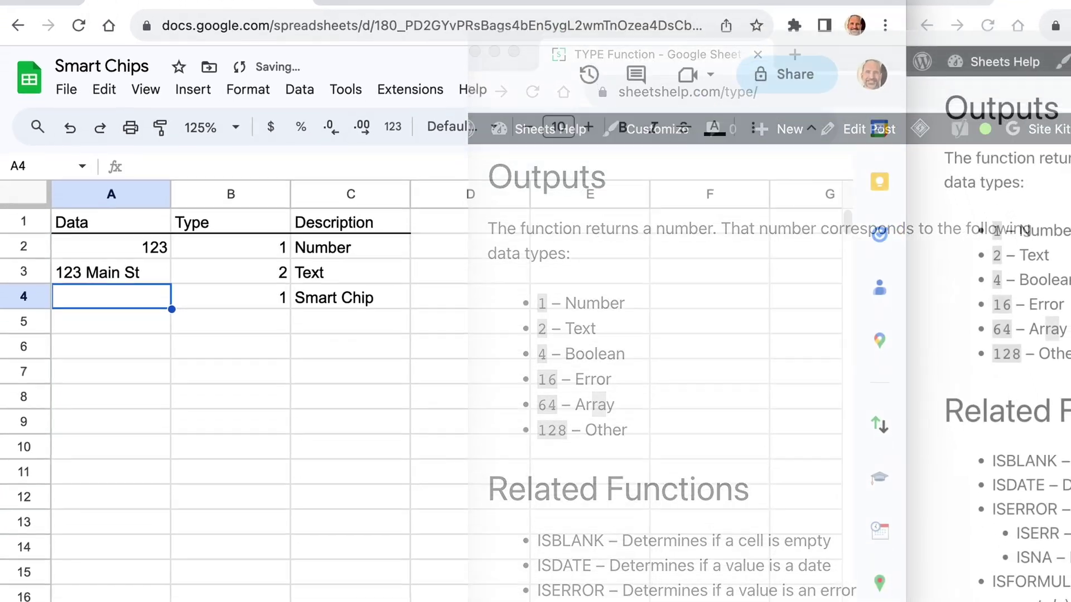
# Make A4 a place chip for 123 Main St, White Plains, and confirm TYPE returns 128
pyautogui.write('@')
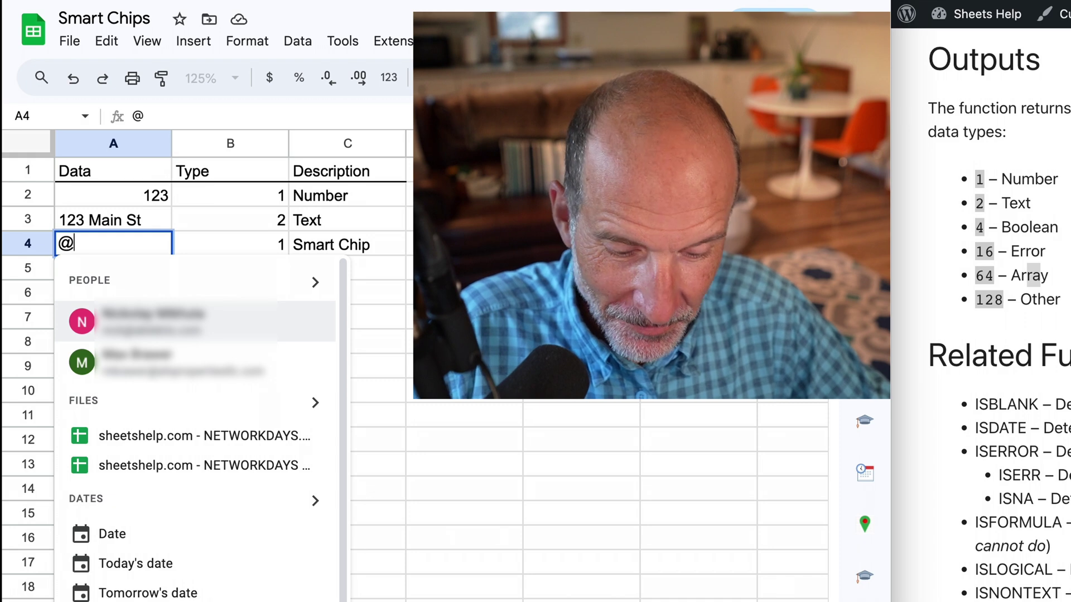
pyautogui.write('123 Main St')
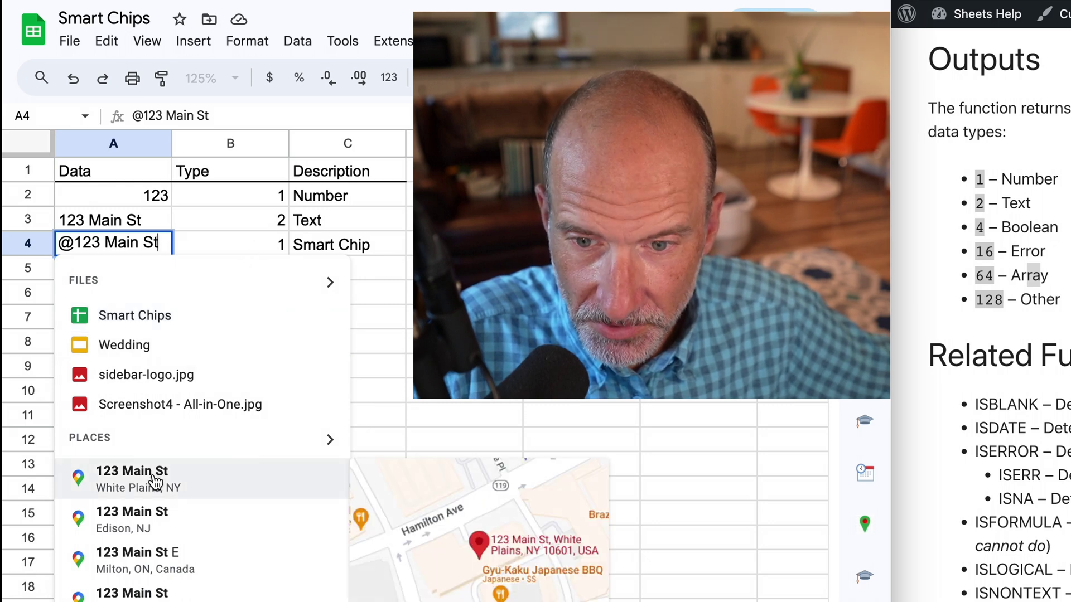
pyautogui.click(132, 477)
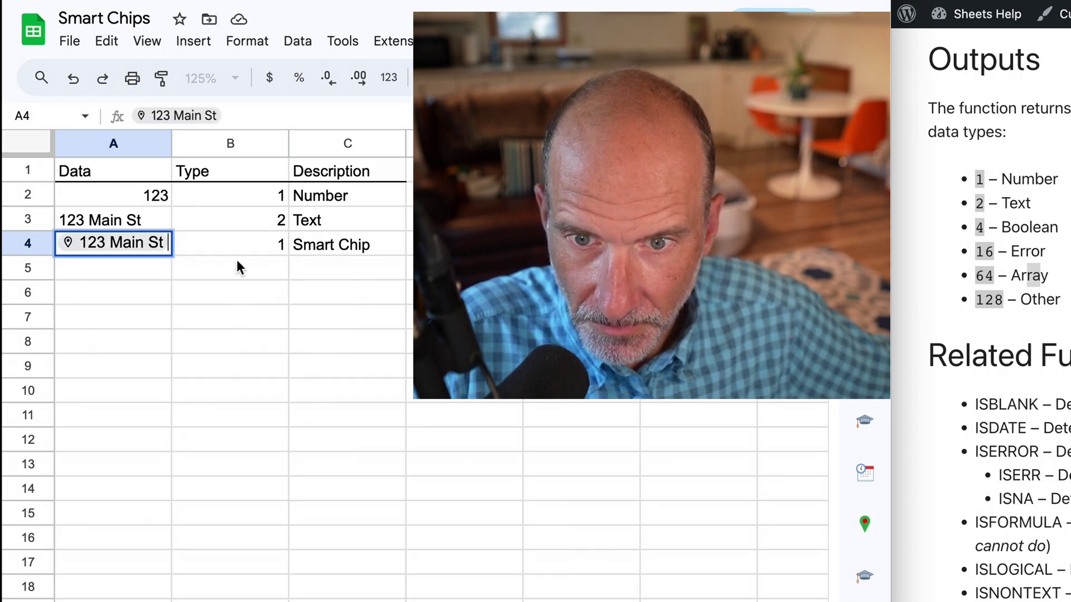
pyautogui.press('Return')
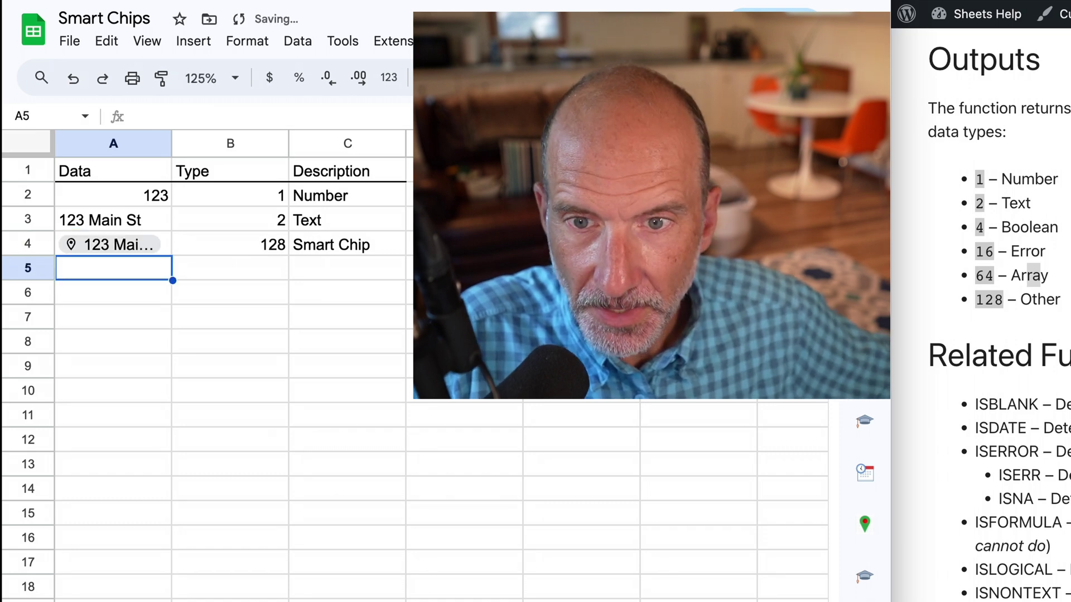
pyautogui.click(255, 248)
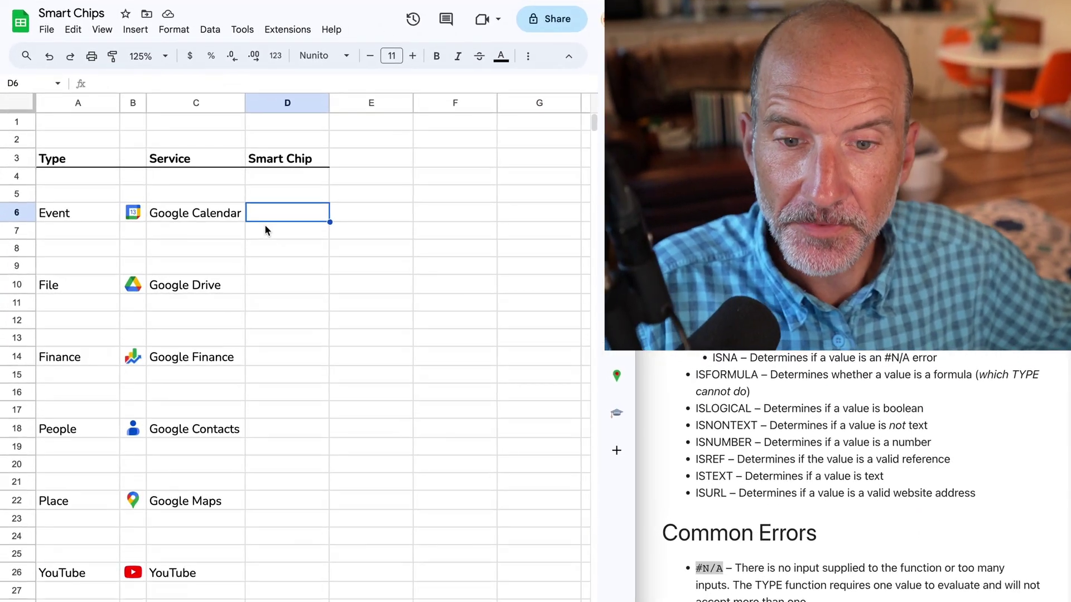
# Start a file chip in D10 through Insert > Smart chips > File to list Drive files
pyautogui.click(286, 287)
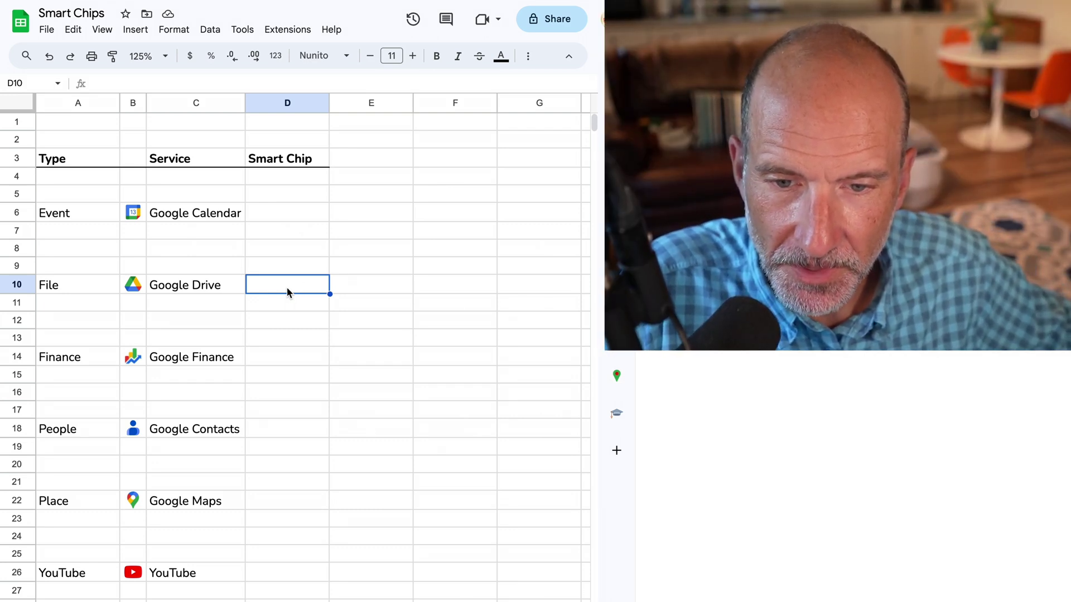
pyautogui.click(136, 29)
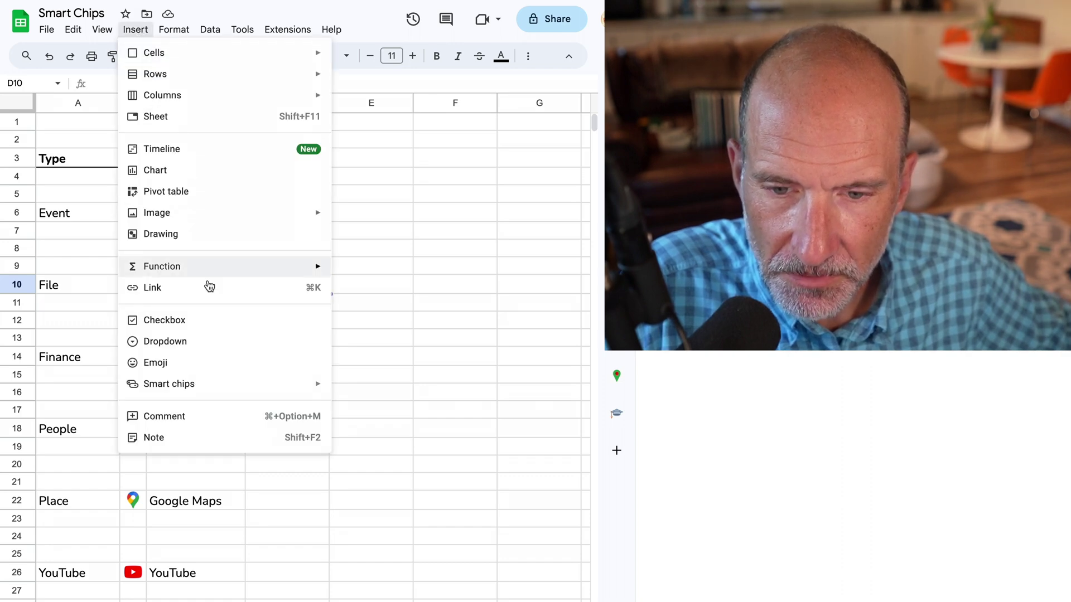
pyautogui.moveTo(279, 383)
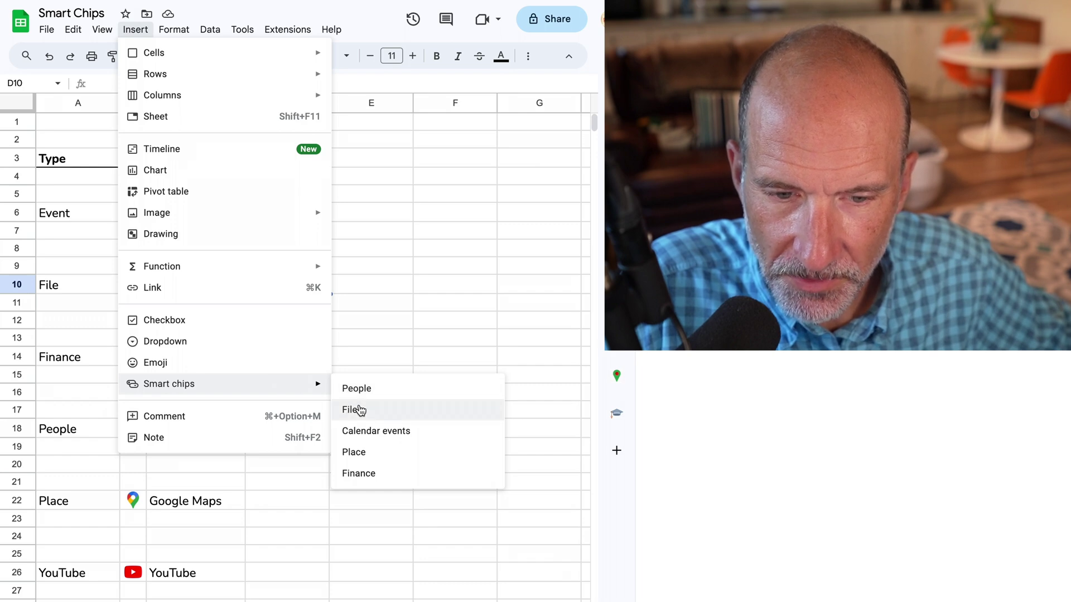
pyautogui.click(360, 410)
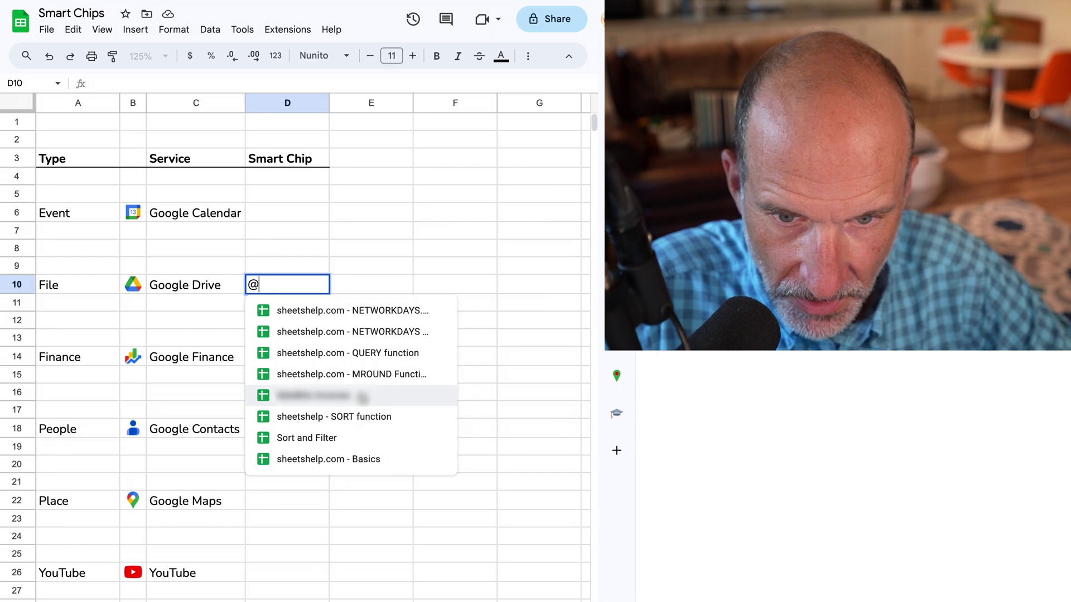
# Search the file suggestions and insert finance-hover.png as a file chip in D10
pyautogui.write('con')
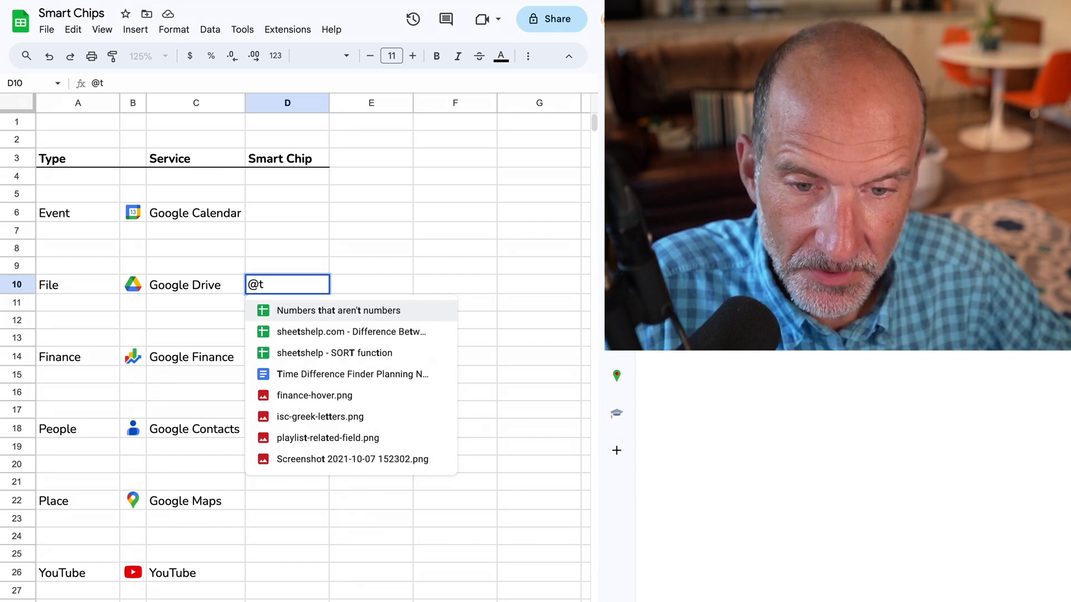
pyautogui.press('Down')
pyautogui.press('Down')
pyautogui.press('Down')
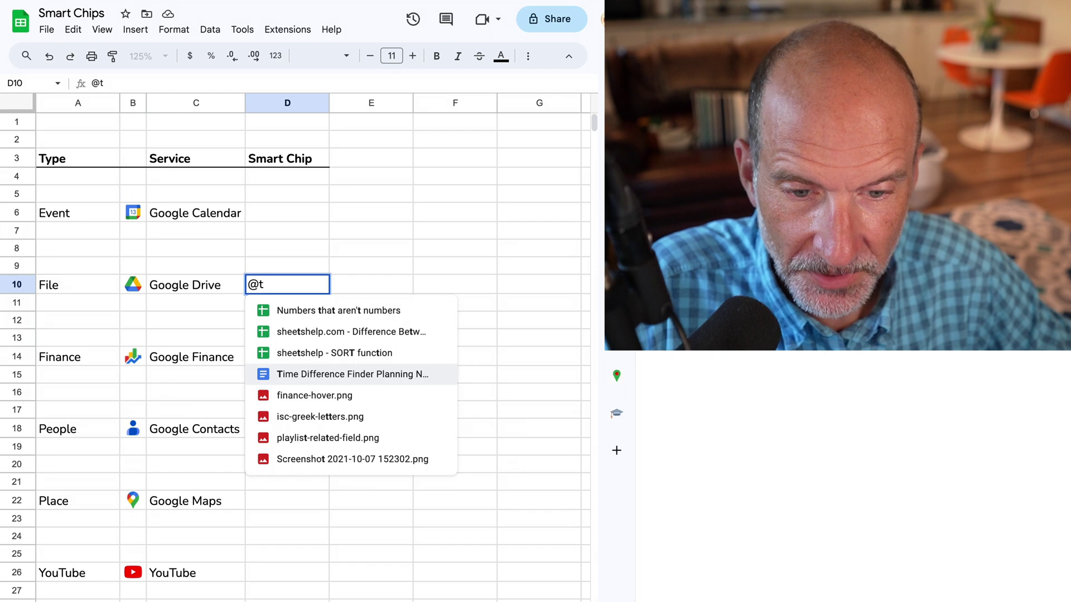
pyautogui.press('Down')
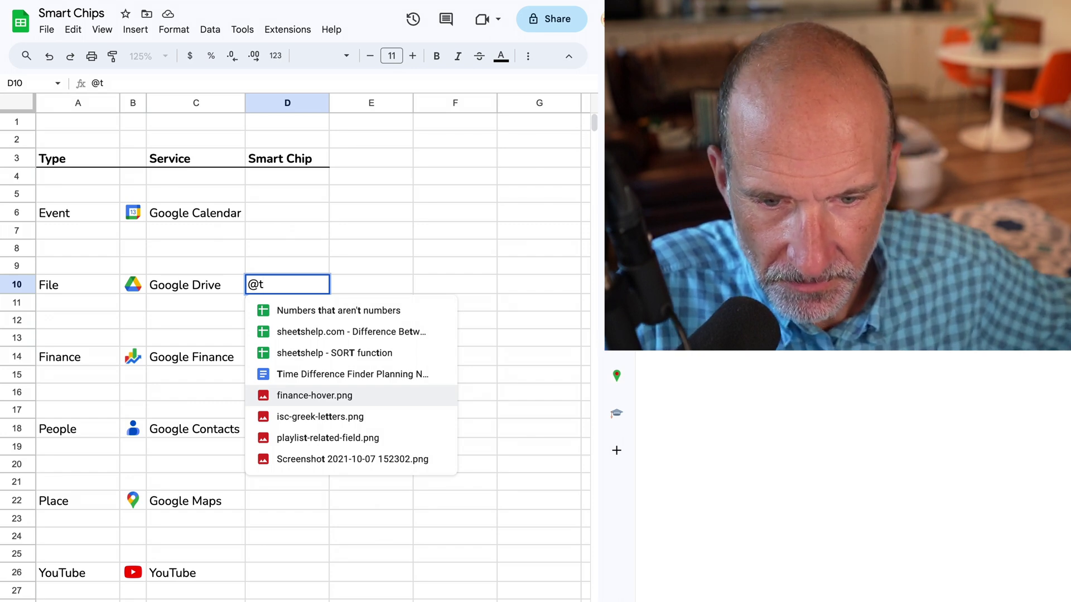
pyautogui.click(397, 397)
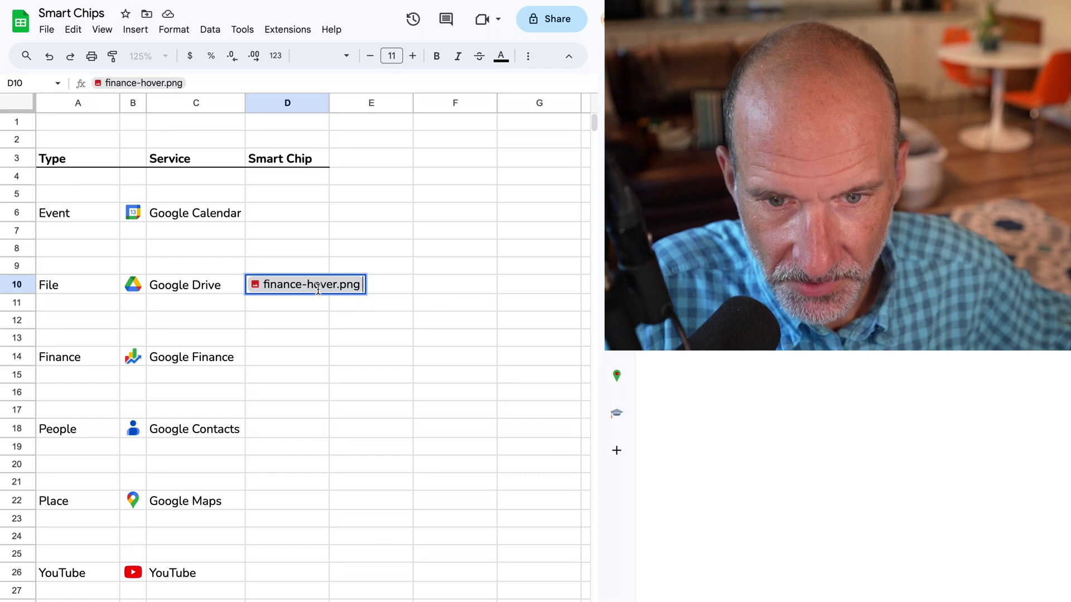
pyautogui.press('Return')
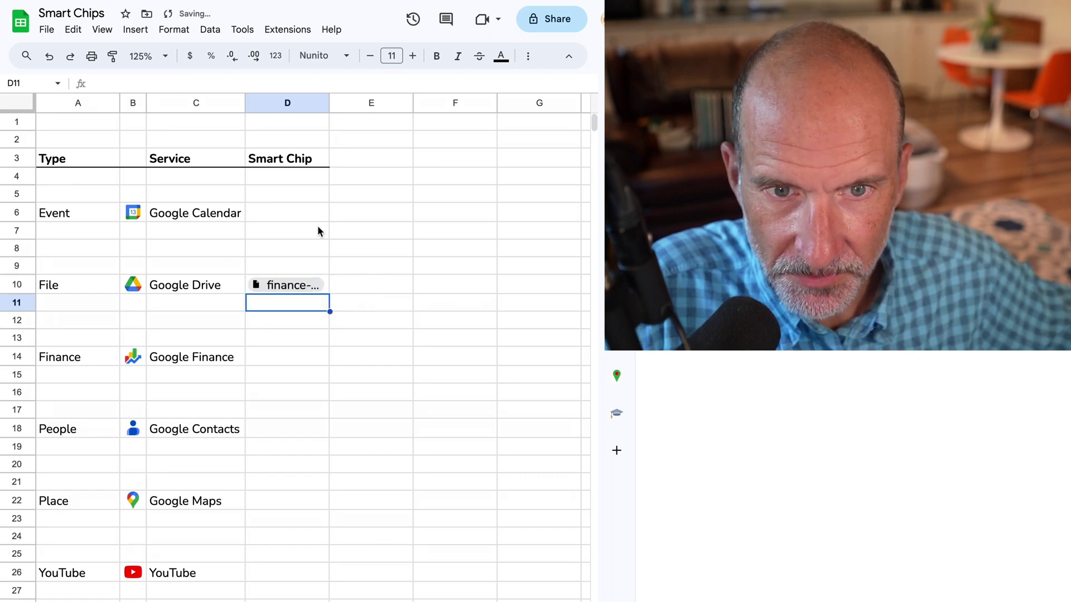
# Widen column D so the full finance-hover.png name is visible
pyautogui.moveTo(329, 103); pyautogui.dragTo(401, 102)
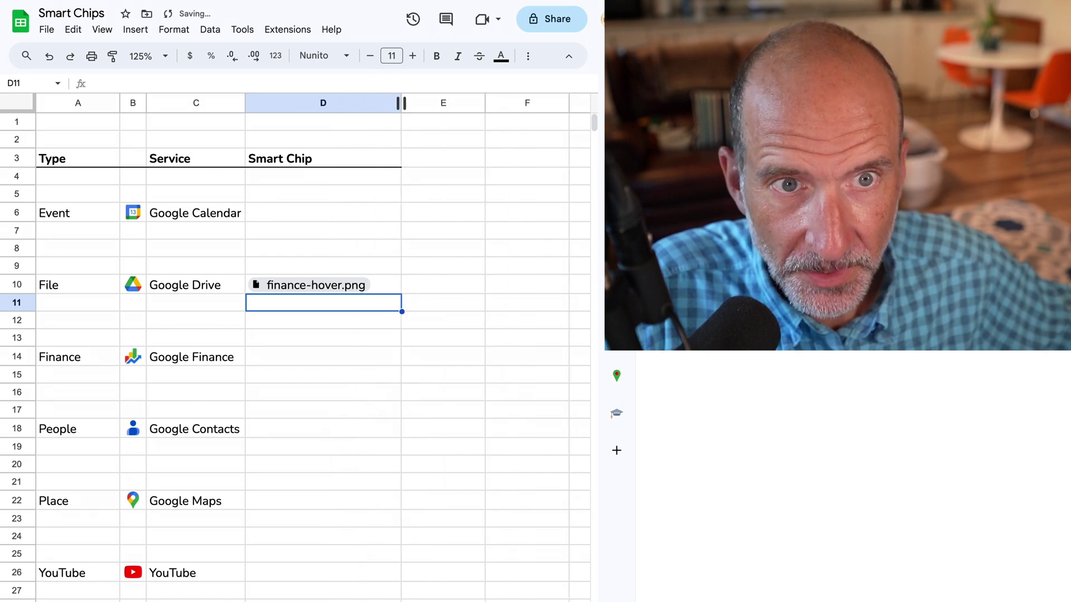
pyautogui.click(388, 289)
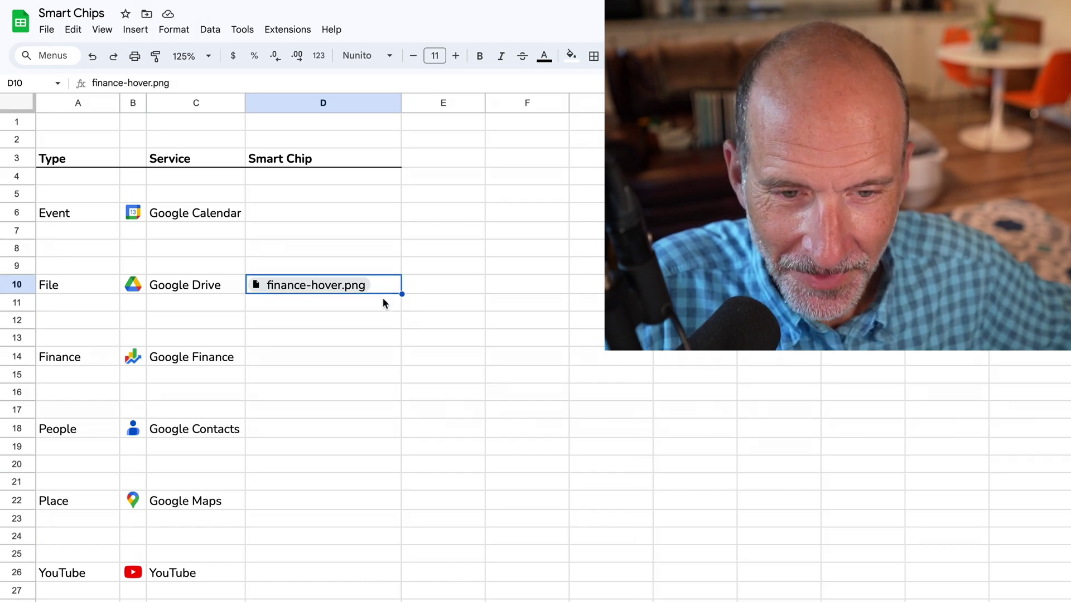
pyautogui.click(381, 304)
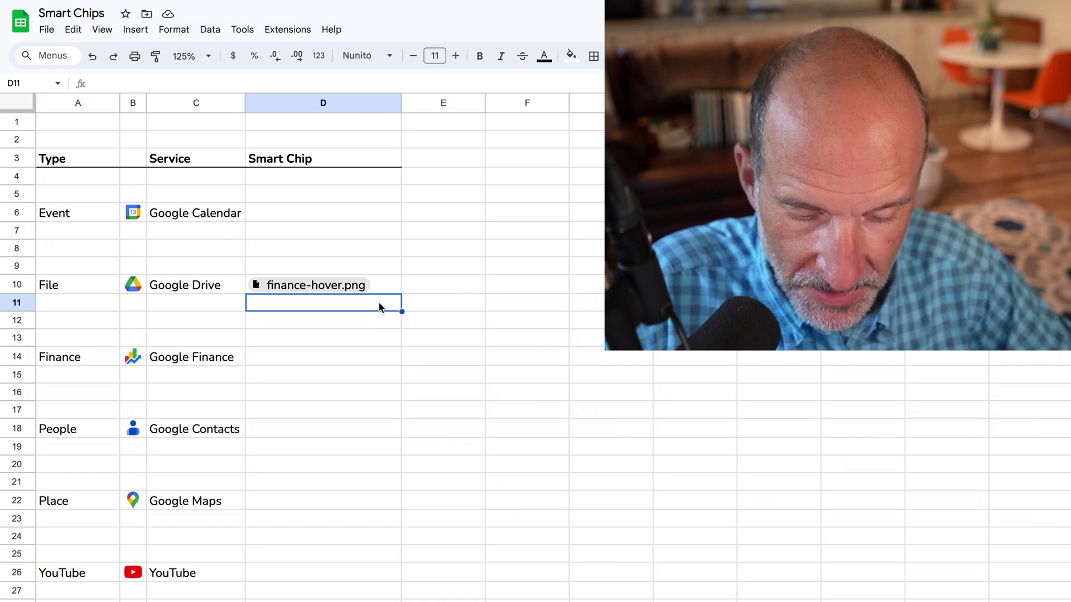
pyautogui.write('@')
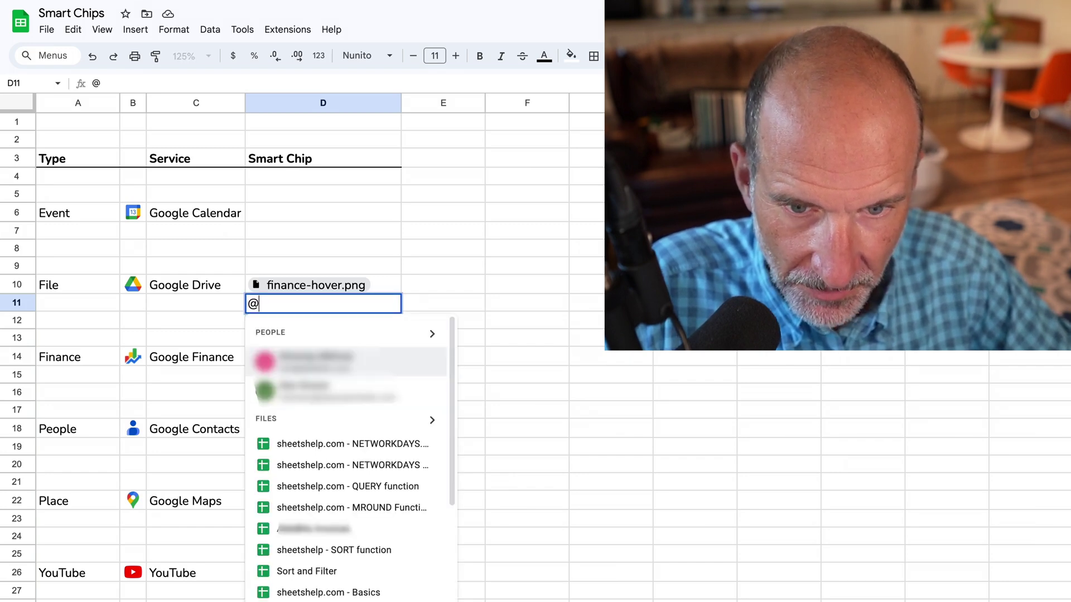
pyautogui.write('f')
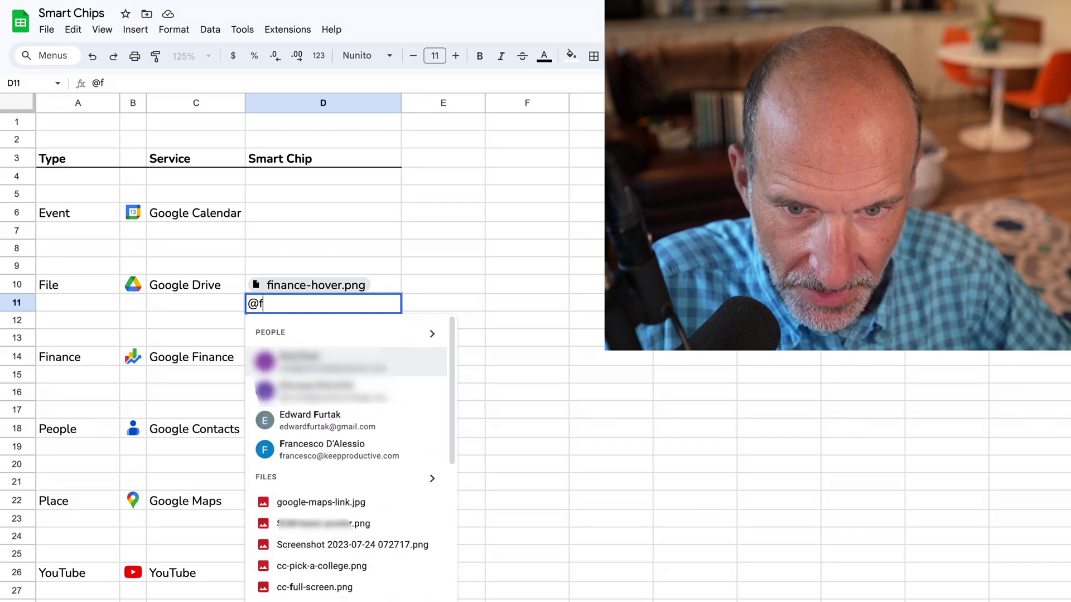
pyautogui.write('inance-')
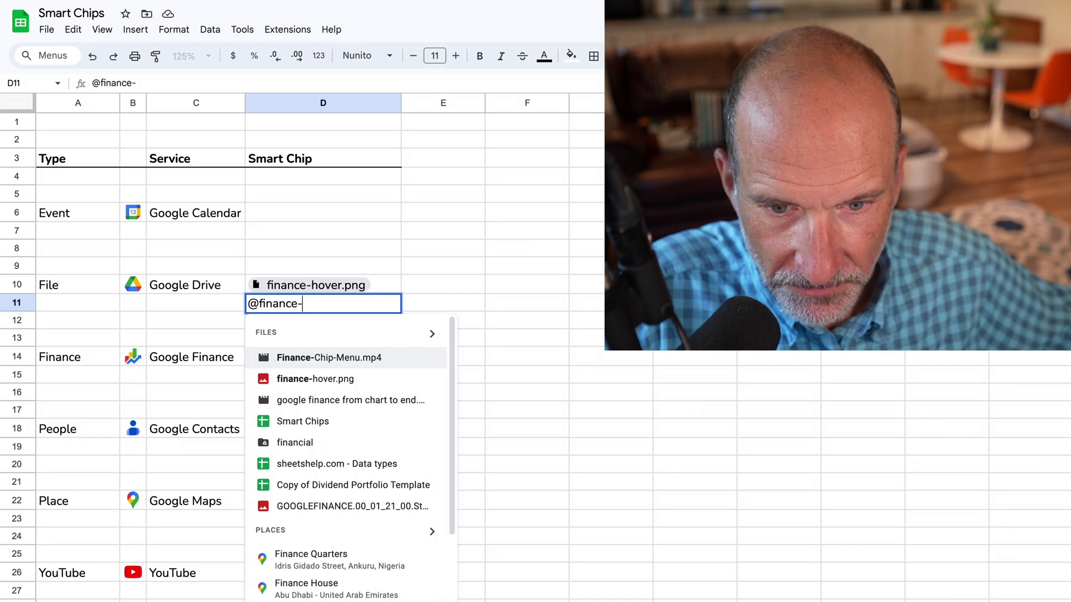
pyautogui.click(338, 385)
pyautogui.click(365, 322)
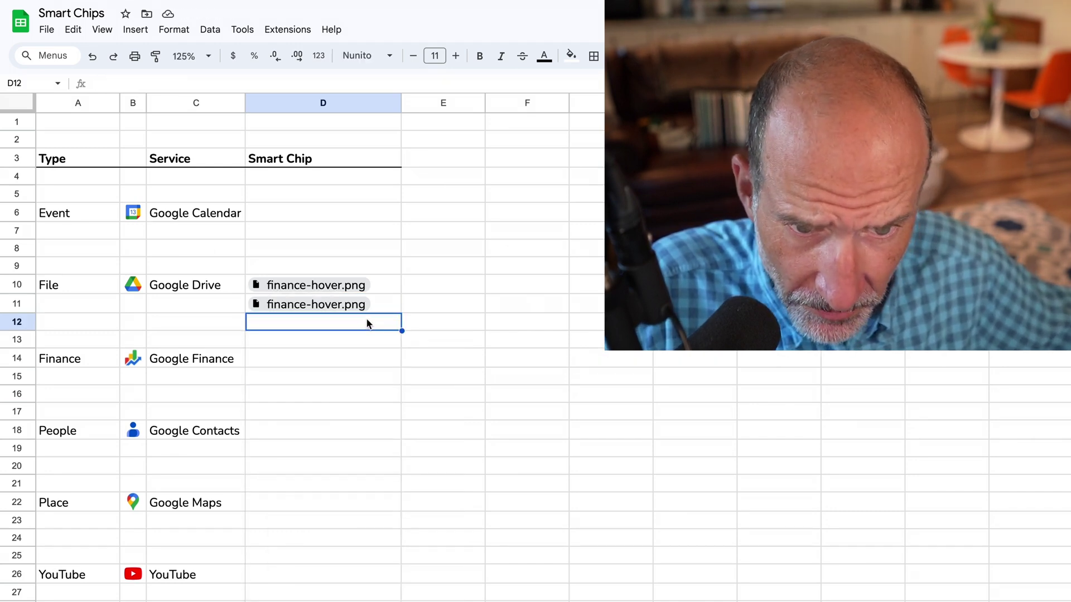
pyautogui.click(412, 285)
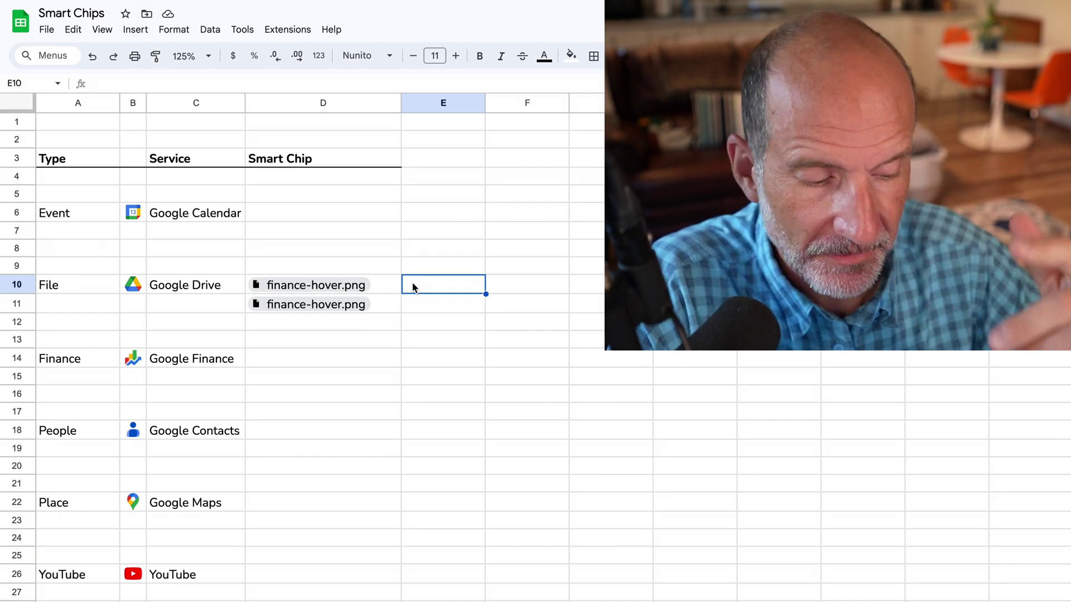
# Enter =LEN(D10) in E10, see it return 17, then clear E10
pyautogui.write('=')
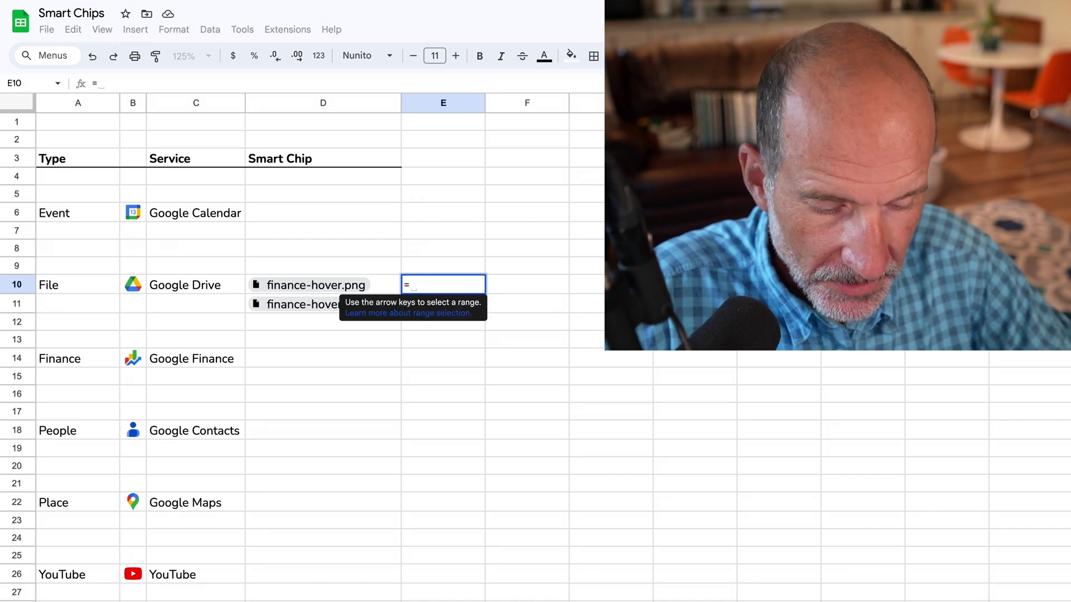
pyautogui.write('LEN(')
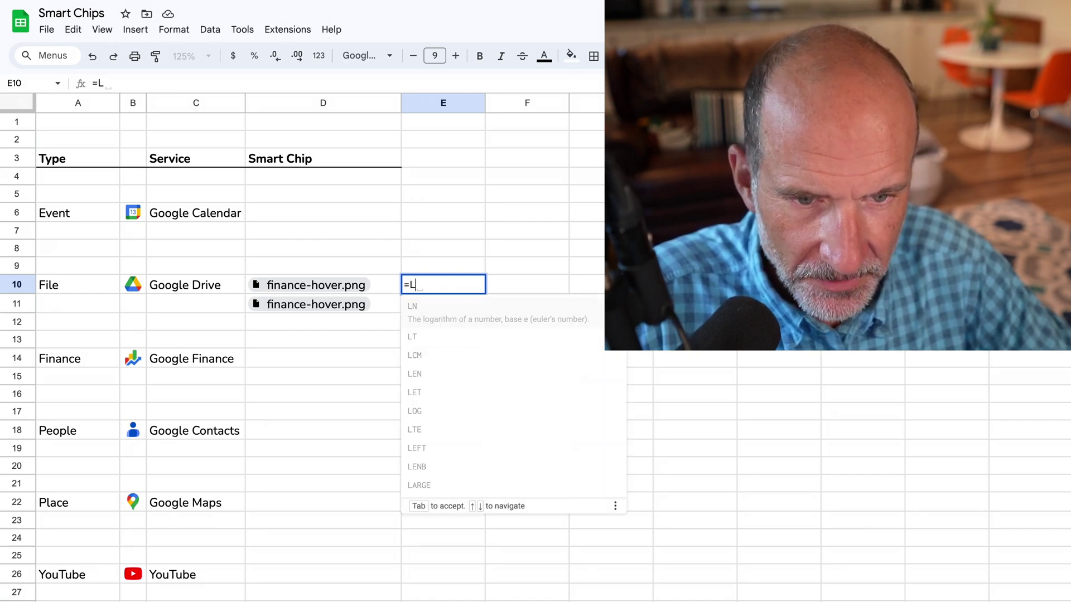
pyautogui.click(309, 285)
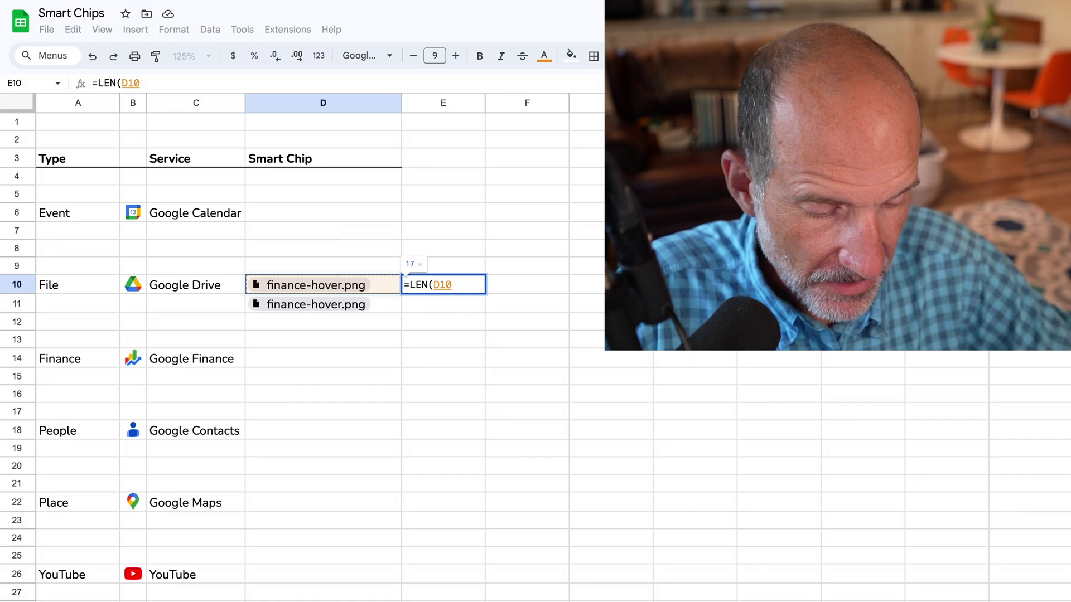
pyautogui.write(')')
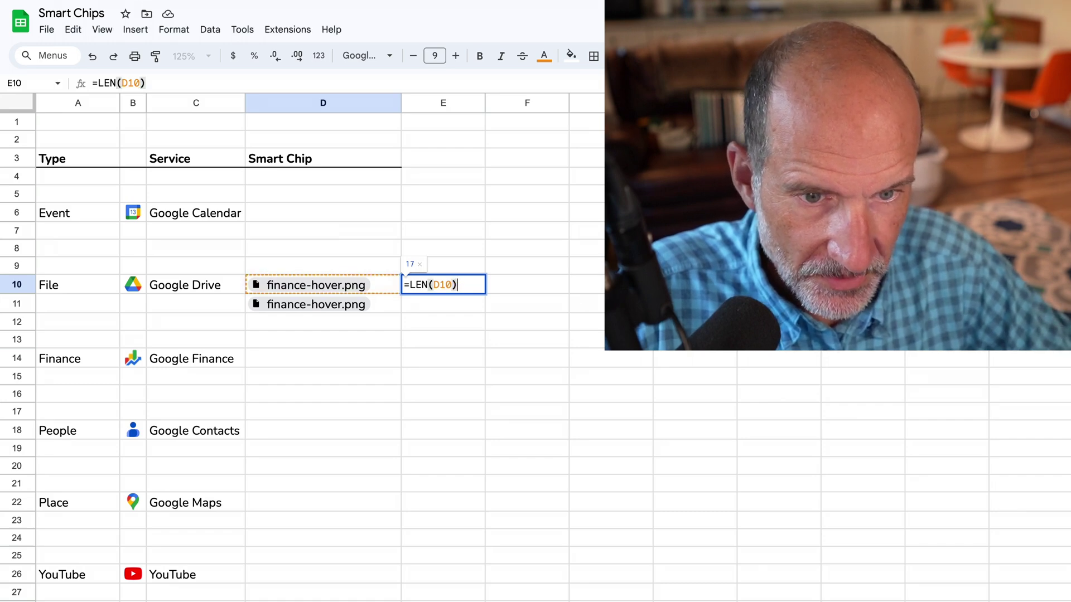
pyautogui.press('Return')
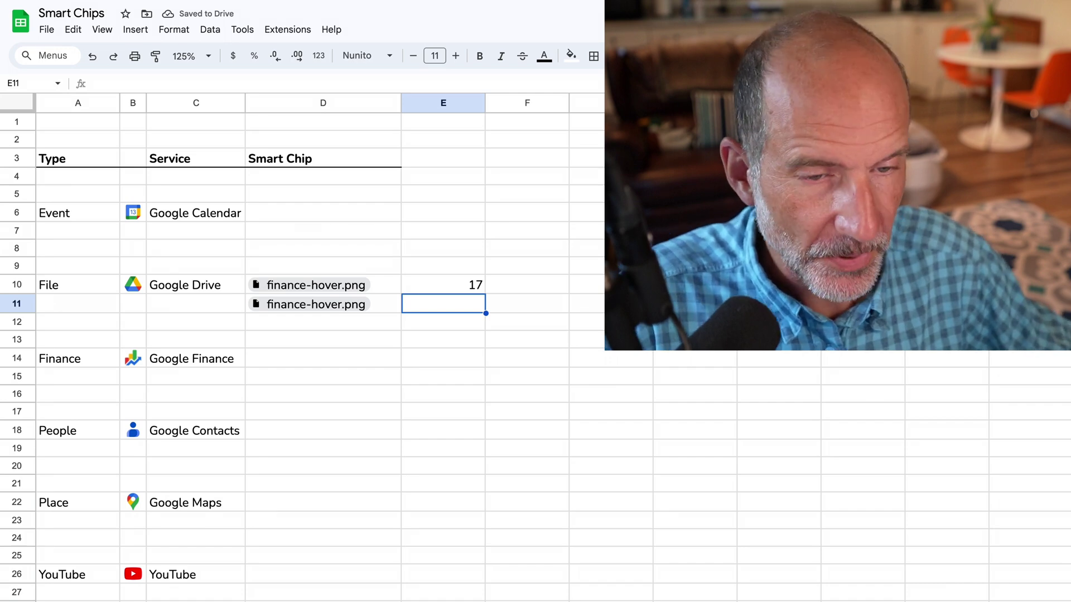
pyautogui.click(444, 284)
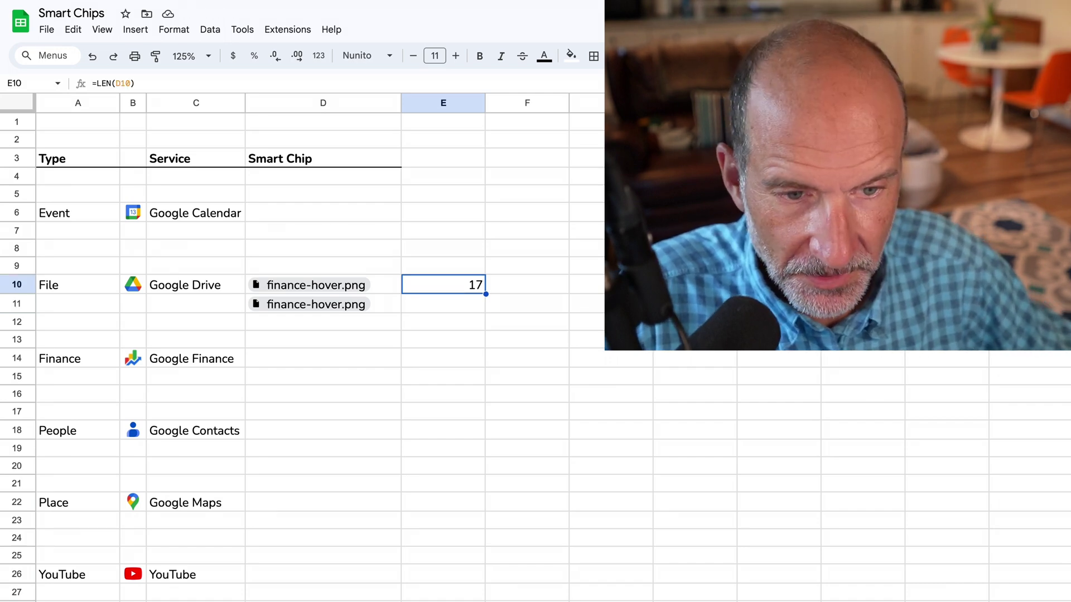
pyautogui.press('Delete')
# Format the D10 file chip with red text on a cyan fill
pyautogui.press('Left')
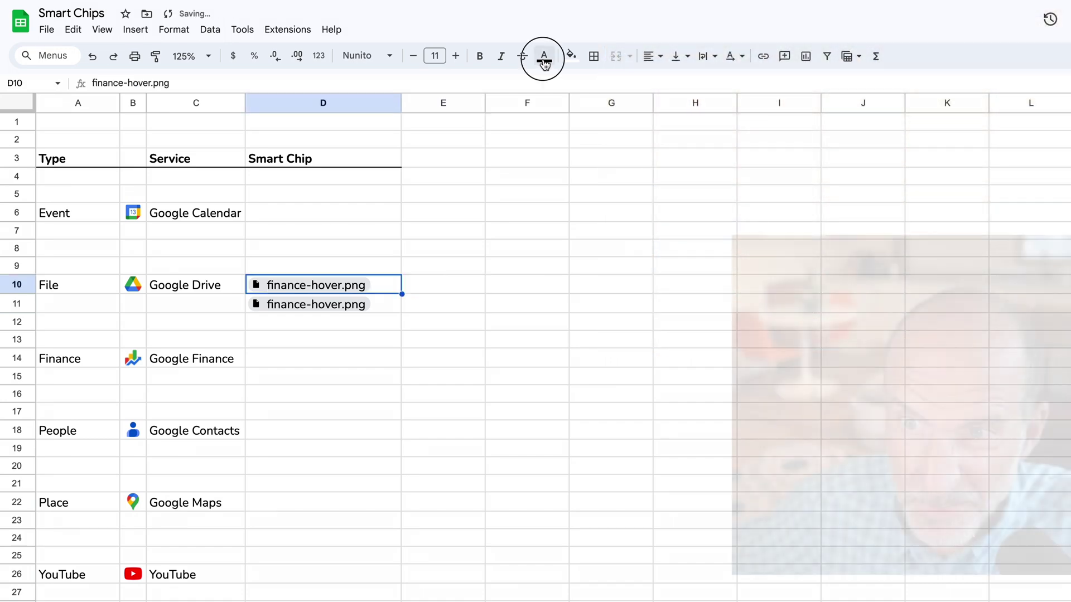
pyautogui.click(545, 62)
pyautogui.click(562, 118)
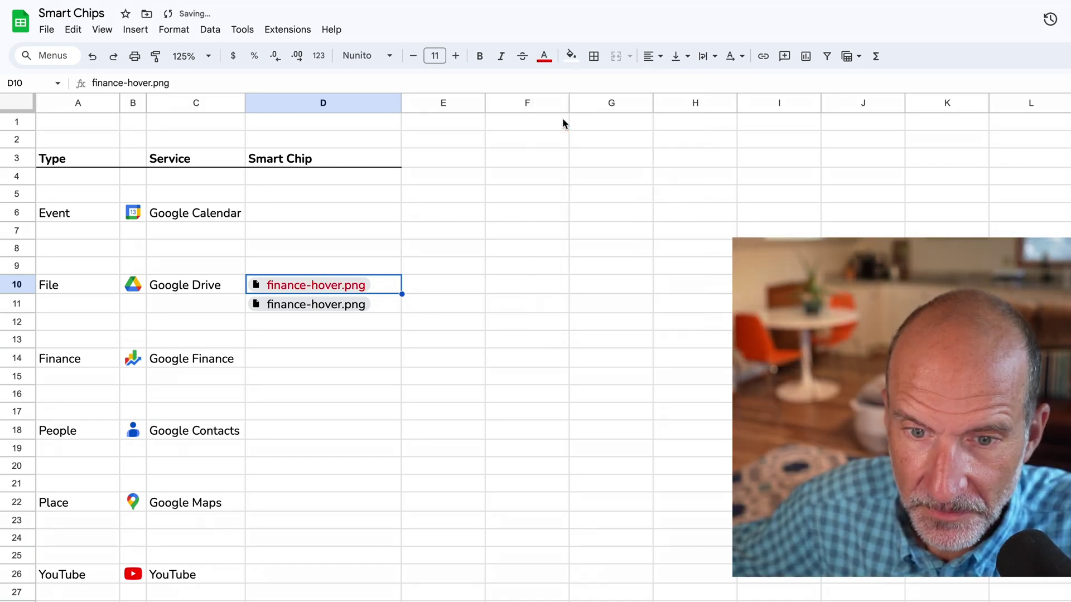
pyautogui.click(576, 65)
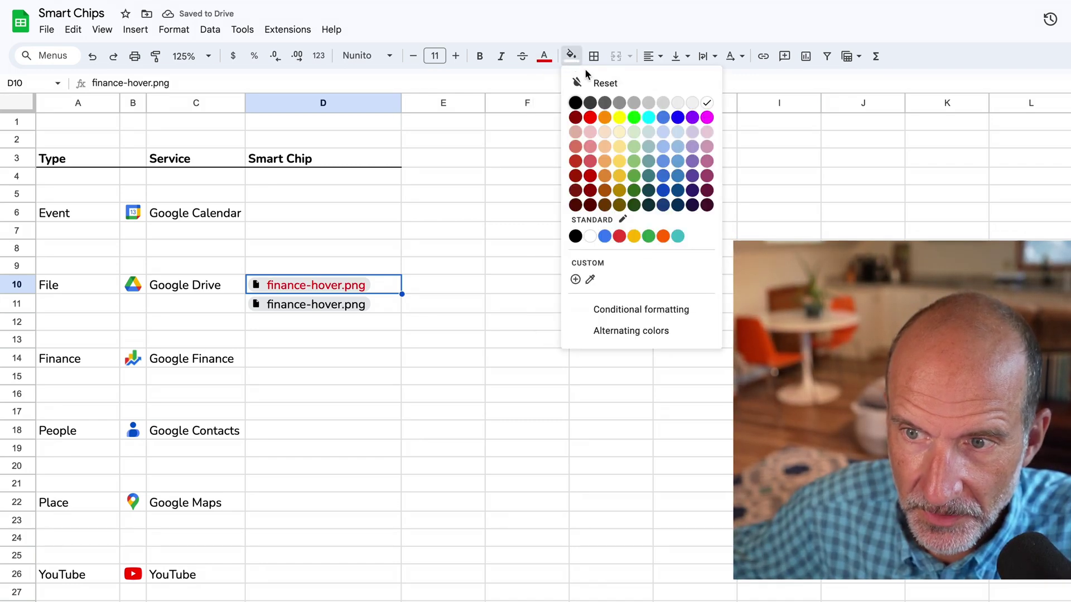
pyautogui.click(649, 122)
pyautogui.click(542, 219)
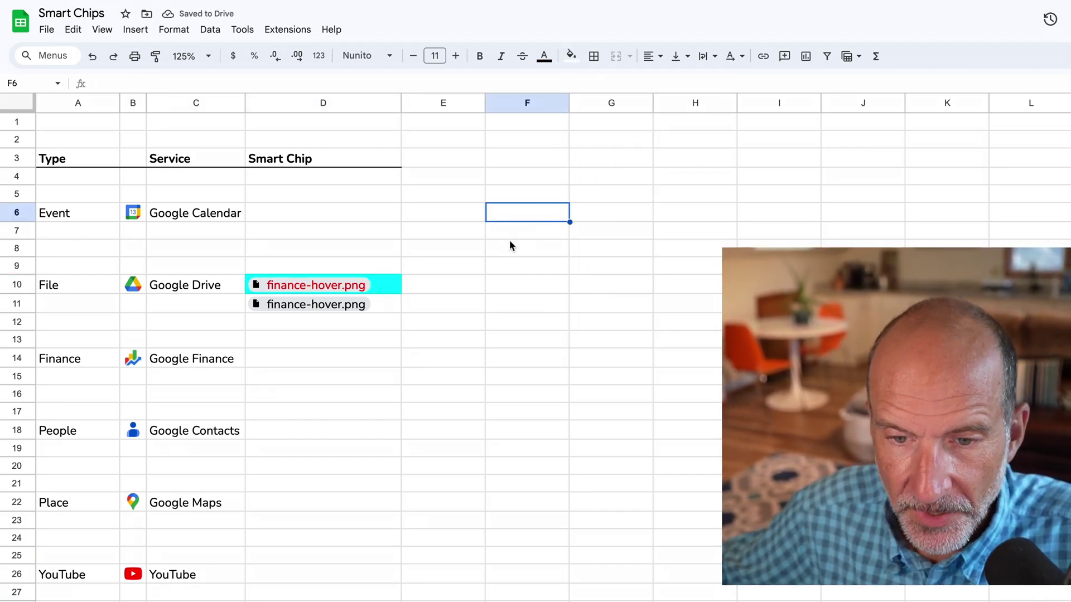
pyautogui.click(441, 290)
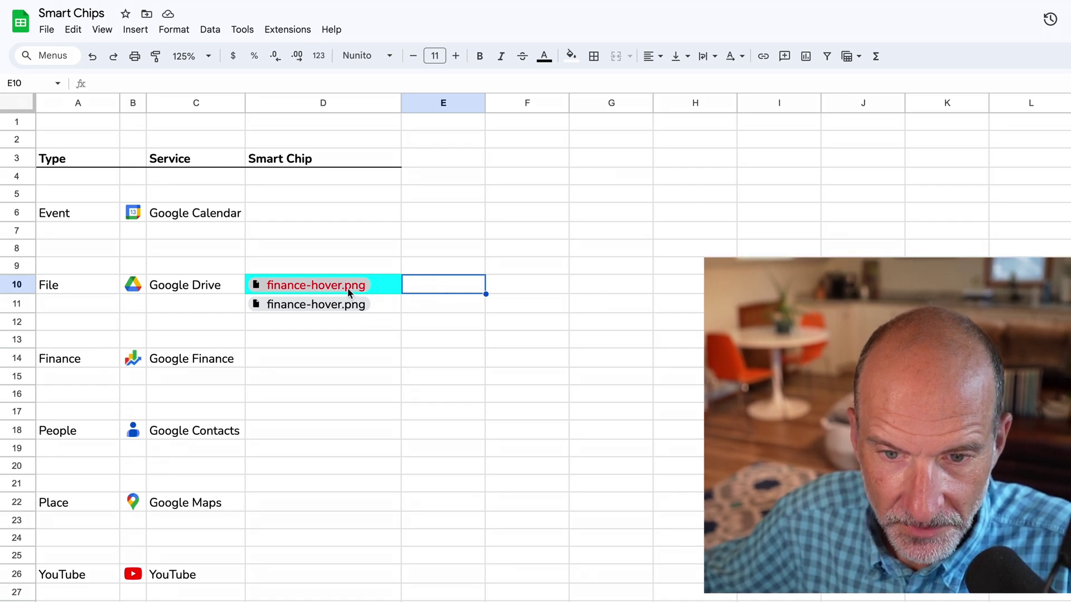
# Show the D10 chip's preview card with the finance-hover.png AT&T stock image
pyautogui.moveTo(347, 289)
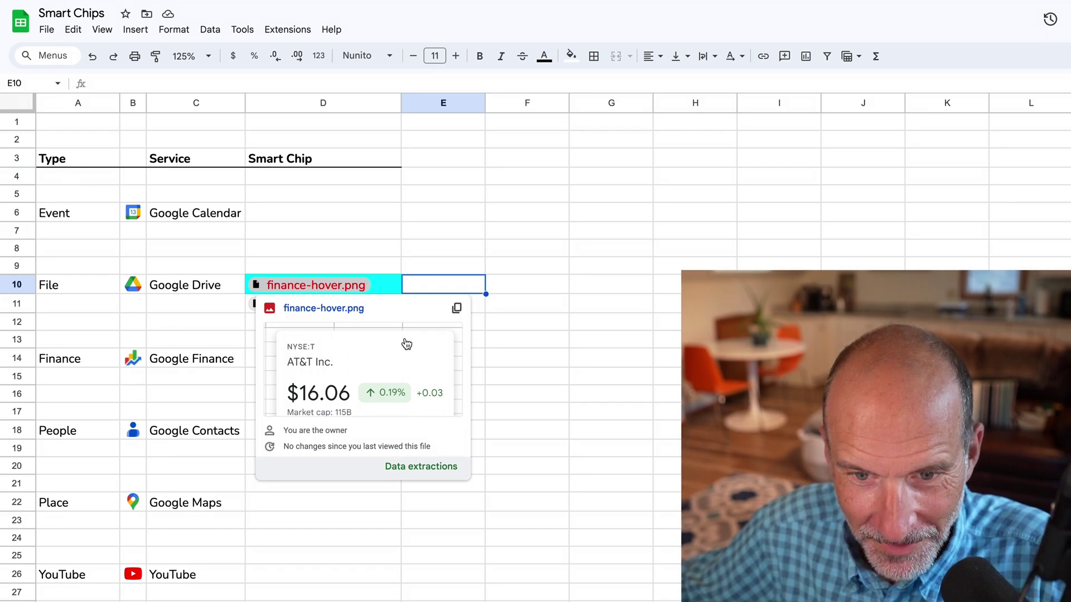
pyautogui.write('@S')
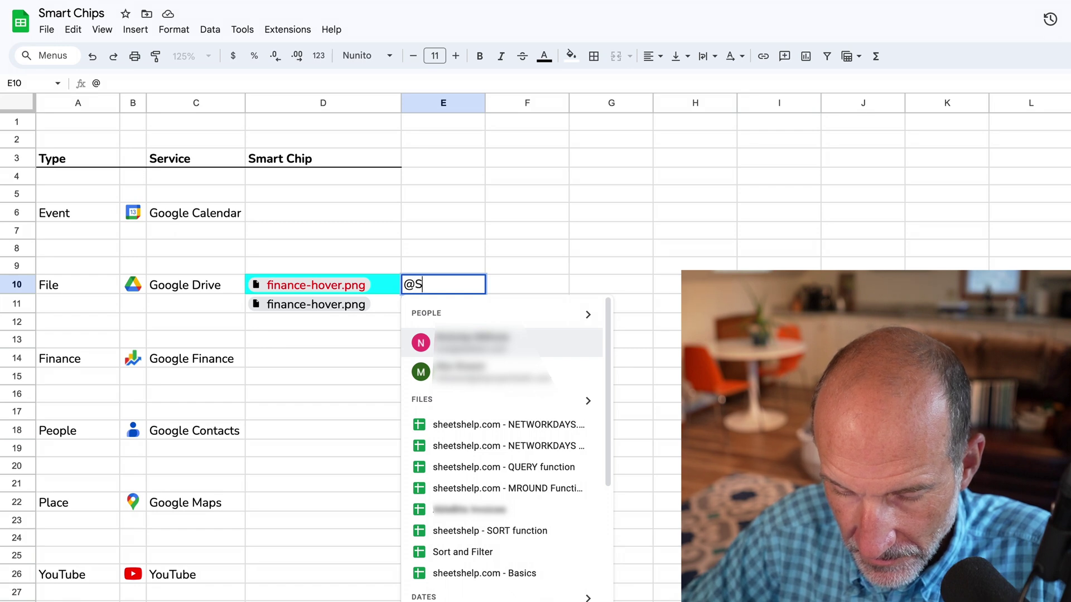
pyautogui.write('UM')
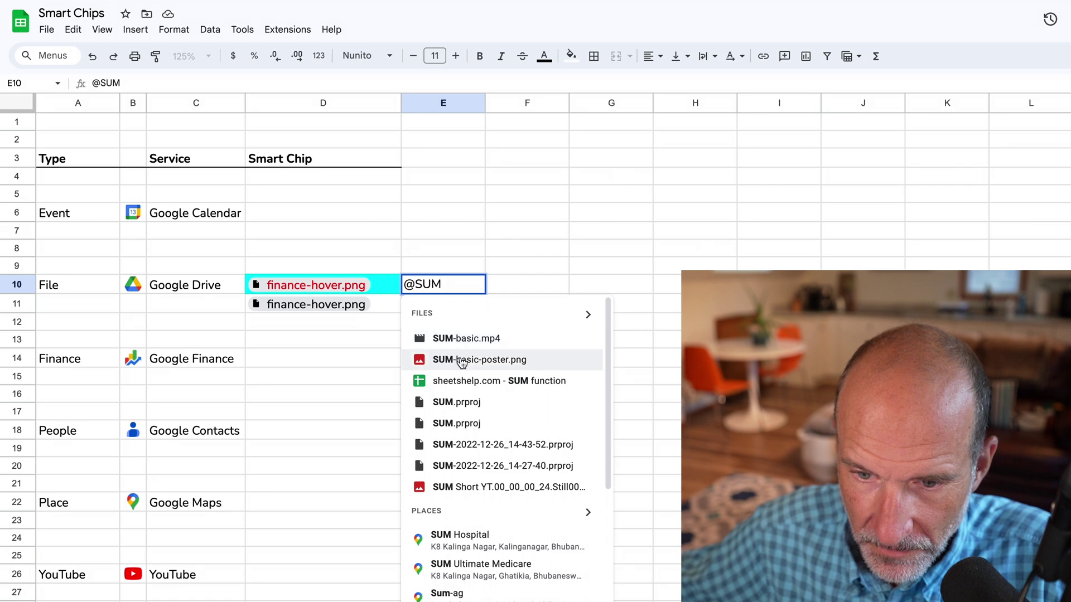
pyautogui.click(462, 362)
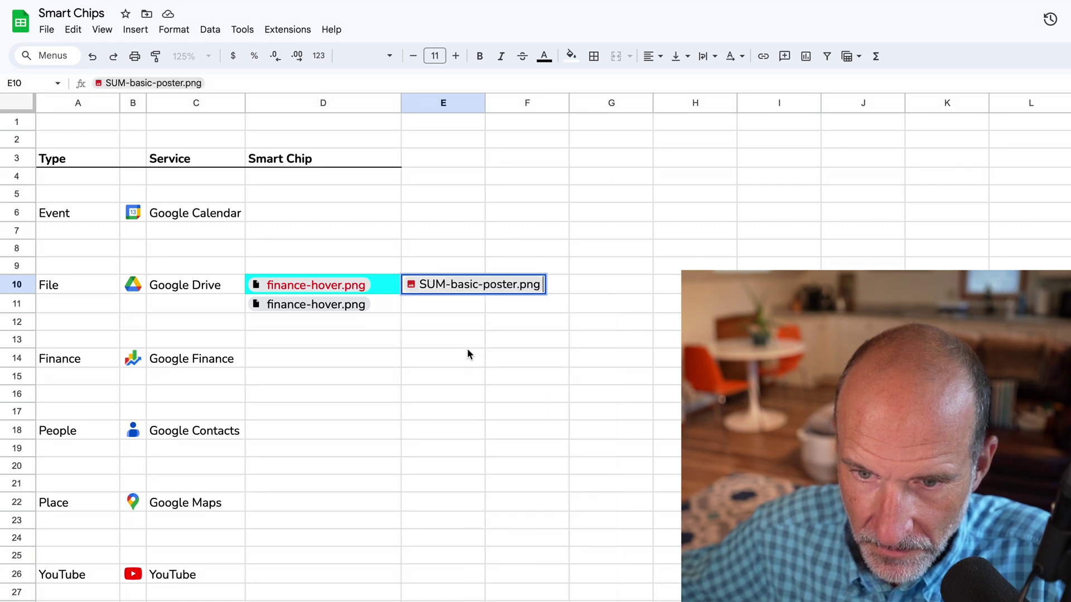
pyautogui.click(467, 342)
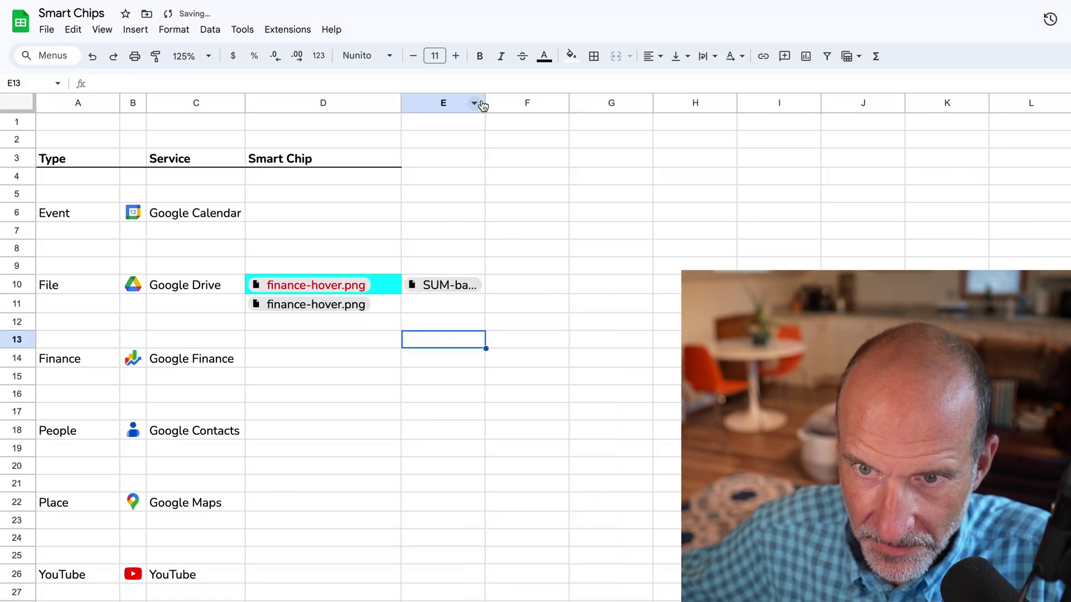
# Widen column E to show the full chip name and copy the file's link
pyautogui.moveTo(485, 102); pyautogui.dragTo(584, 102)
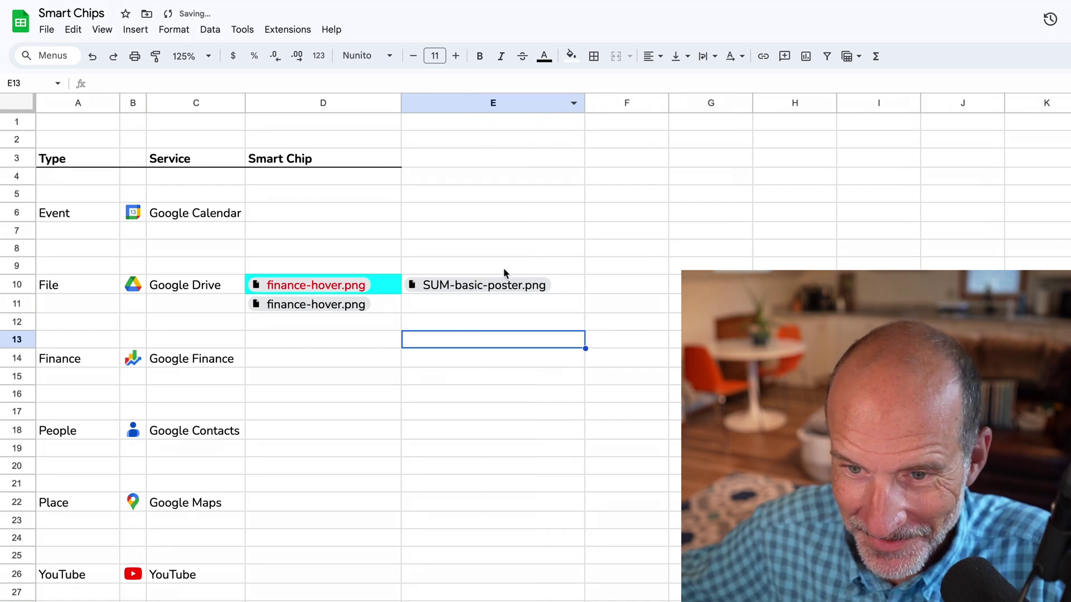
pyautogui.moveTo(491, 285)
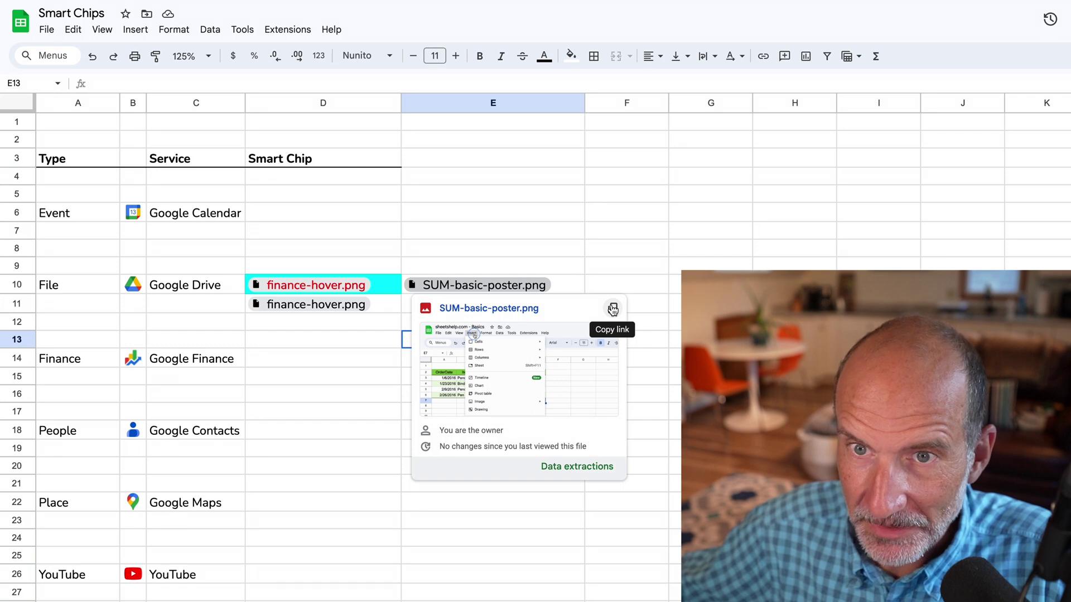
pyautogui.click(614, 310)
# Load the copied SUM-basic-poster.png link in a new browser tab
pyautogui.press('super+t')
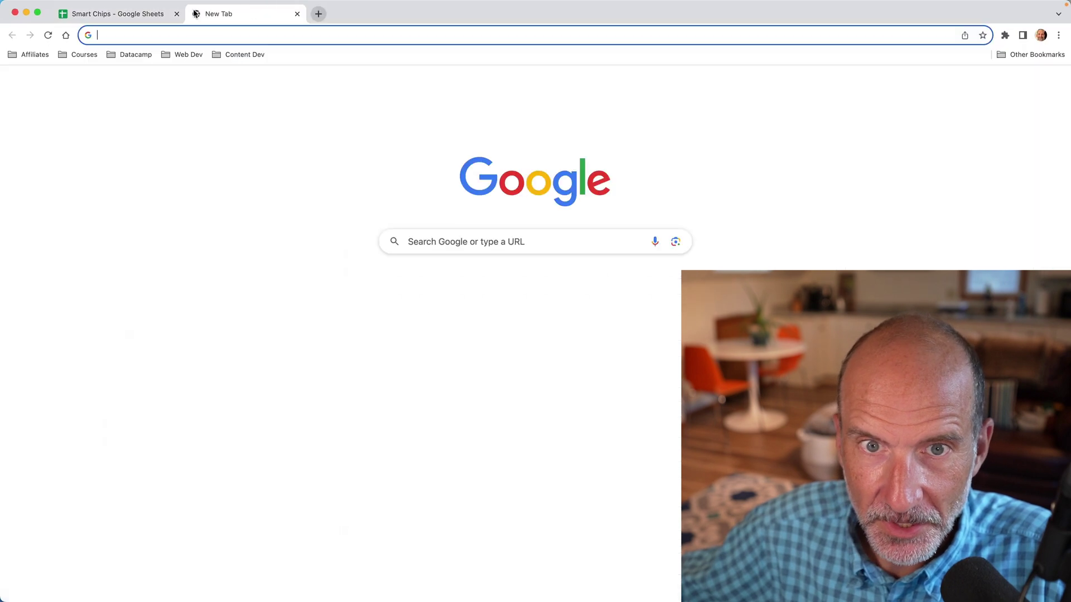
pyautogui.press('super+v')
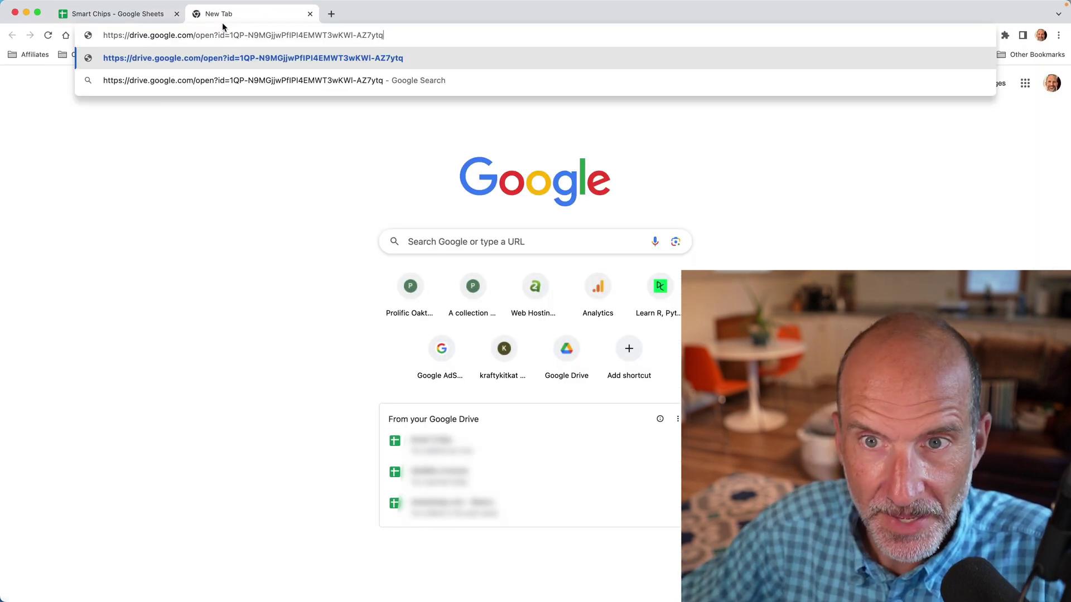
pyautogui.press('Return')
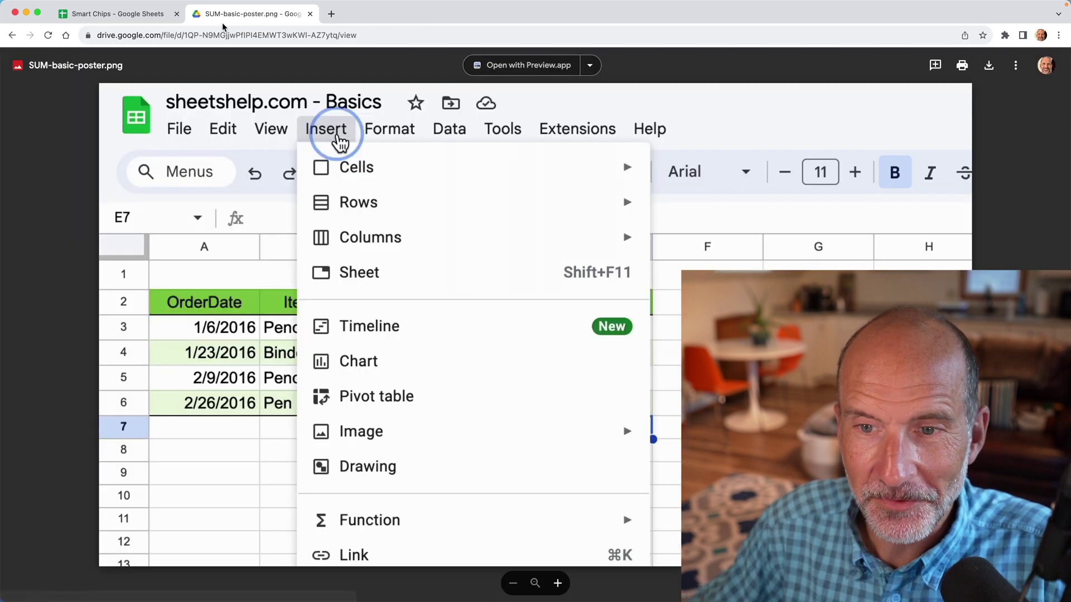
# Check the Open with apps and the file's folder location in Drive, then return to the spreadsheet
pyautogui.click(590, 66)
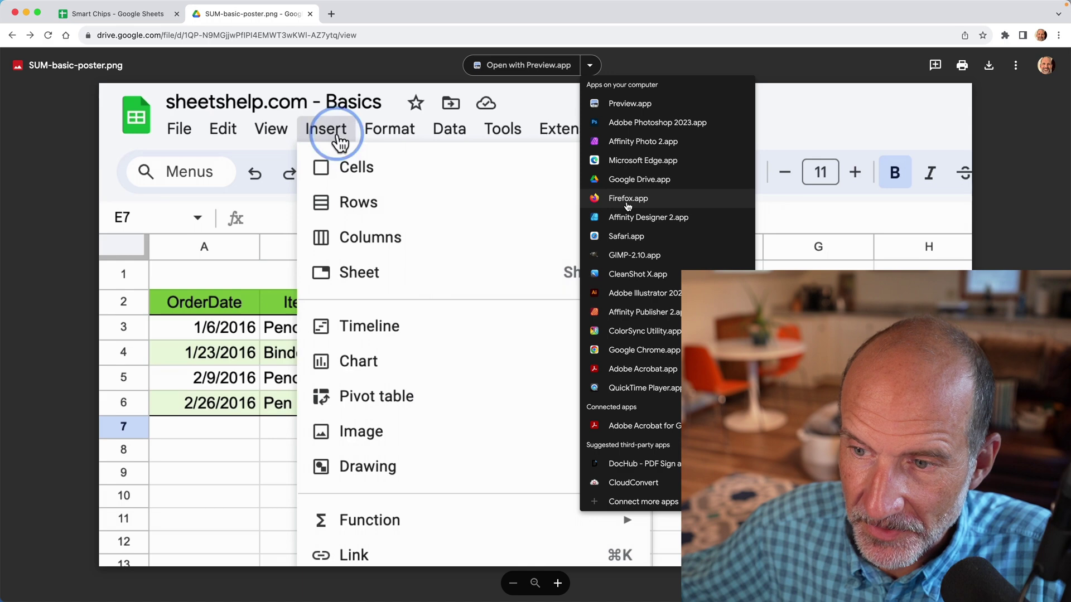
pyautogui.click(591, 67)
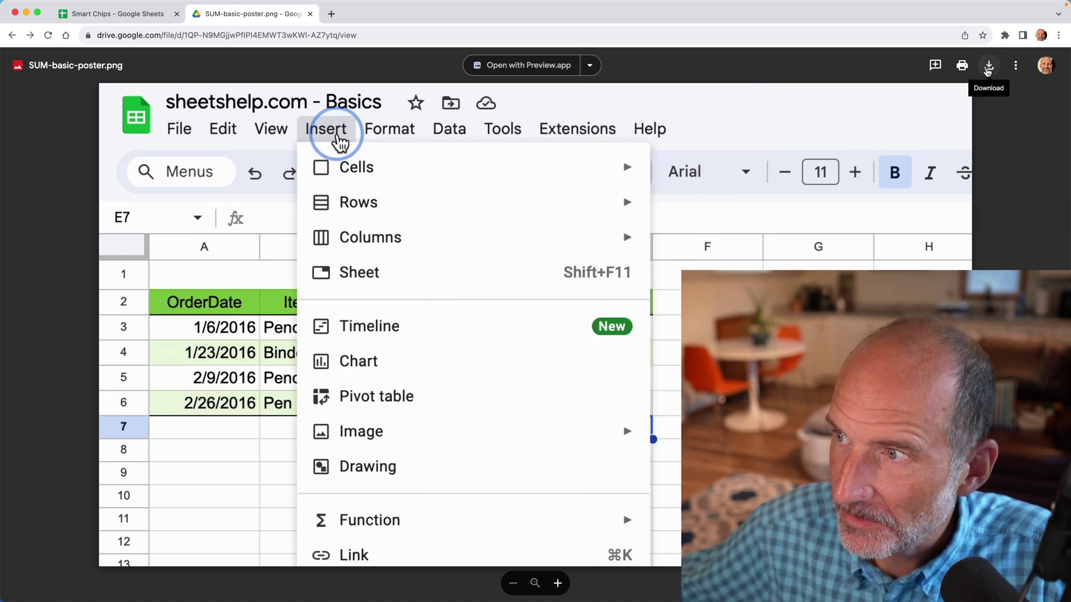
pyautogui.click(1015, 67)
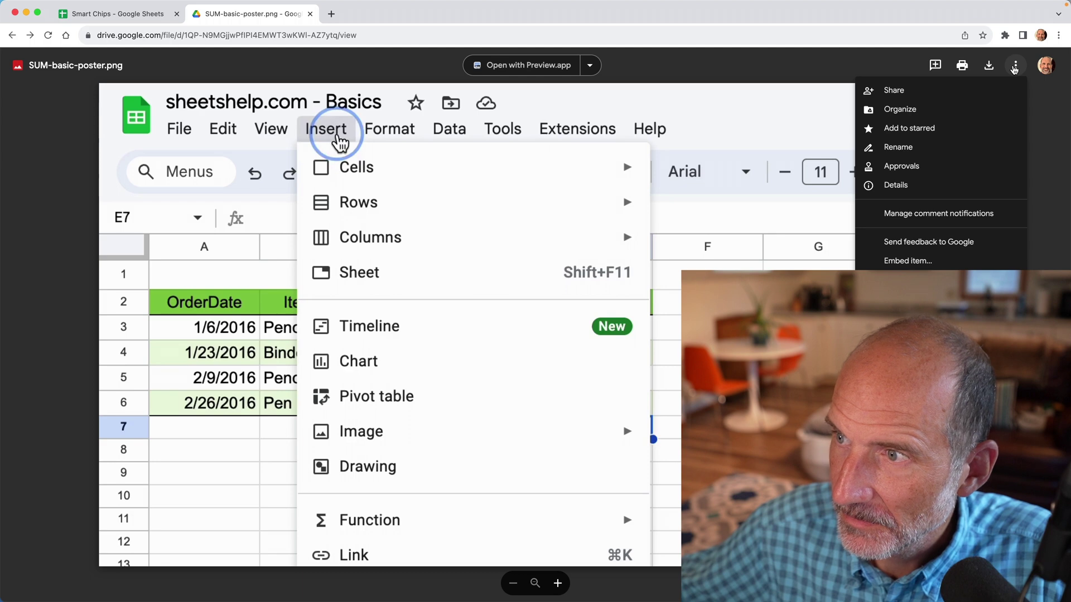
pyautogui.click(891, 110)
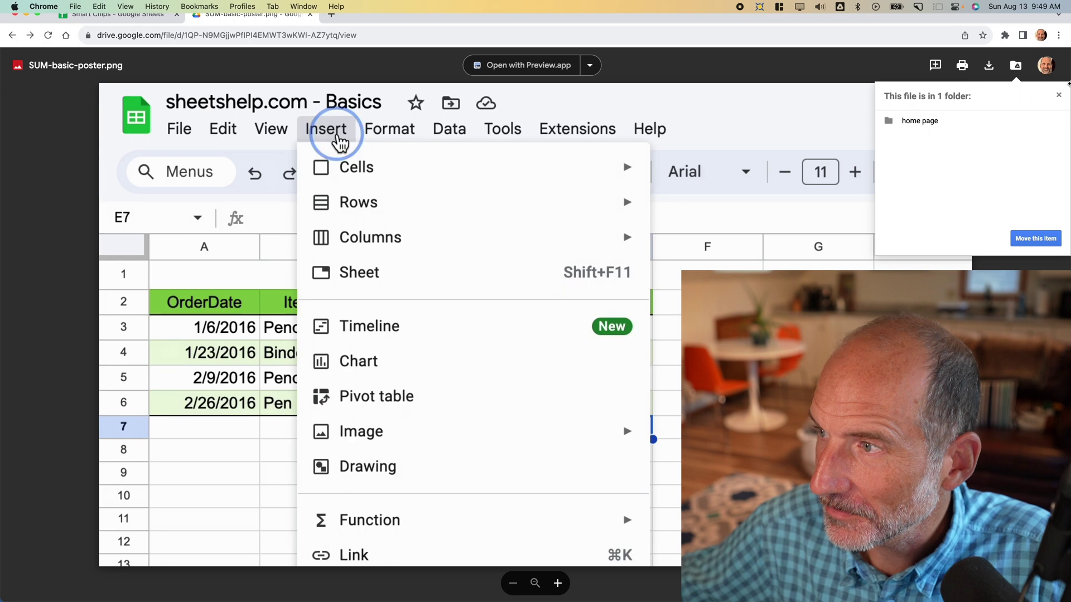
pyautogui.click(1059, 98)
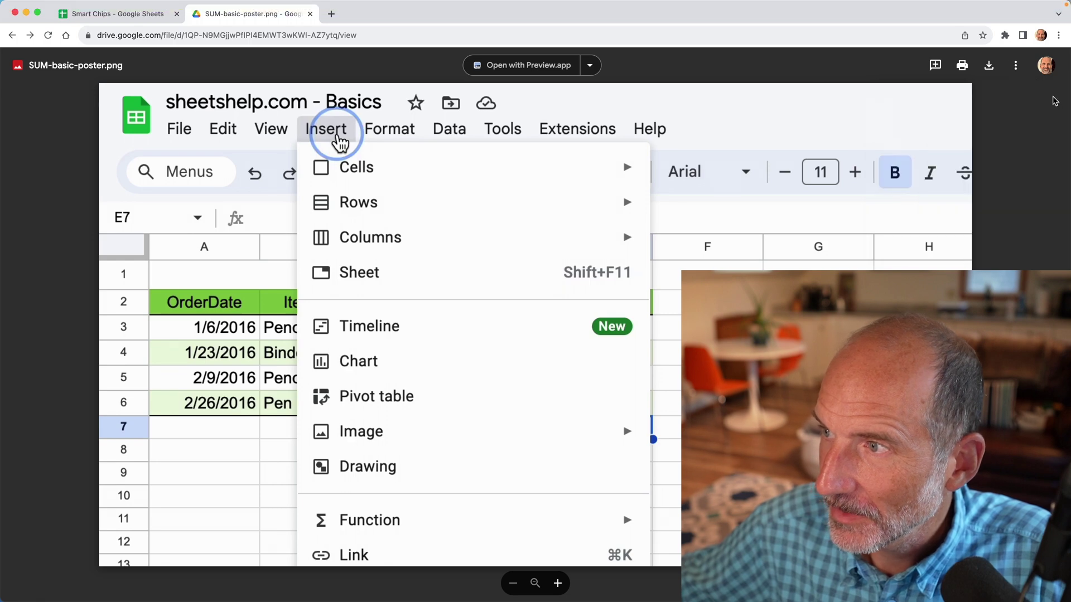
pyautogui.click(110, 15)
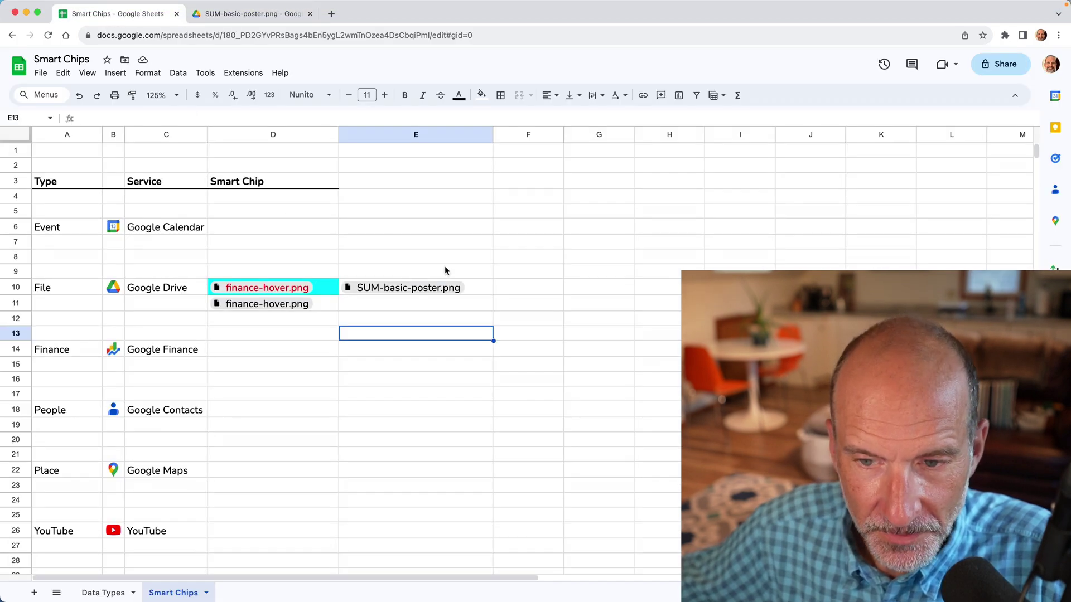
# Select the SUM-basic-poster.png chip in E10 to show its preview card
pyautogui.click(438, 287)
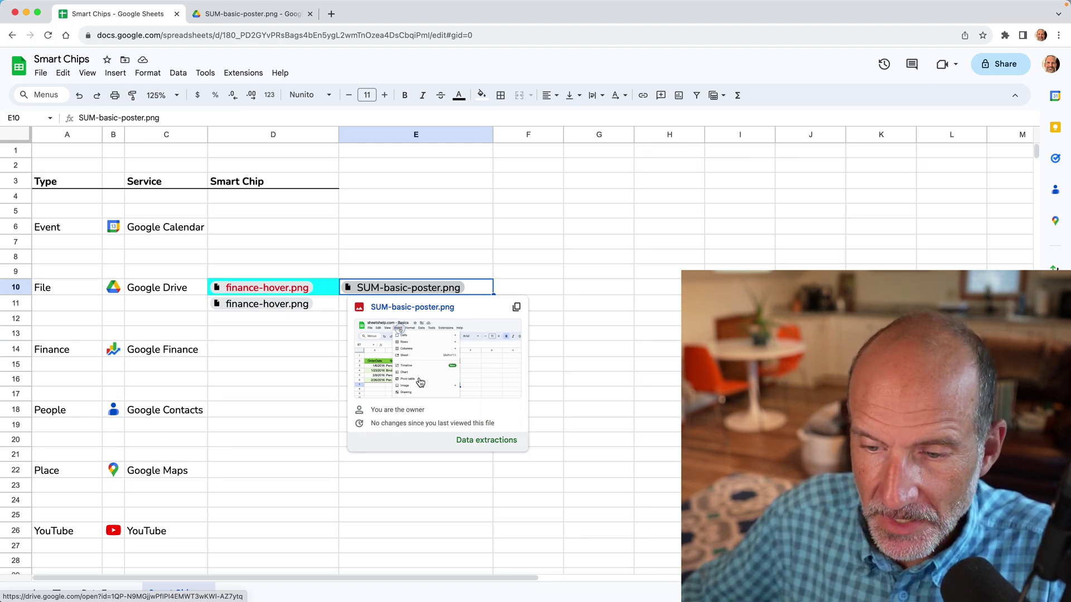
# Extract file name, MIME type, URL, creation time, modified-by, modified time and owner from E10 into row 10
pyautogui.click(480, 442)
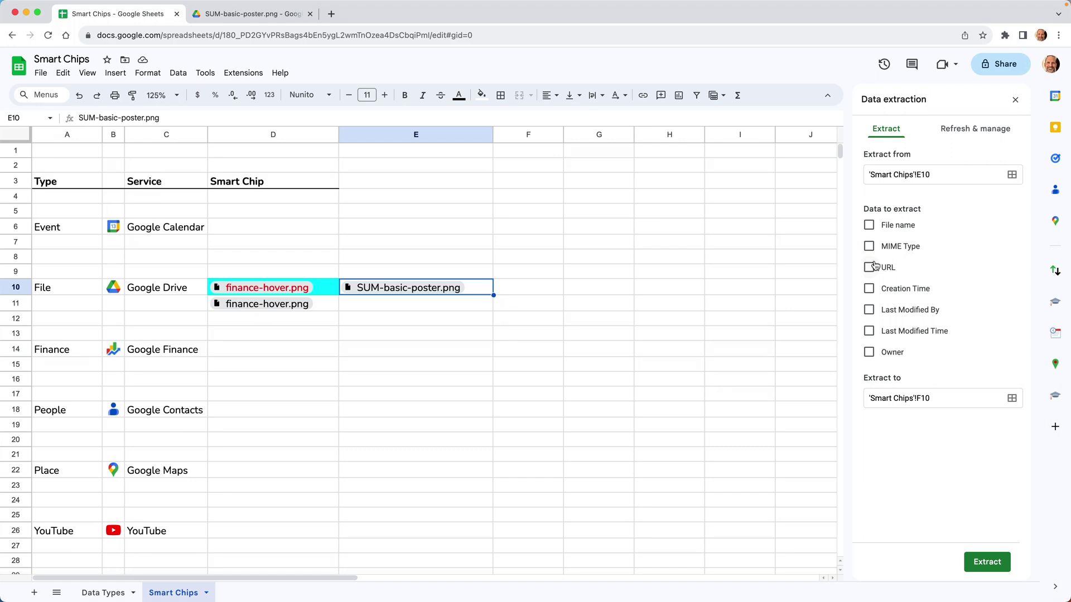
pyautogui.click(870, 225)
pyautogui.click(870, 246)
pyautogui.click(869, 268)
pyautogui.click(869, 308)
pyautogui.click(869, 288)
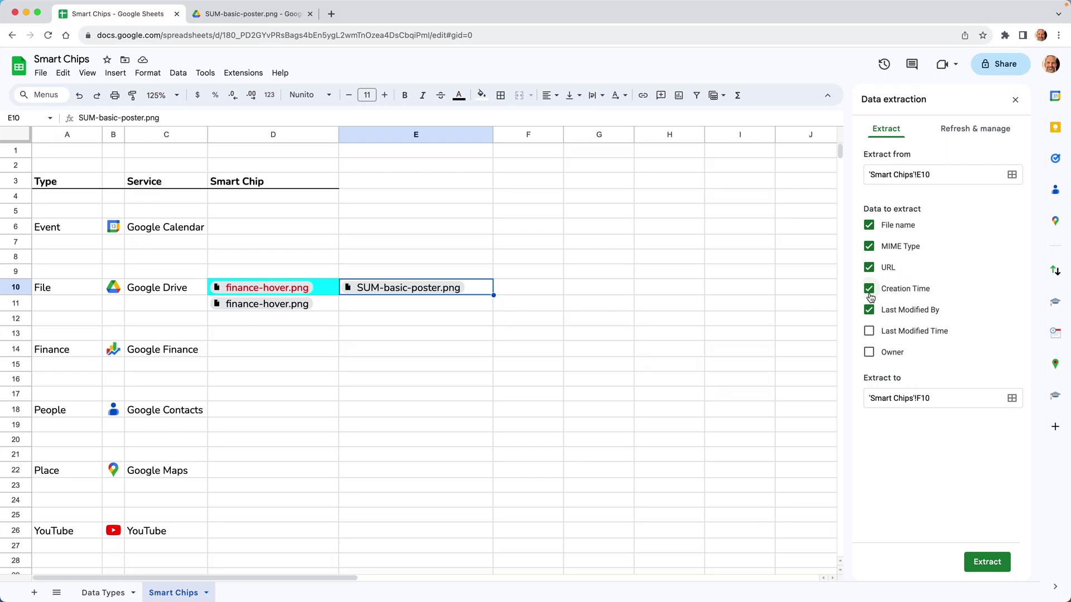
pyautogui.click(871, 333)
pyautogui.click(870, 353)
pyautogui.click(987, 564)
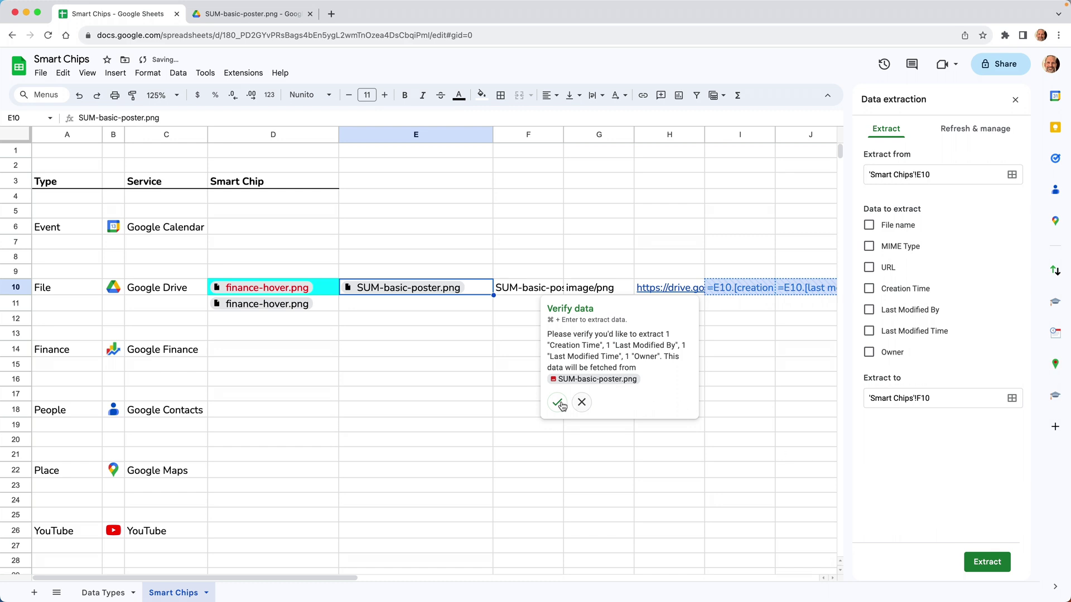
pyautogui.click(559, 403)
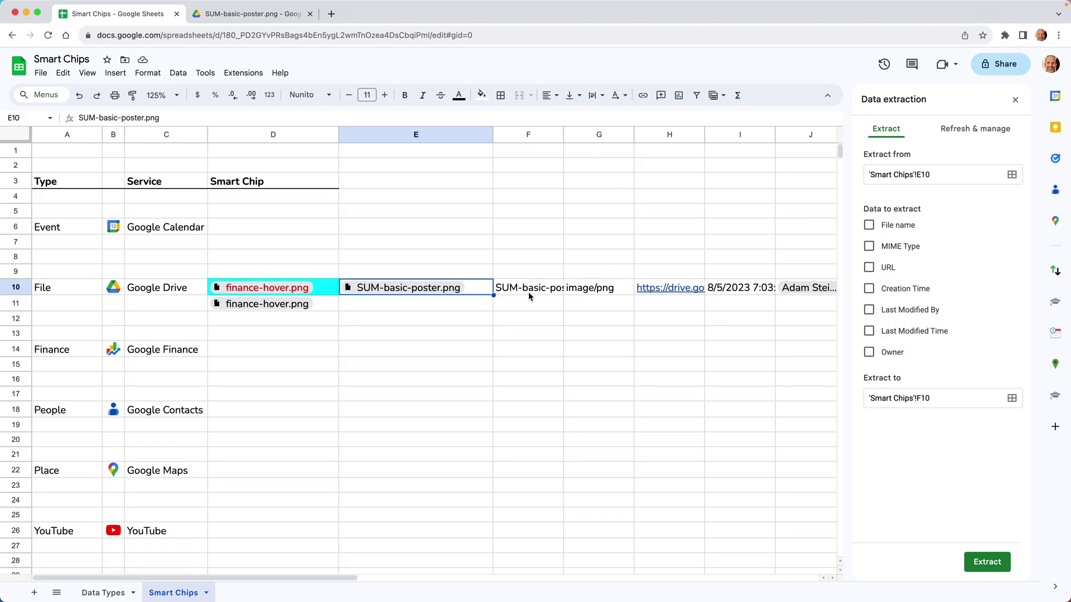
# Enter =E10.[creation time] in F11 to show 8/5/2023 7:03:46, and widen column F
pyautogui.press('Home')
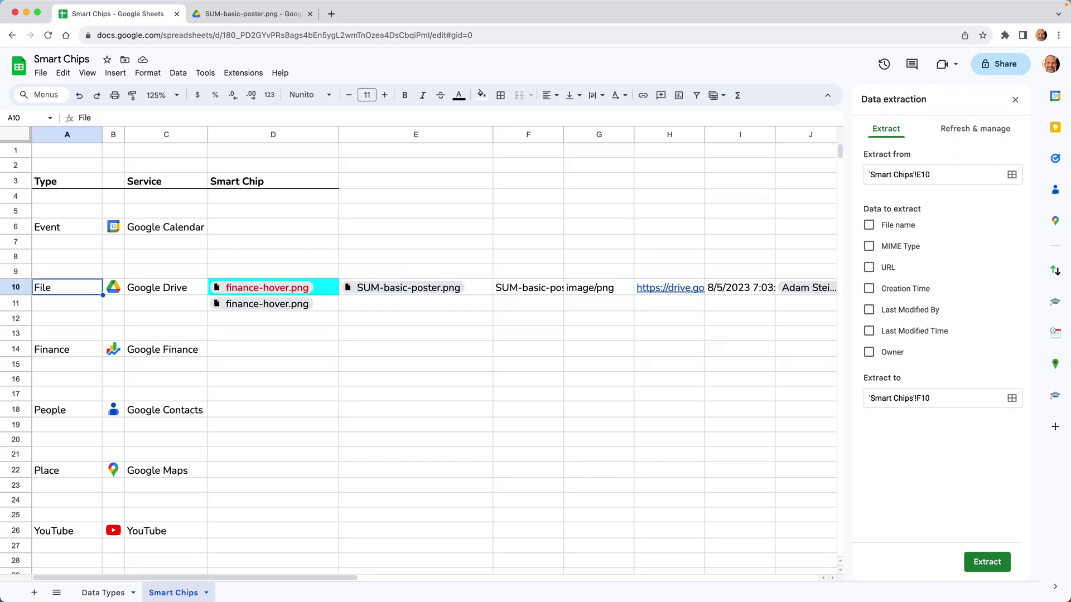
pyautogui.press('Right')
pyautogui.press('Right')
pyautogui.press('Right')
pyautogui.press('Right')
pyautogui.press('Down')
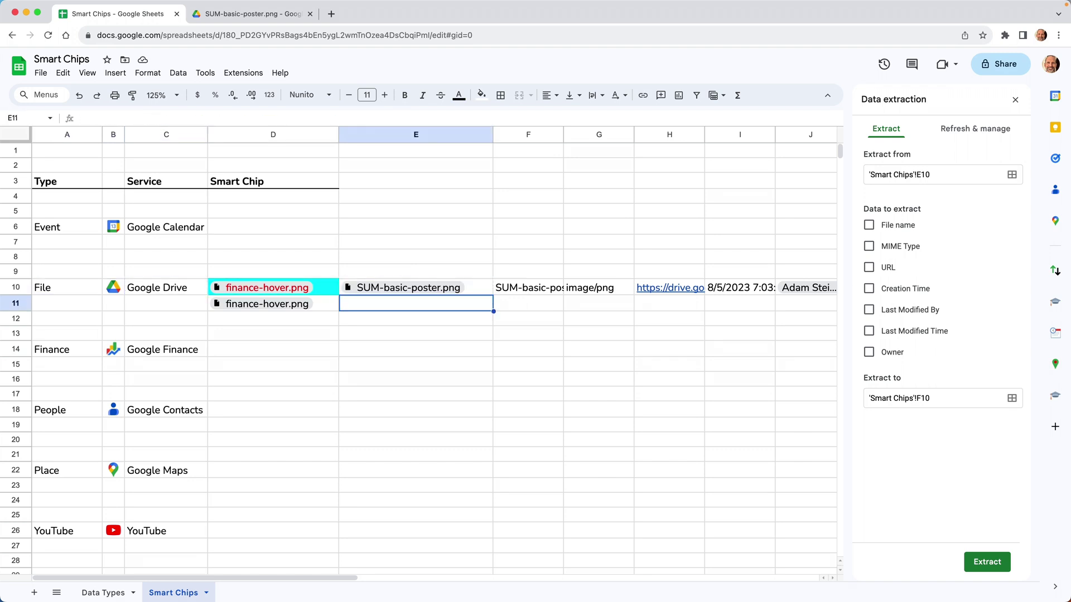
pyautogui.press('Right')
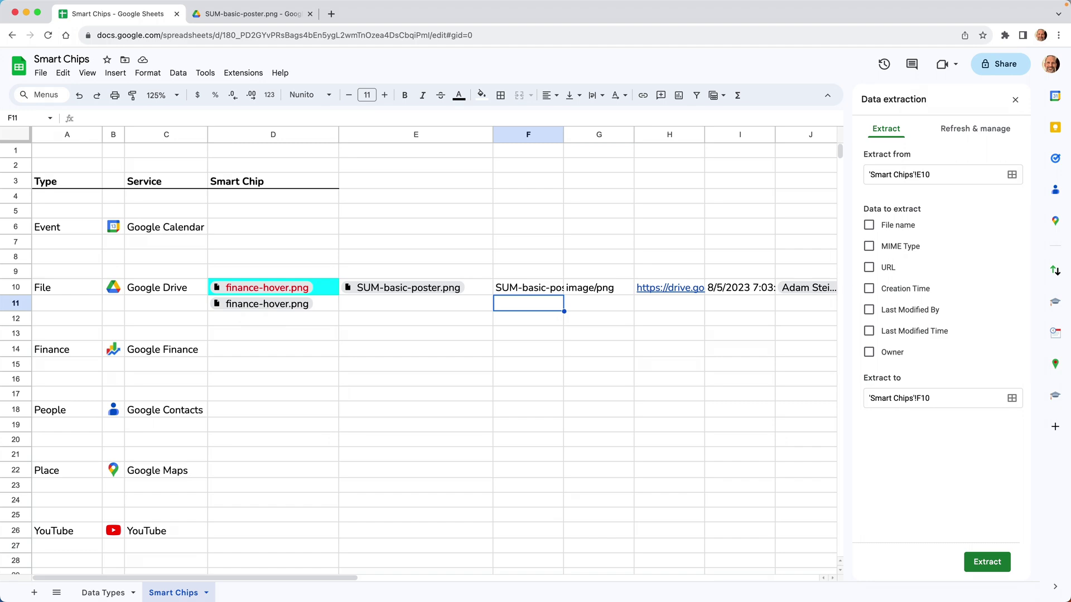
pyautogui.write('=')
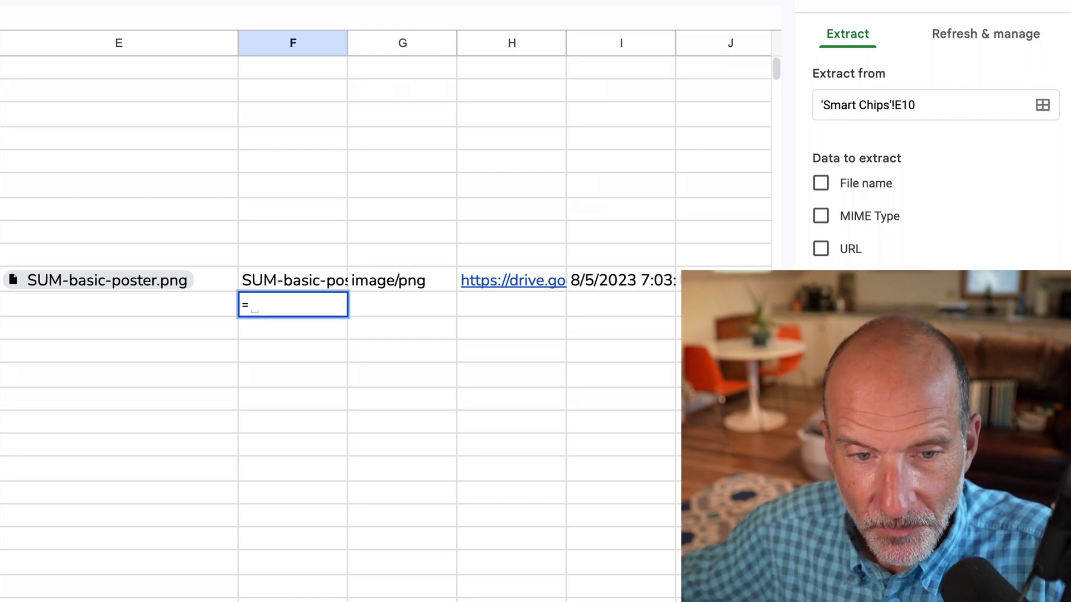
pyautogui.click(181, 281)
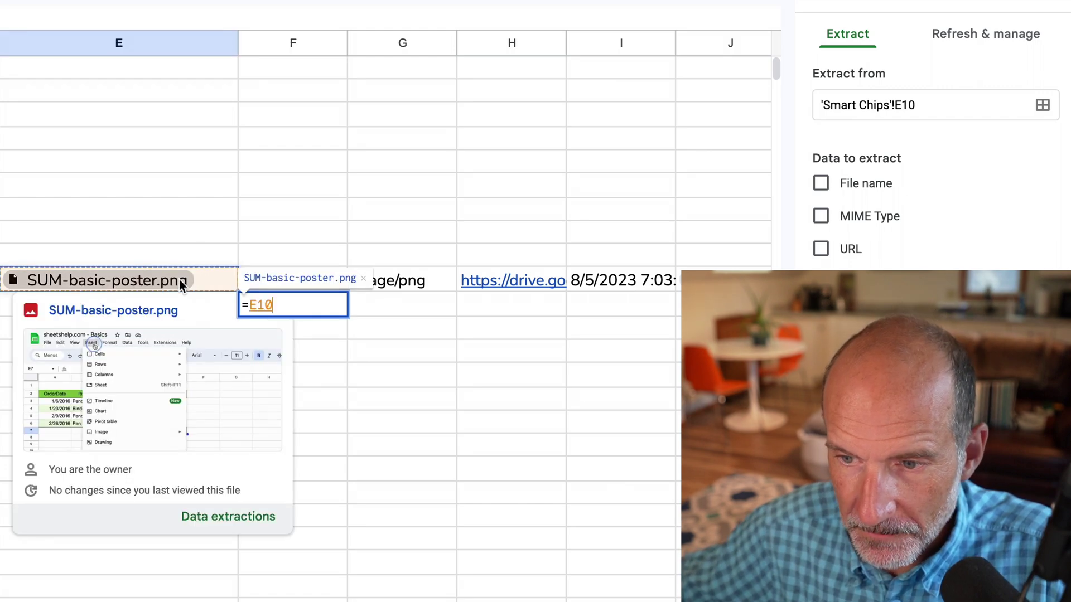
pyautogui.write('.')
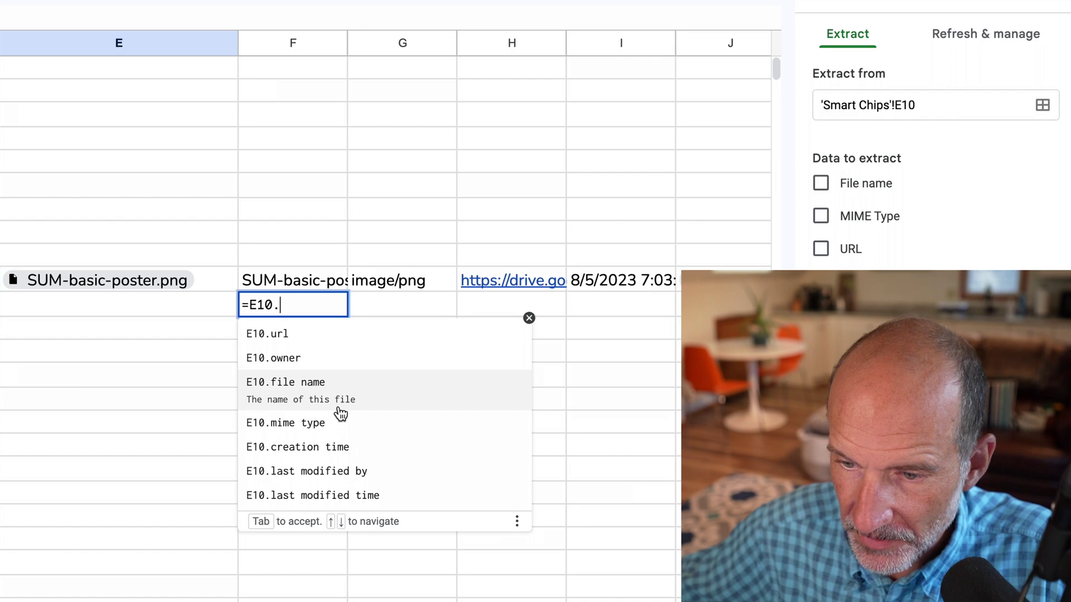
pyautogui.click(342, 450)
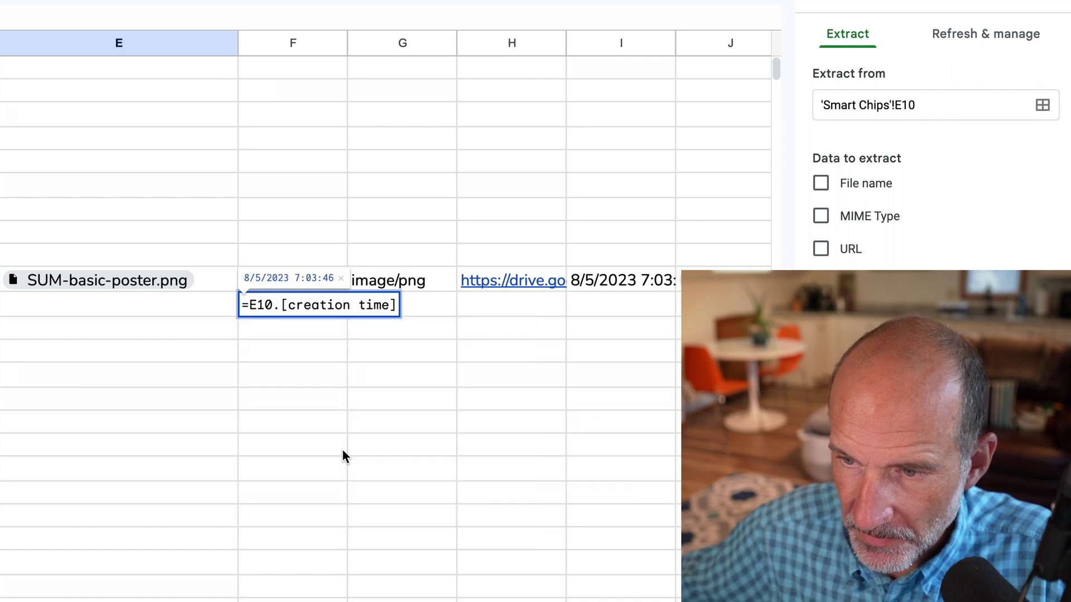
pyautogui.press('Return')
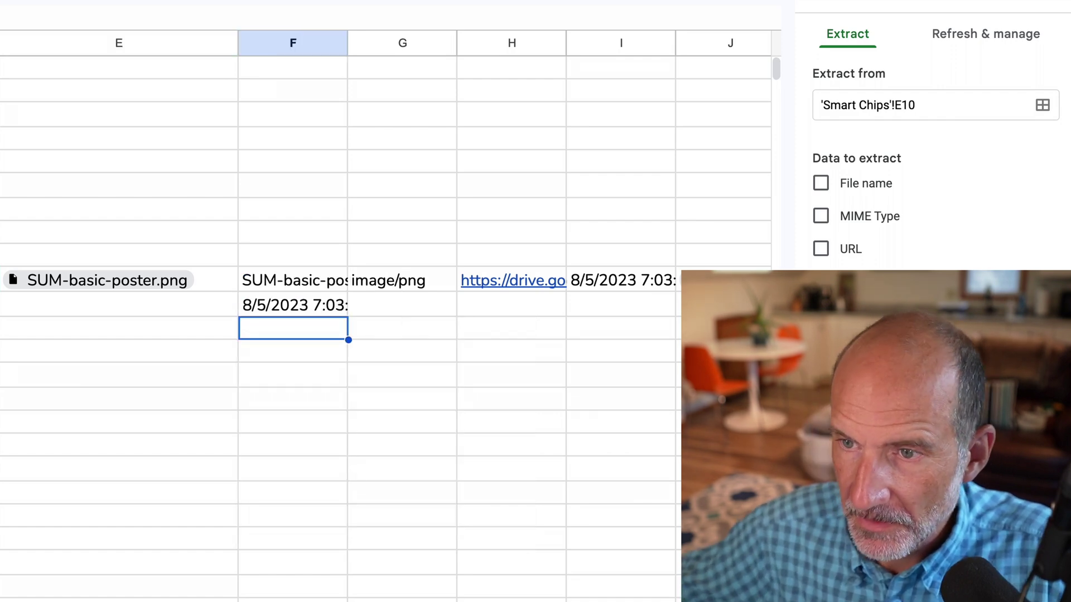
pyautogui.moveTo(348, 40); pyautogui.dragTo(373, 40)
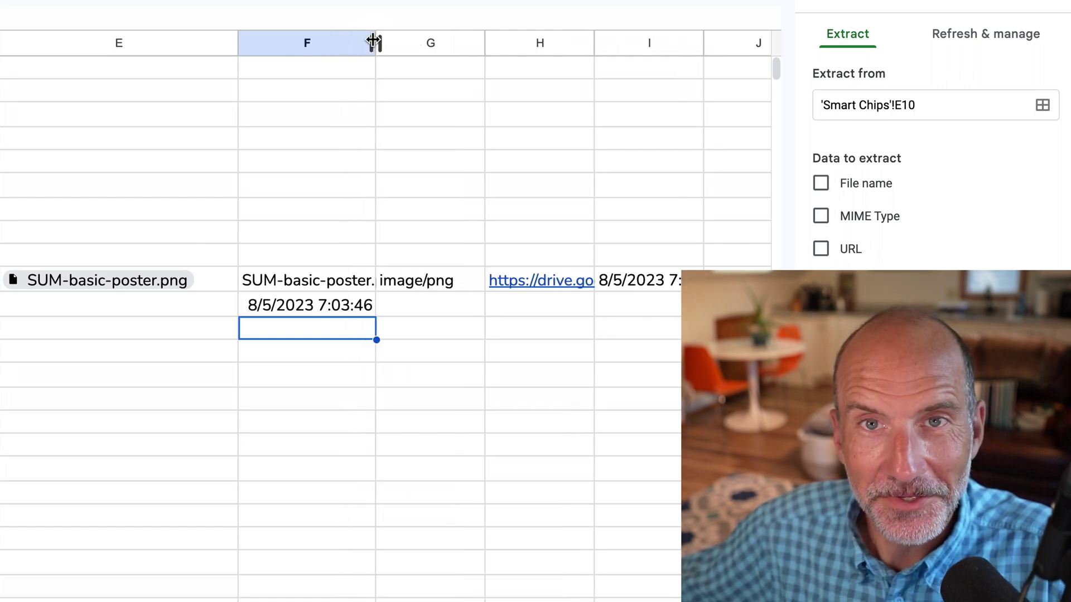
# Enter =TYPE(F11) in G11 so it returns 1
pyautogui.click(429, 305)
pyautogui.write('=')
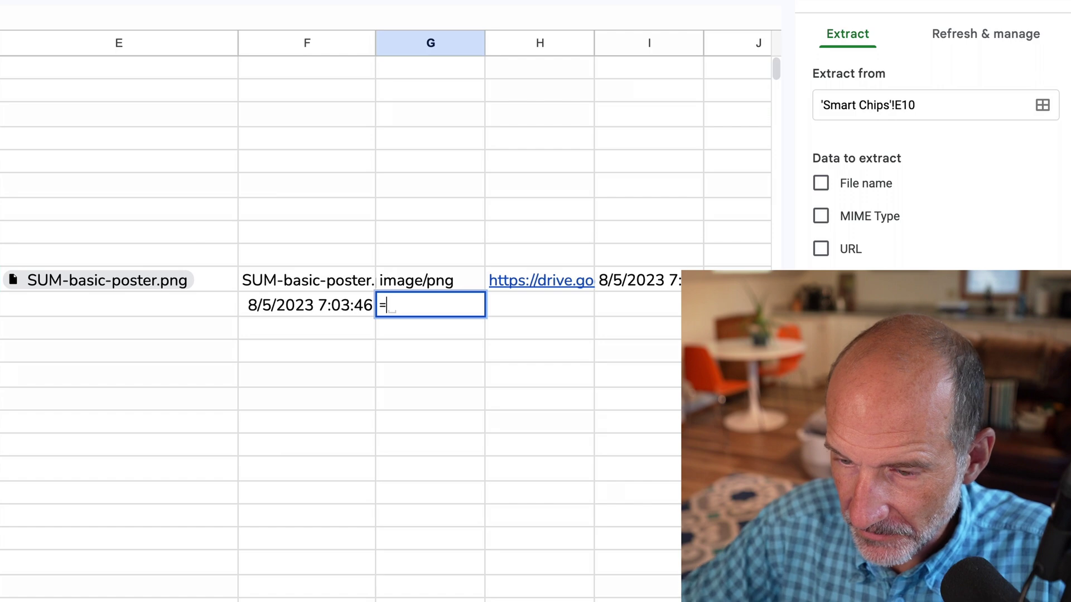
pyautogui.write('TYPE(')
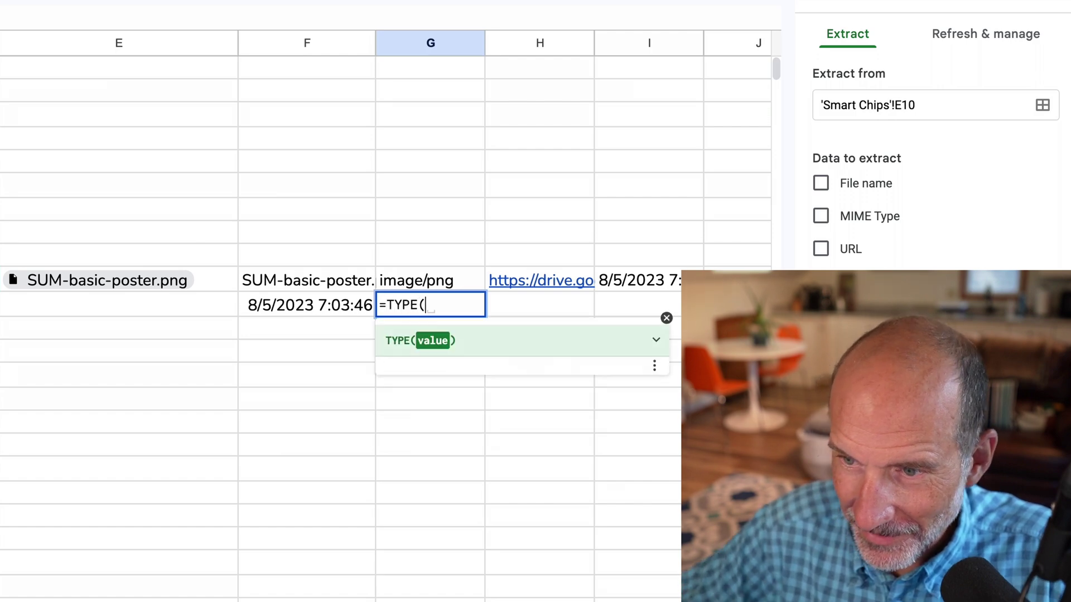
pyautogui.press('Left')
pyautogui.write(')')
pyautogui.press('Return')
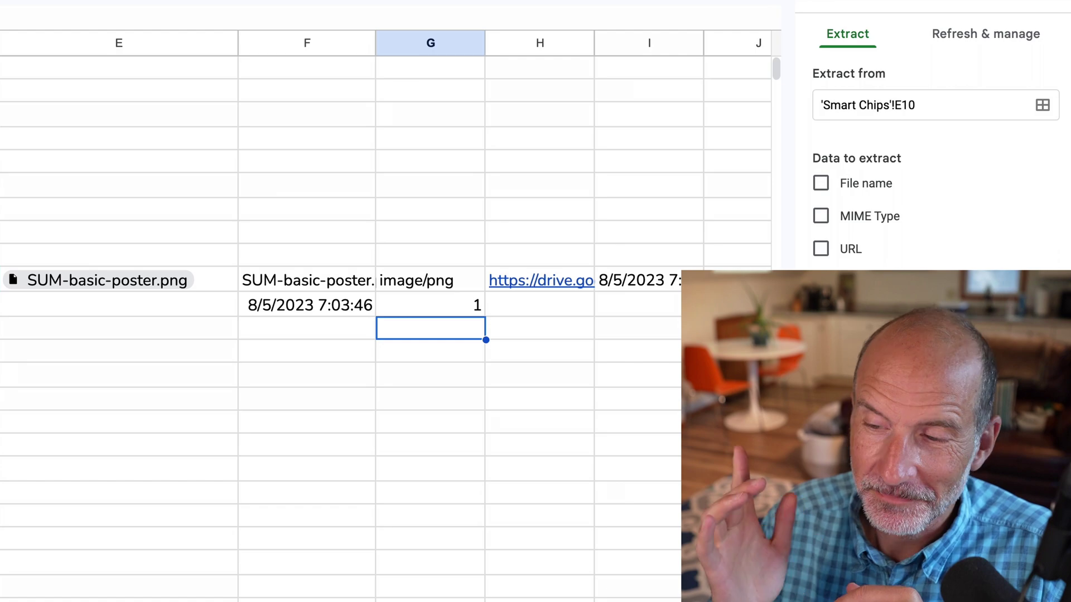
pyautogui.click(25, 211)
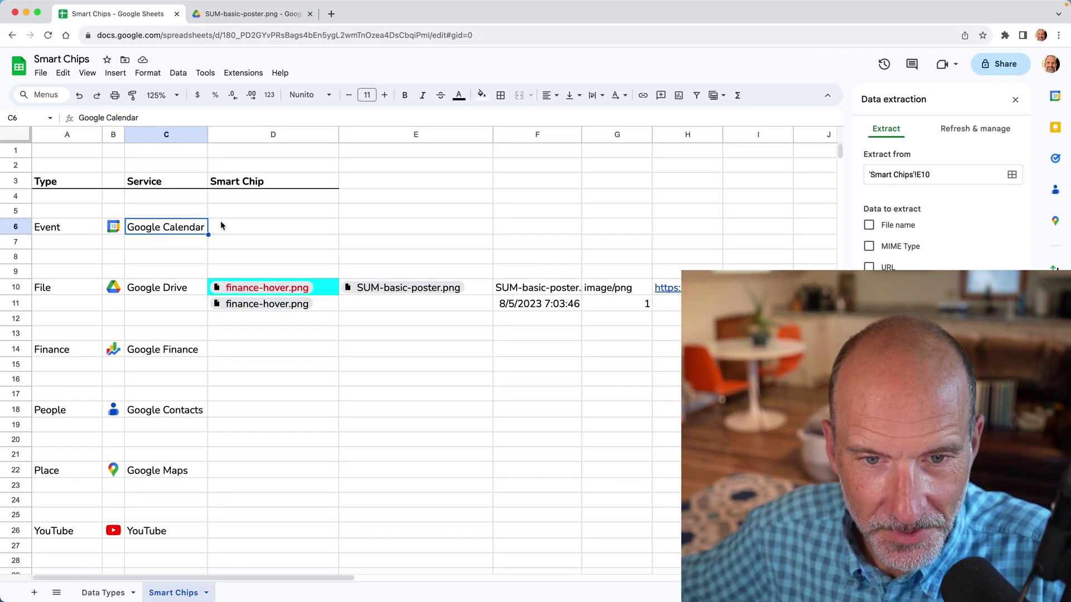
pyautogui.click(243, 226)
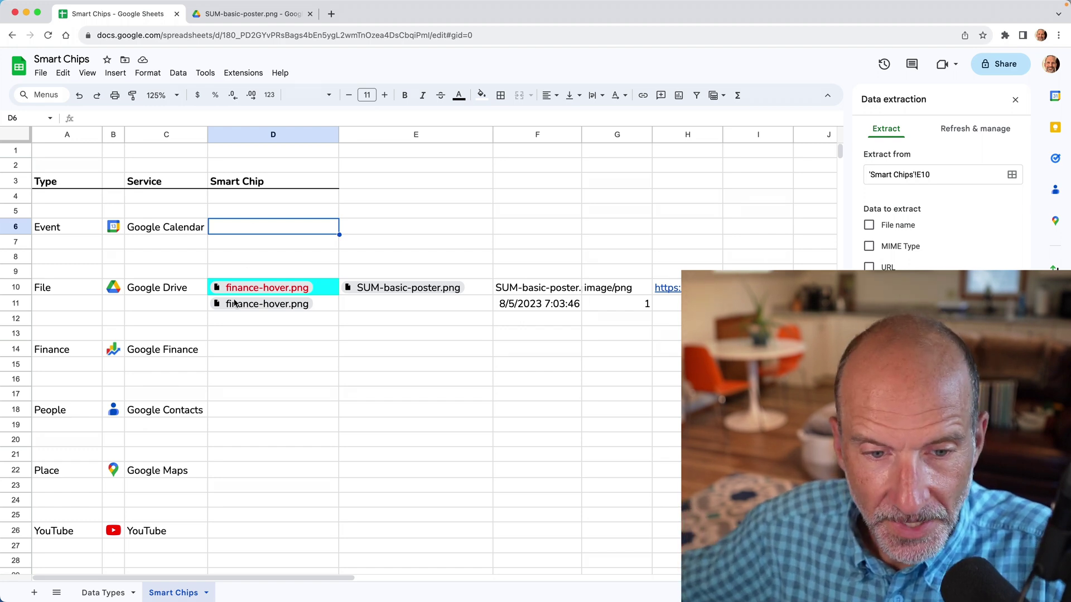
pyautogui.click(188, 348)
pyautogui.click(231, 353)
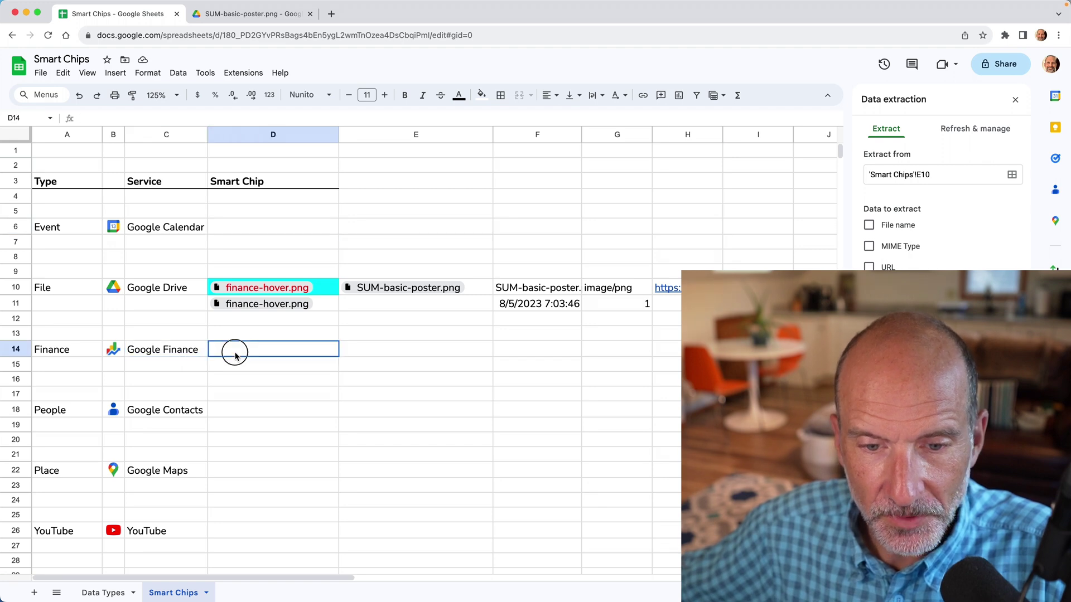
pyautogui.write('@GE')
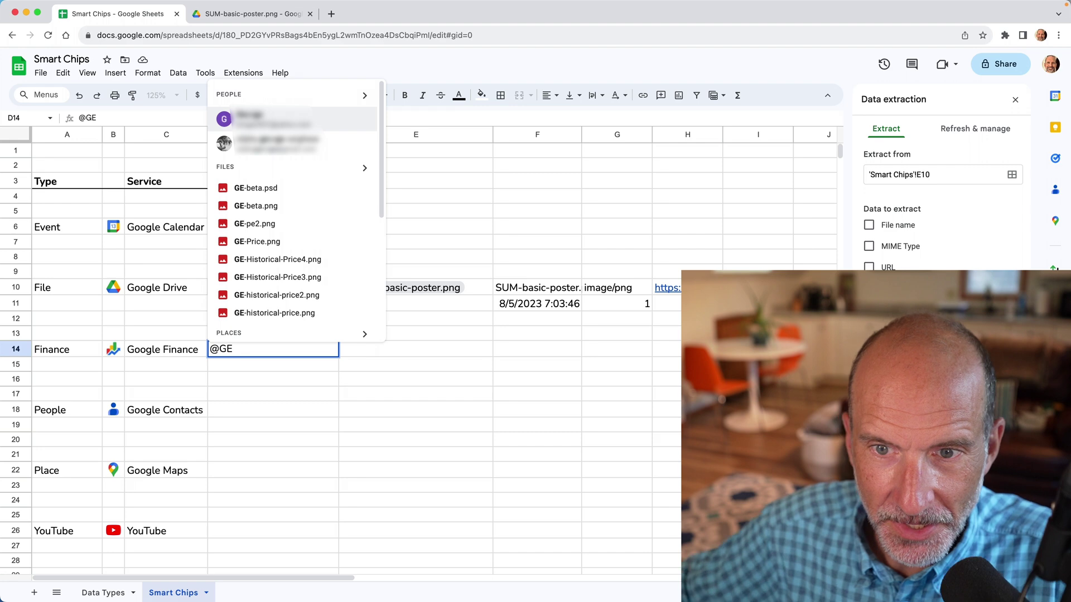
pyautogui.scroll(-2, 257, 310)
pyautogui.scroll(-3, 257, 310)
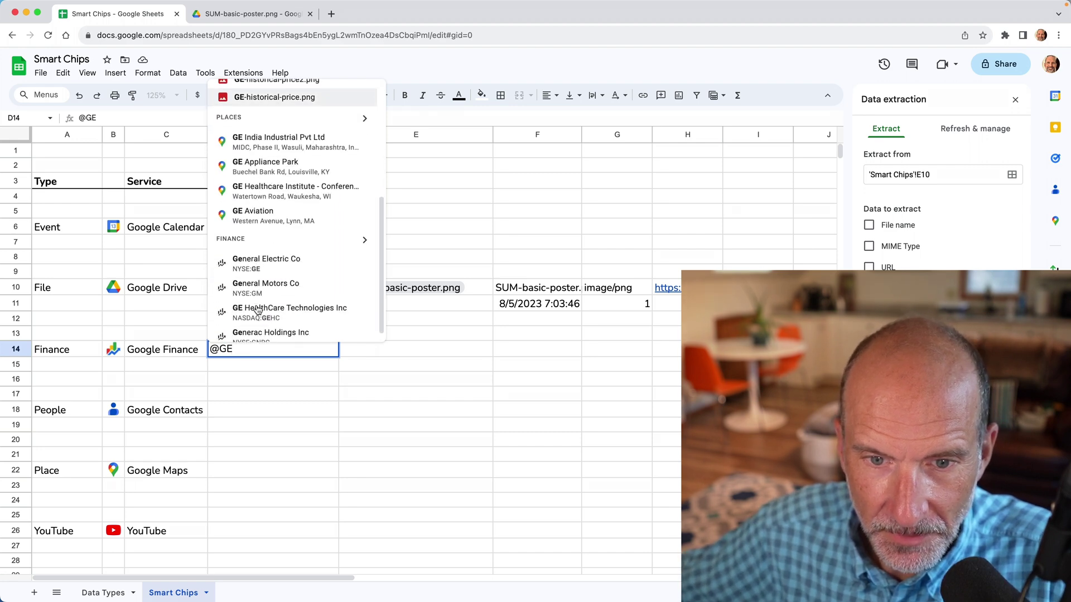
pyautogui.click(266, 254)
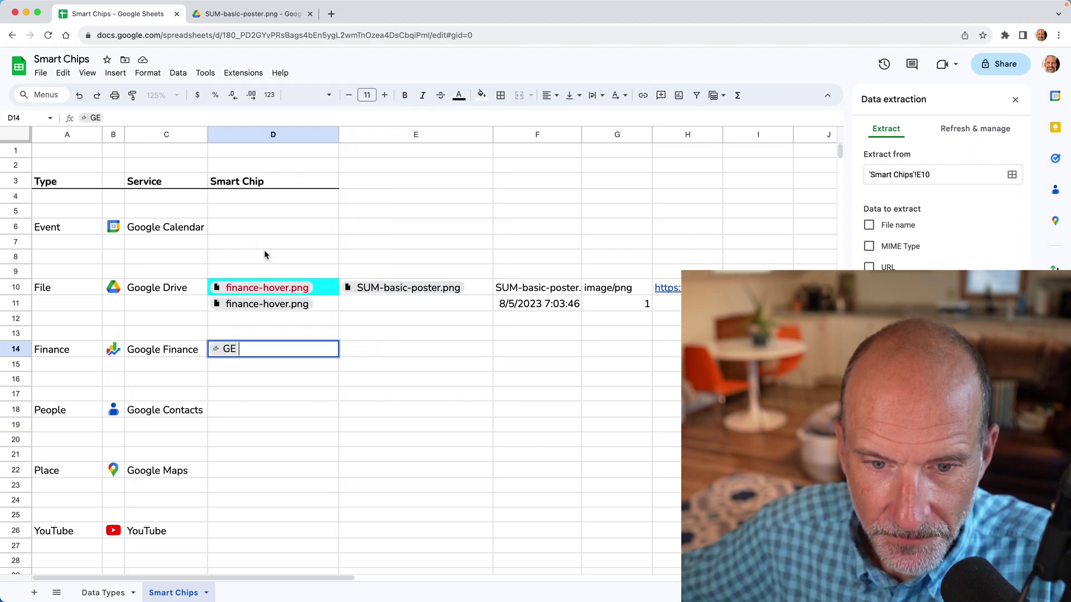
pyautogui.click(266, 368)
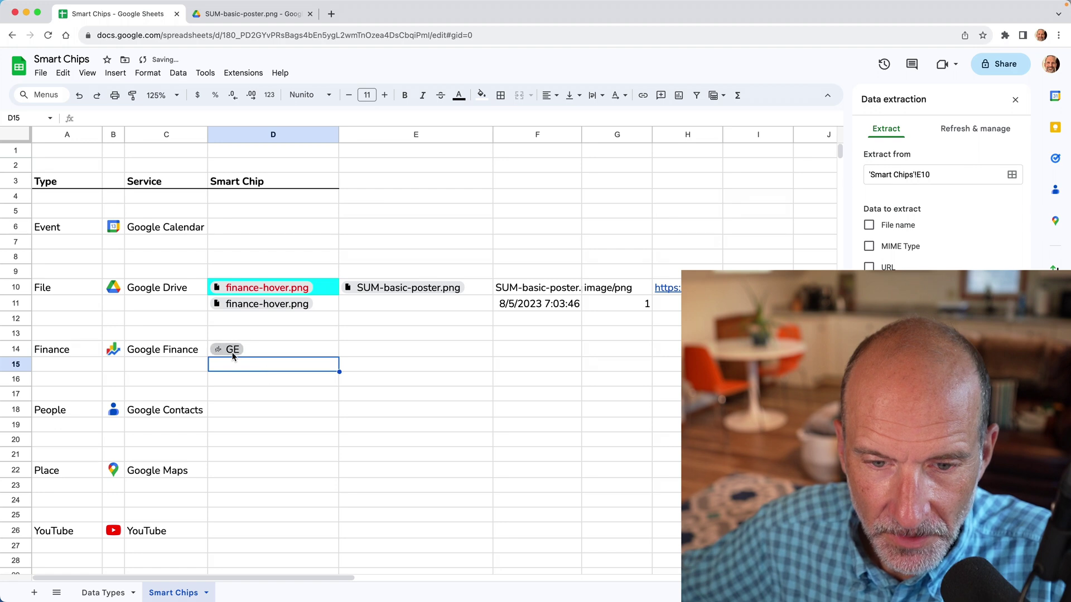
# View the GE chip's full quote in Google Finance, then return and select E14
pyautogui.moveTo(232, 354)
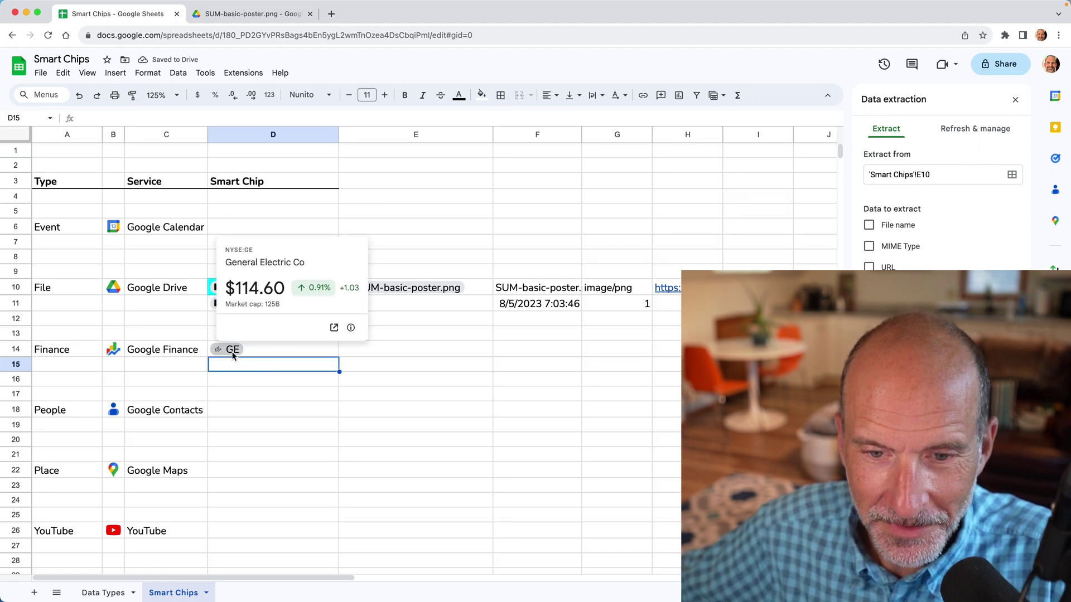
pyautogui.click(335, 329)
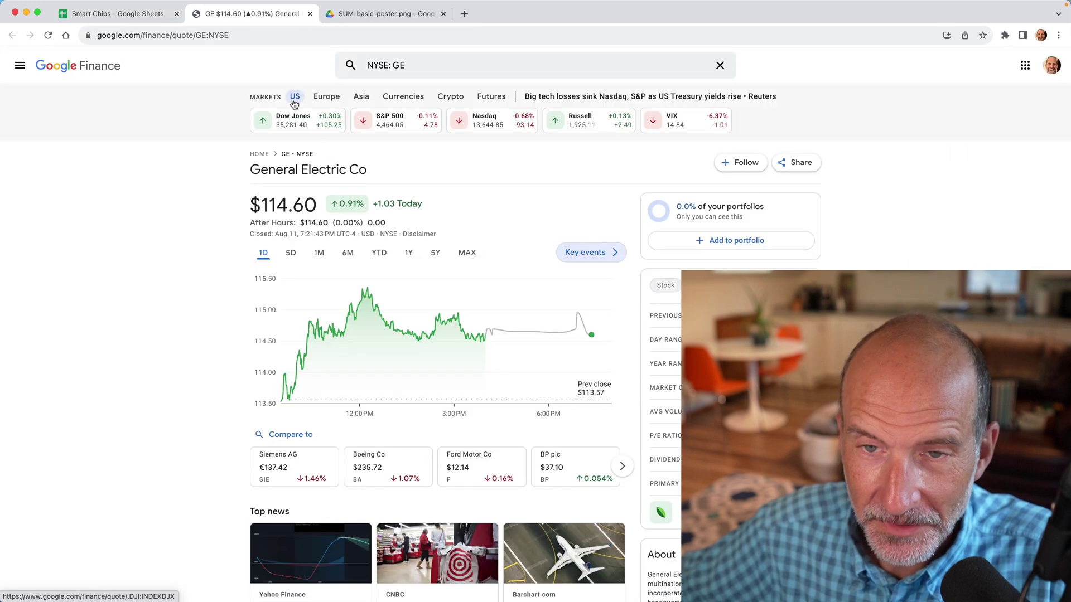
pyautogui.click(148, 14)
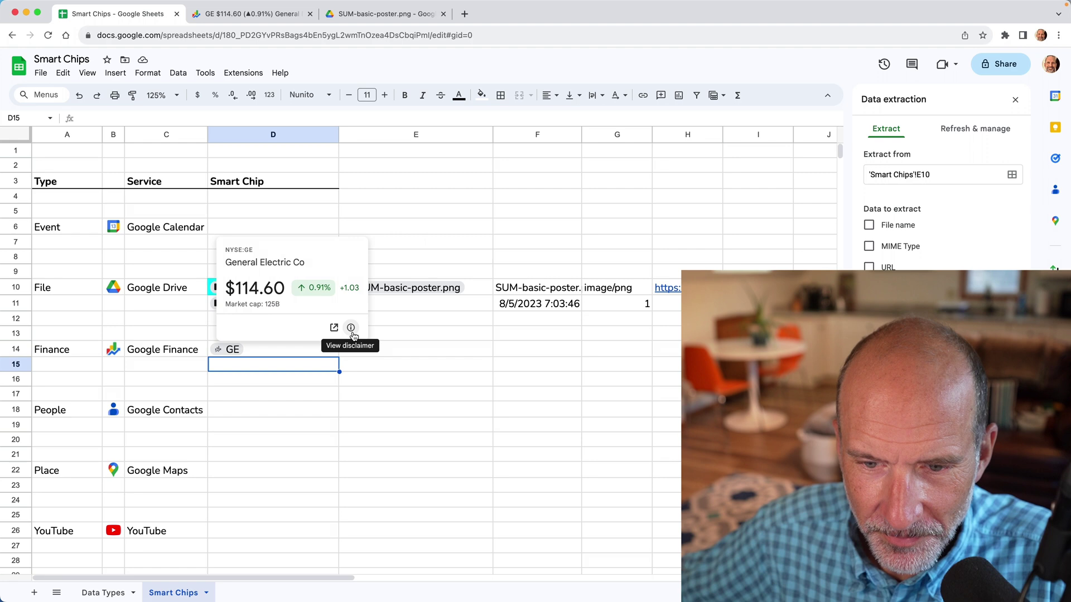
pyautogui.click(367, 346)
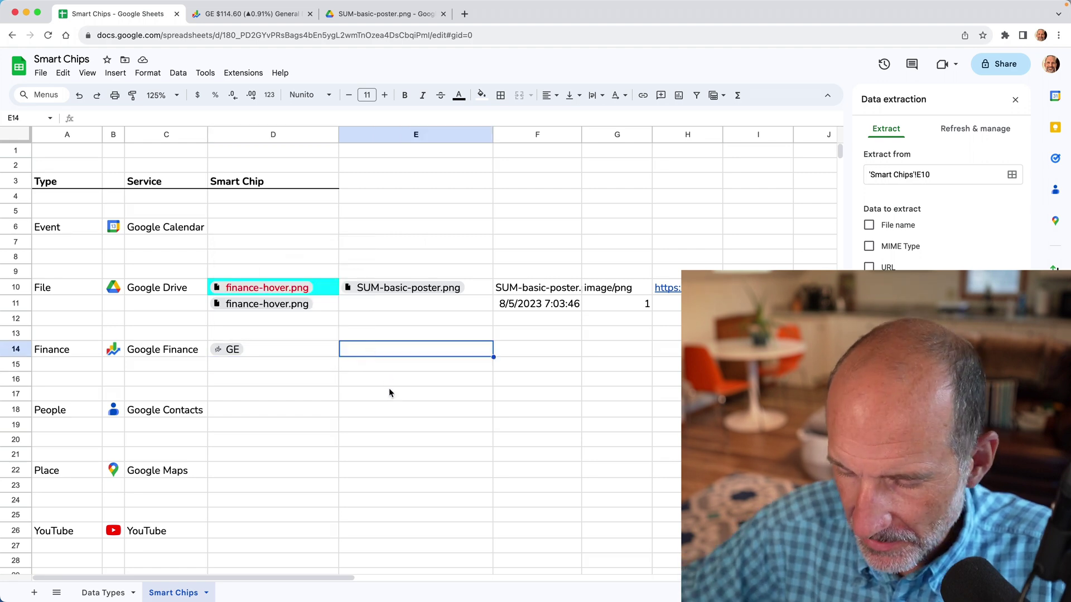
pyautogui.write('=')
pyautogui.press('Left')
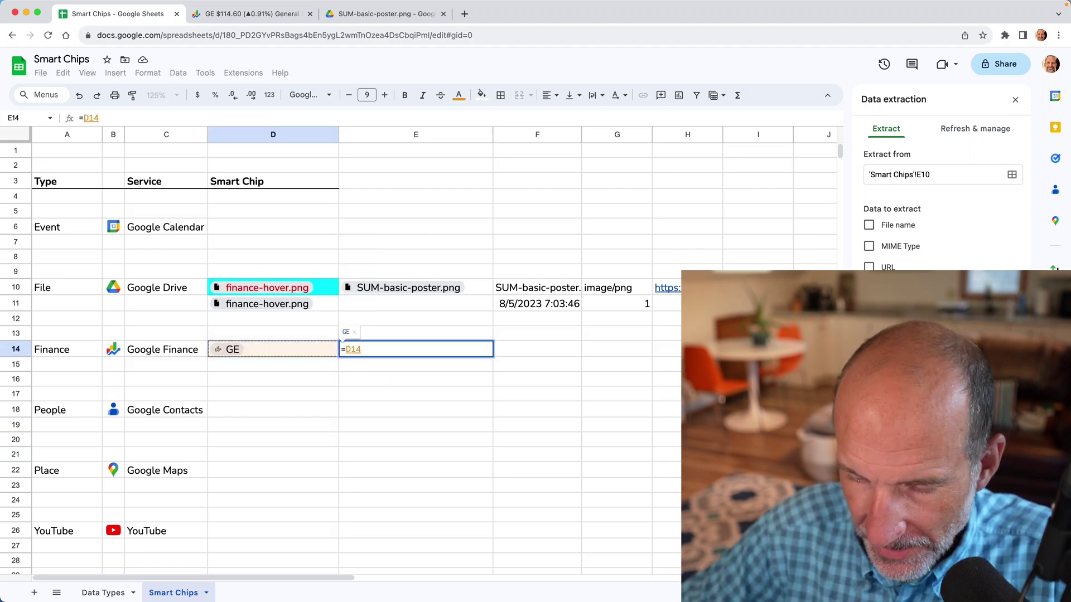
pyautogui.write('.')
pyautogui.press('BackSpace')
pyautogui.press('BackSpace')
pyautogui.press('BackSpace')
pyautogui.press('BackSpace')
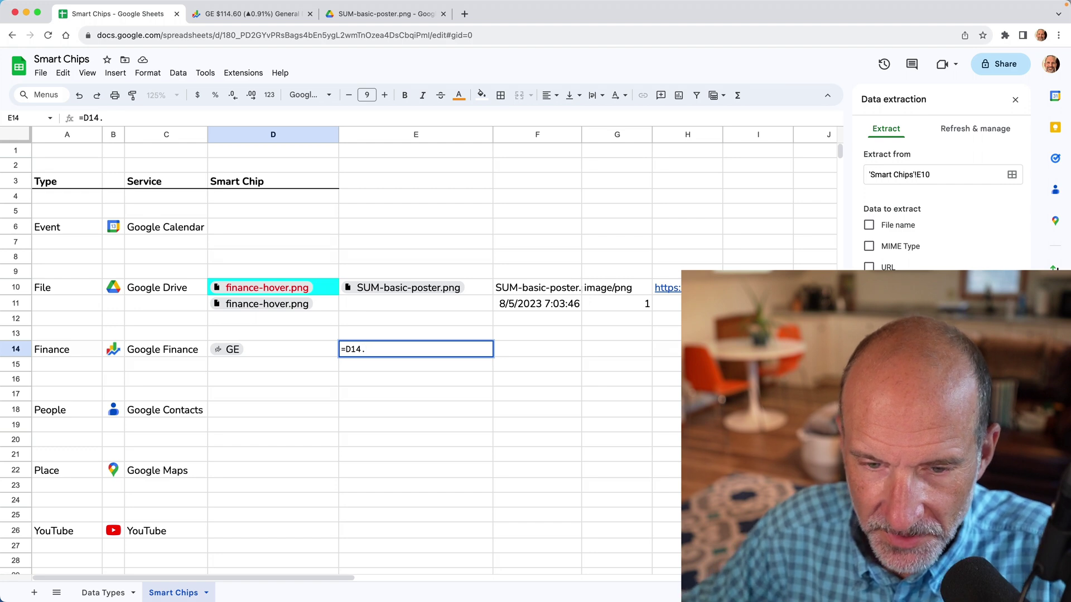
pyautogui.write('GOOGLE')
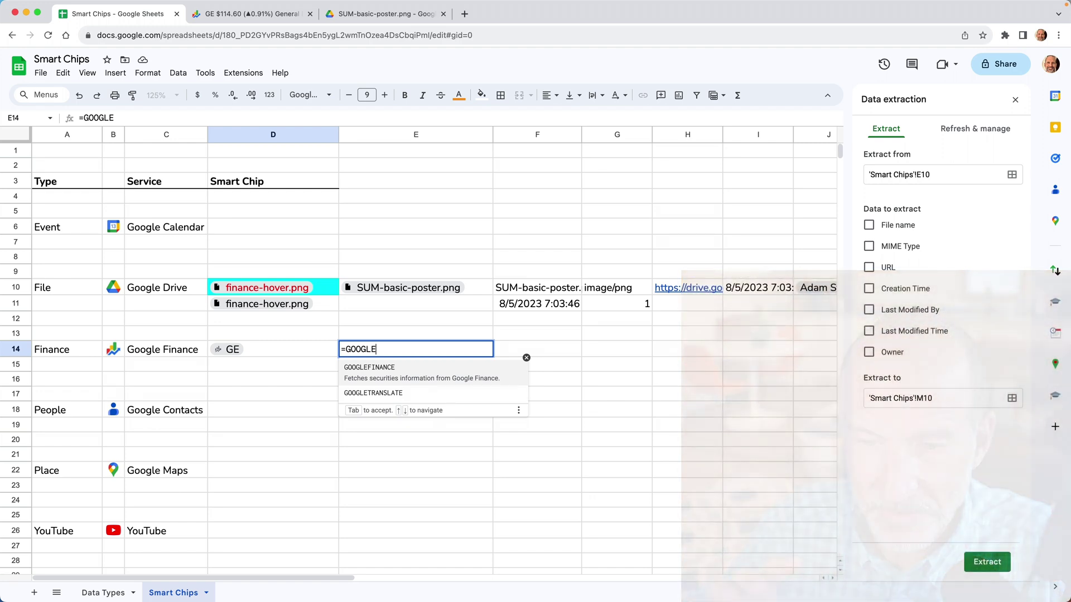
pyautogui.press('Escape')
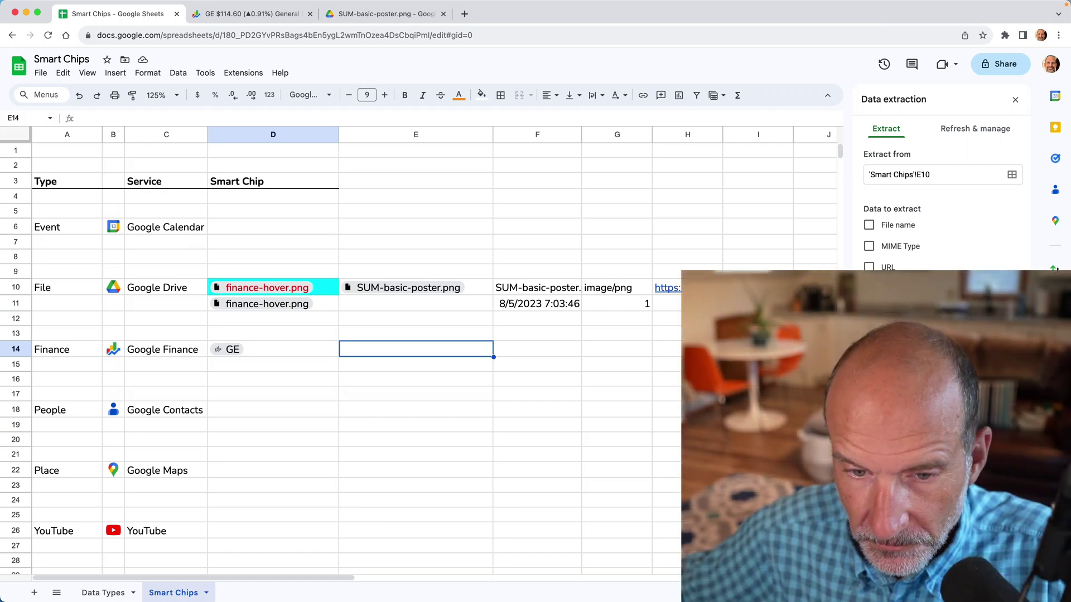
pyautogui.click(371, 354)
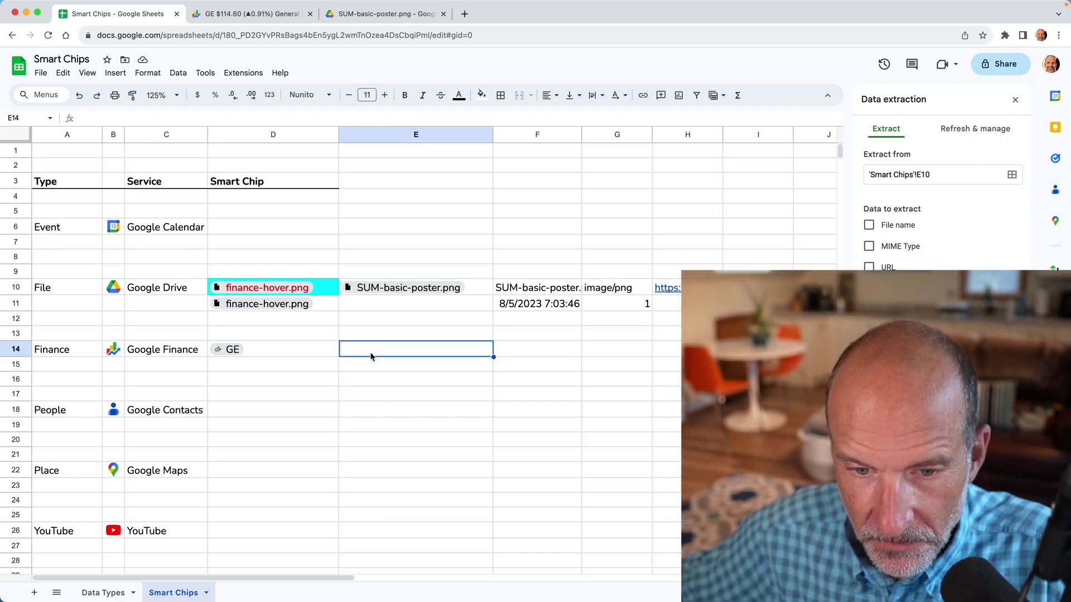
# Insert a people chip for the contact into D18 and preview its contact card
pyautogui.click(295, 350)
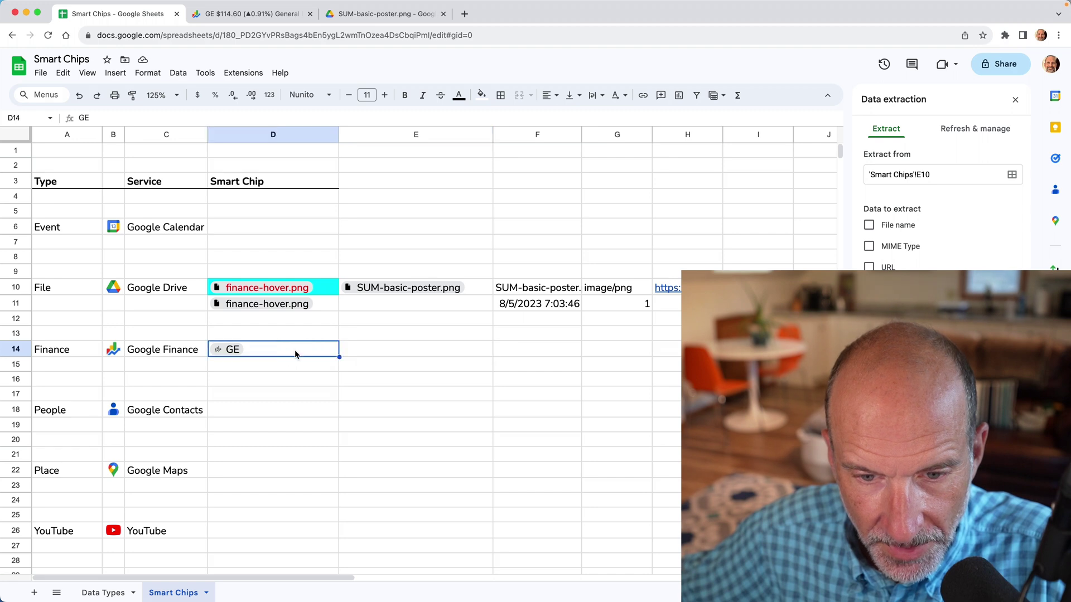
pyautogui.click(274, 473)
pyautogui.click(268, 416)
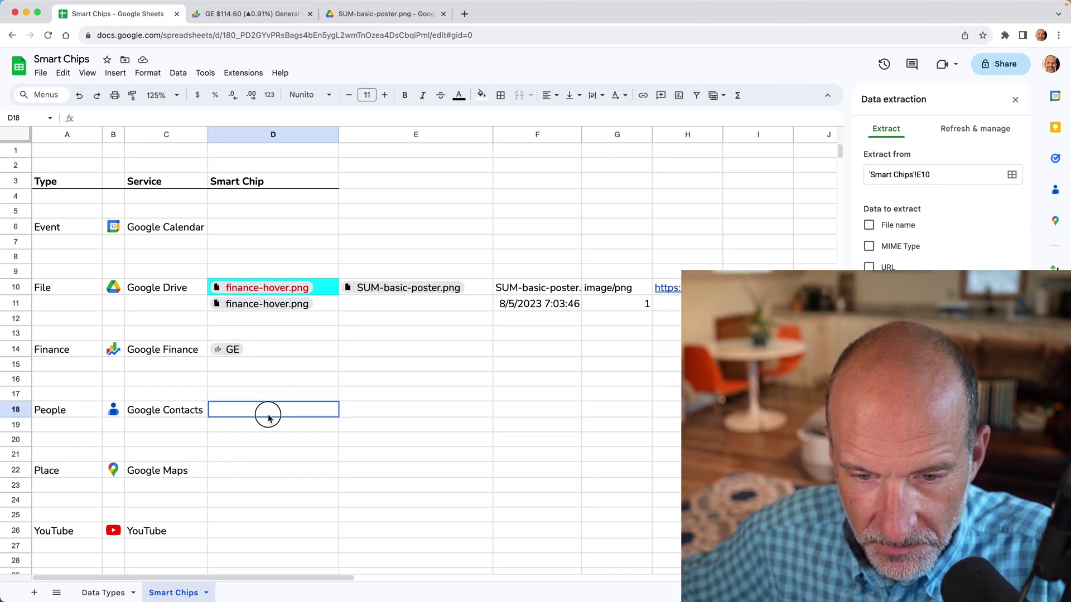
pyautogui.write('@')
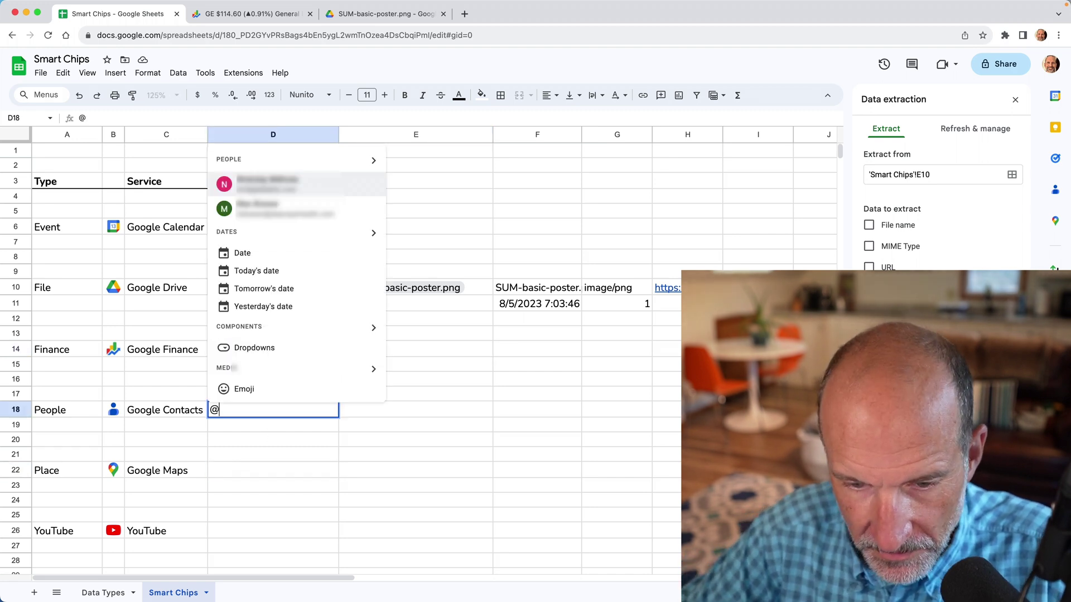
pyautogui.write('ADA')
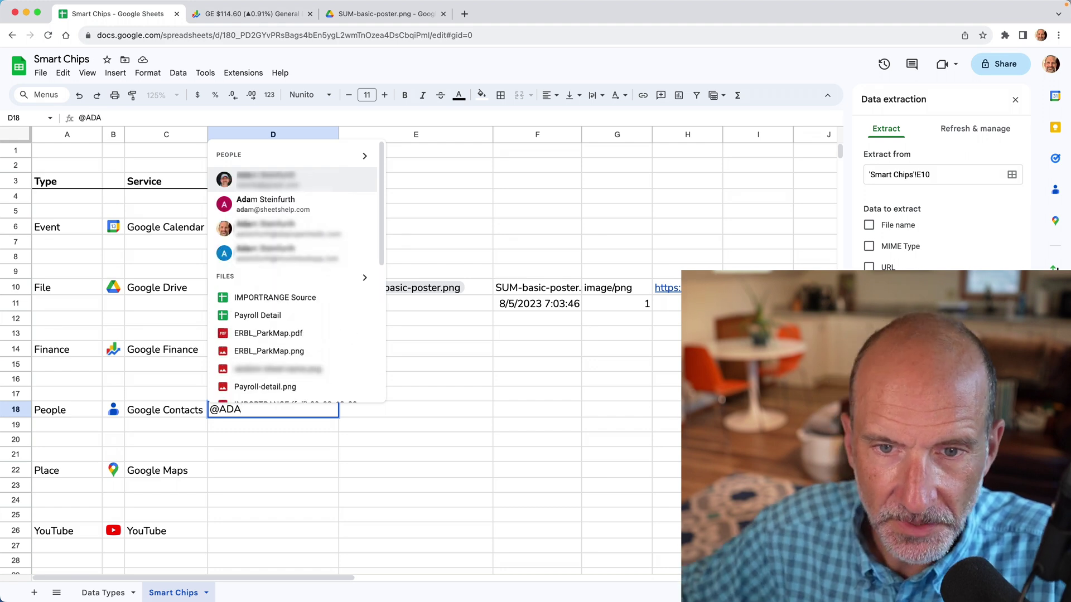
pyautogui.click(268, 202)
pyautogui.click(330, 457)
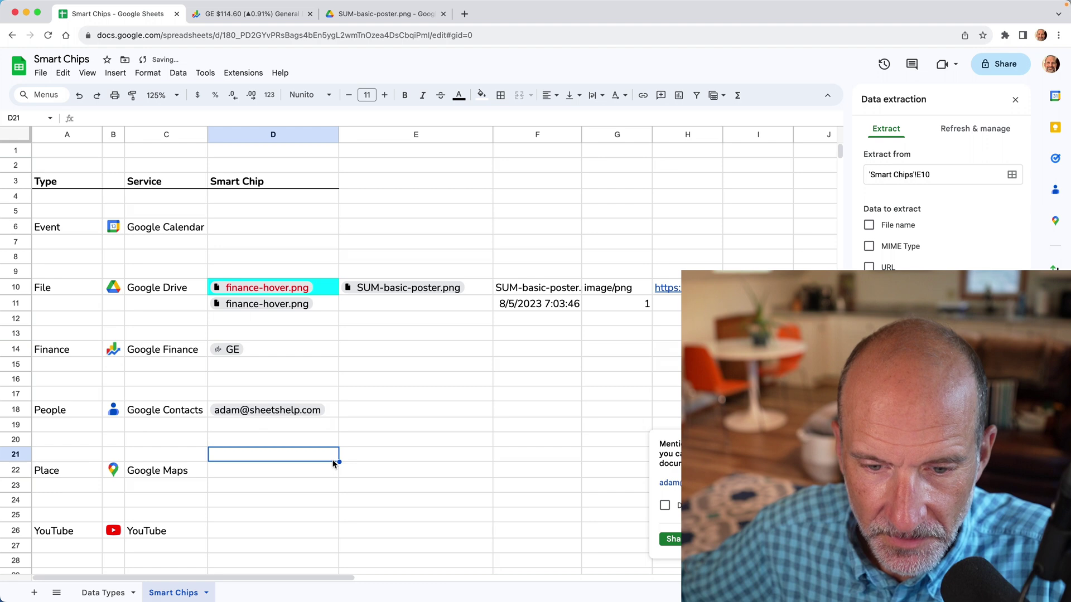
pyautogui.click(313, 443)
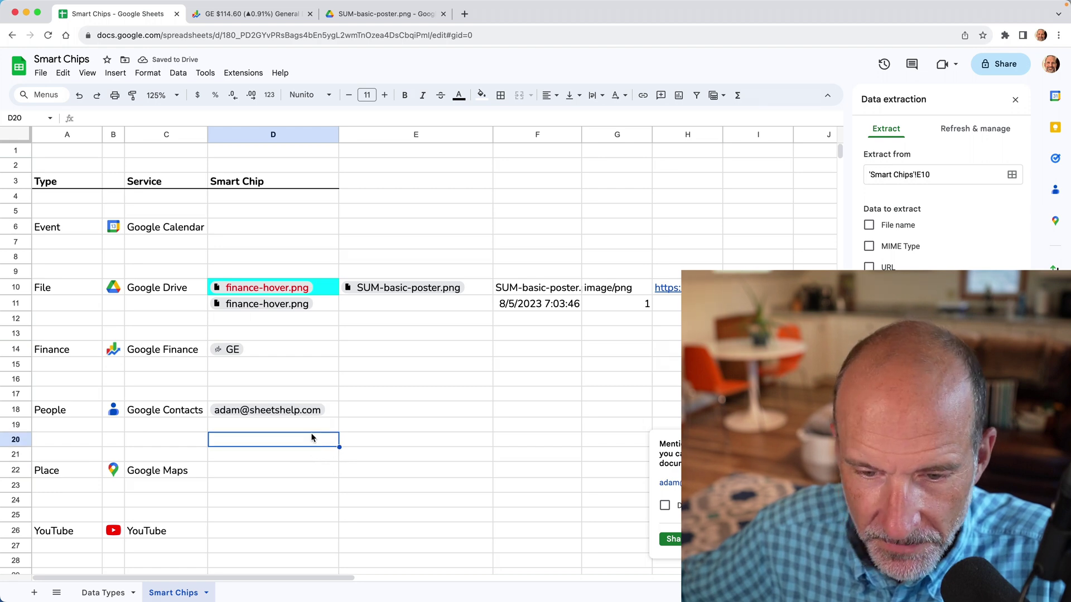
pyautogui.moveTo(307, 412)
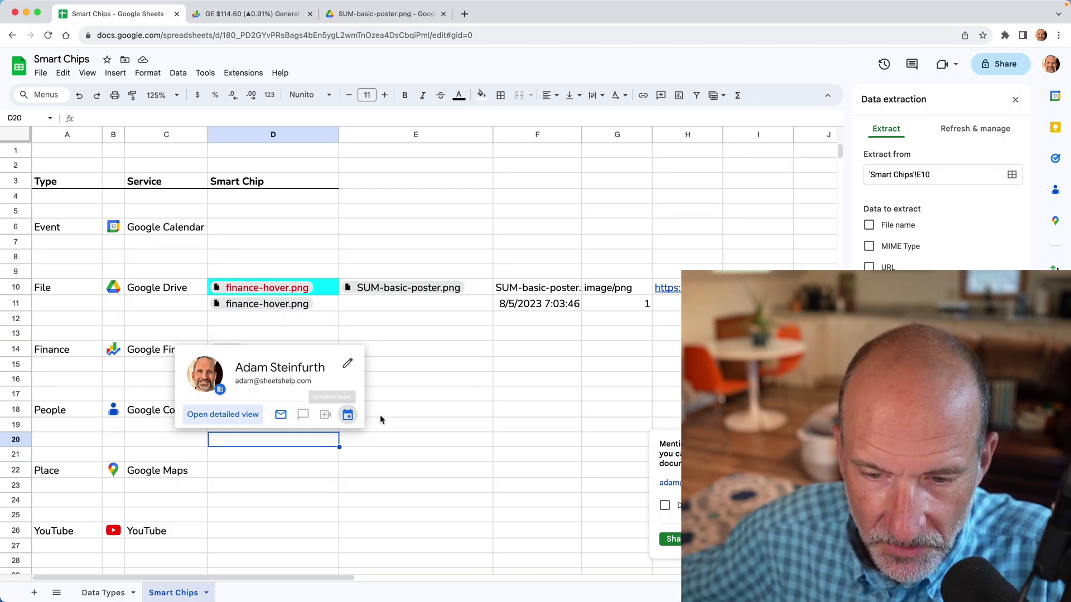
# Insert a place chip for a New York street address into D22
pyautogui.click(306, 471)
pyautogui.write('@')
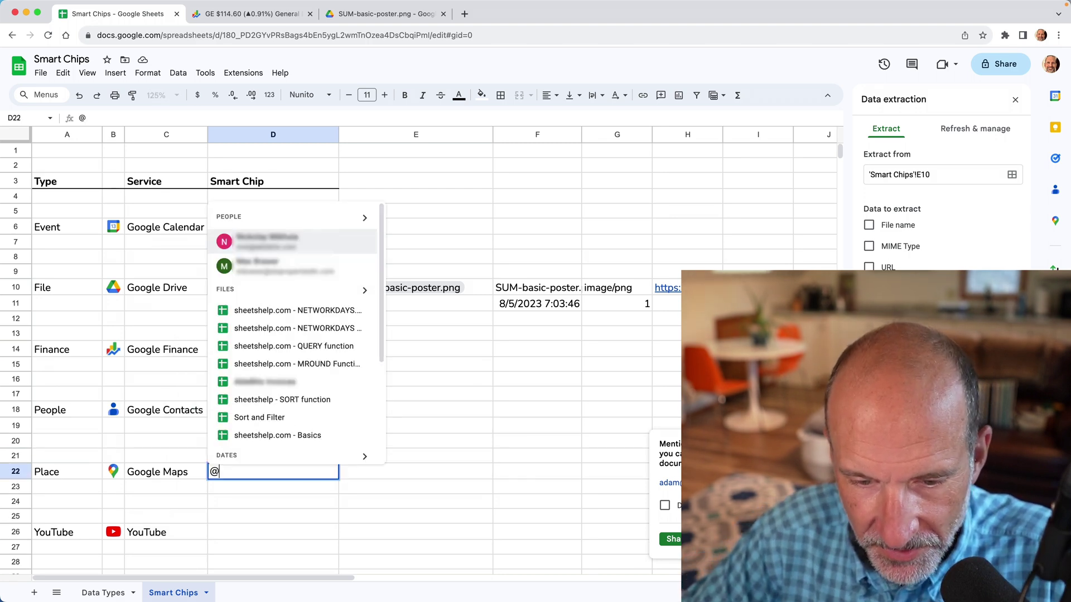
pyautogui.write('123')
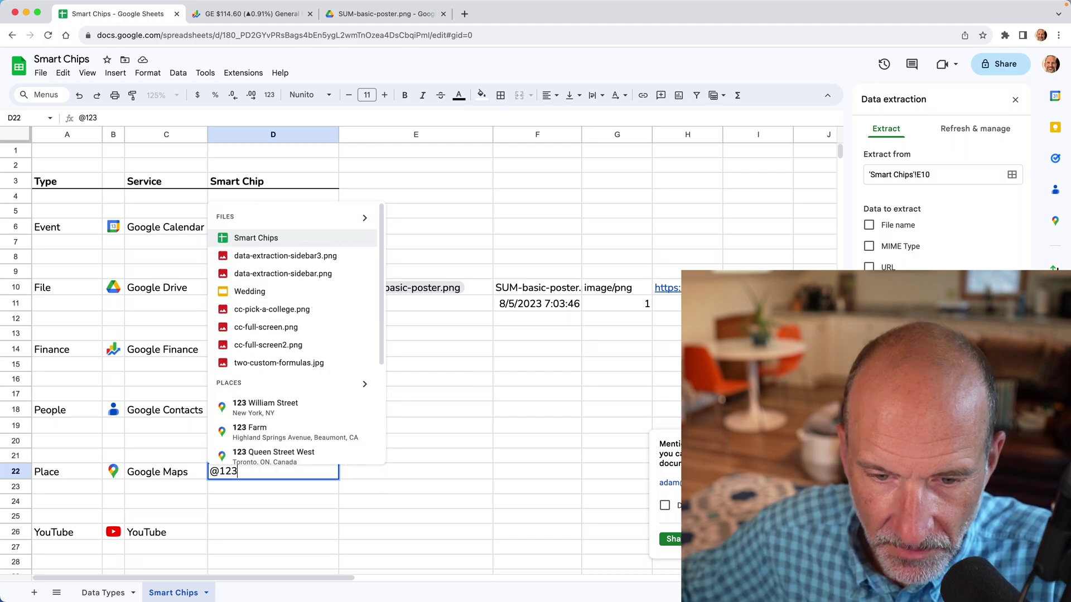
pyautogui.click(293, 400)
pyautogui.click(312, 484)
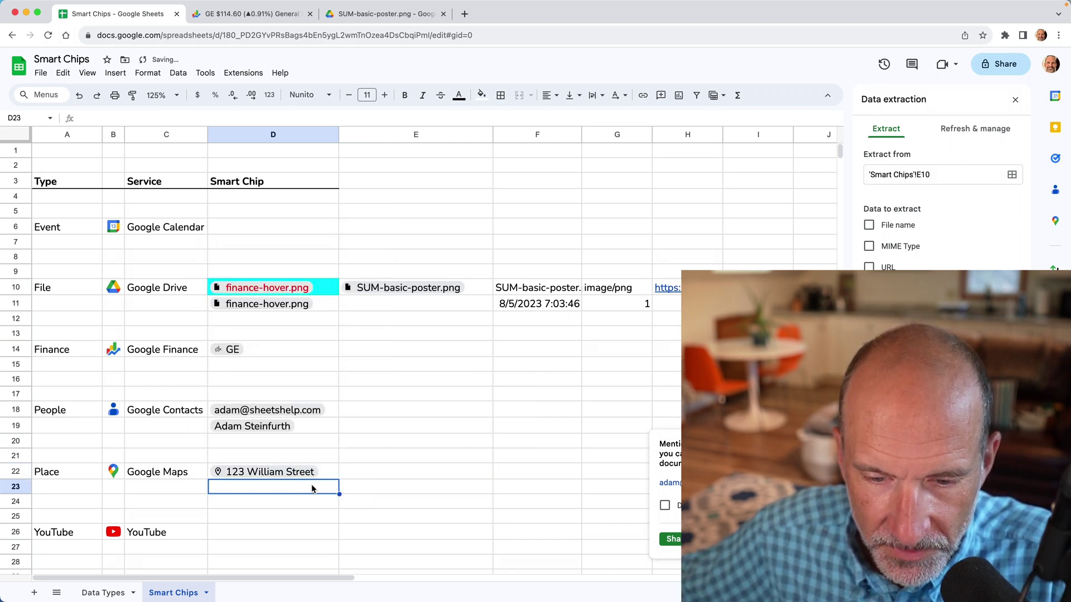
pyautogui.click(304, 478)
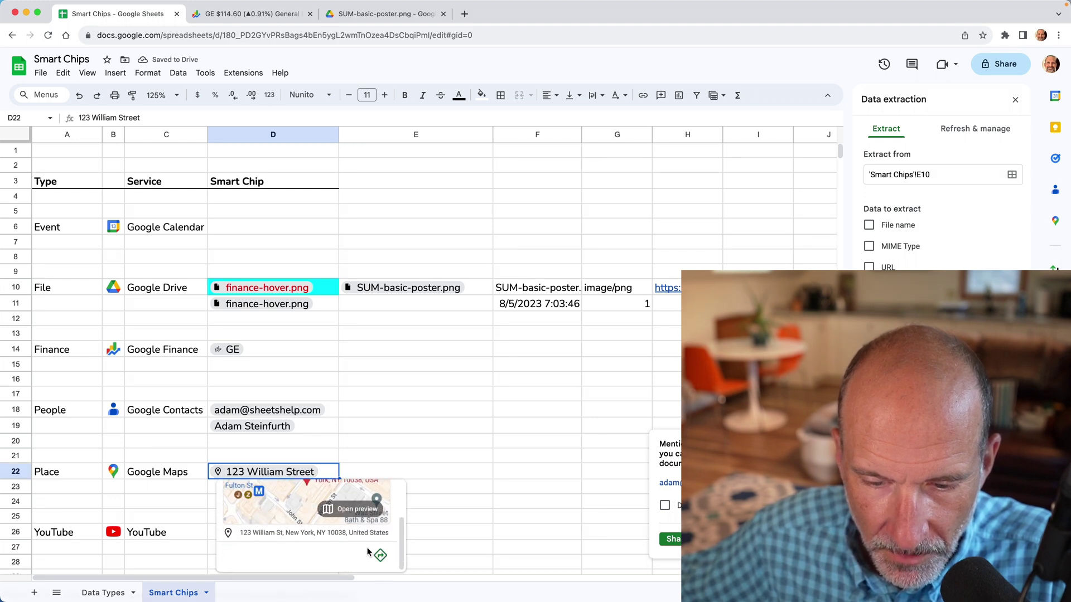
# Get directions to the place from a Brooklyn starting point in the Maps side panel
pyautogui.click(381, 556)
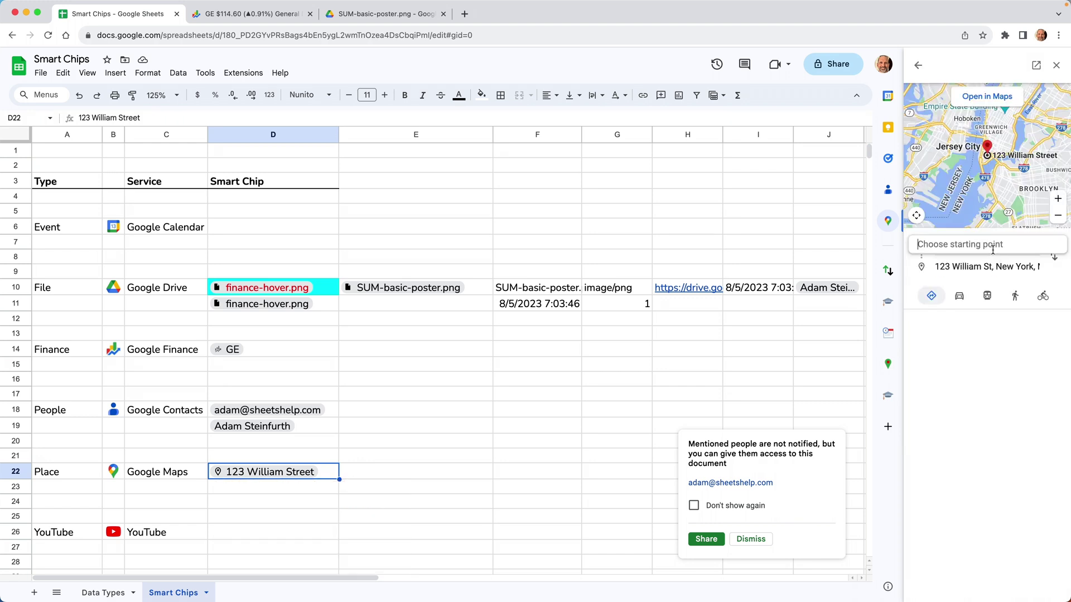
pyautogui.write('123')
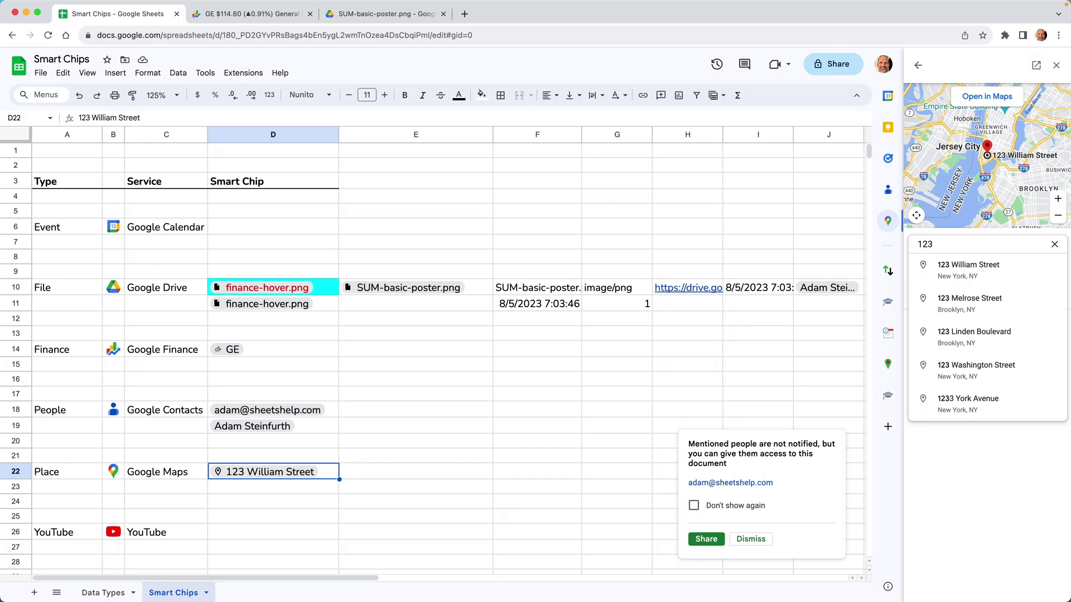
pyautogui.click(975, 308)
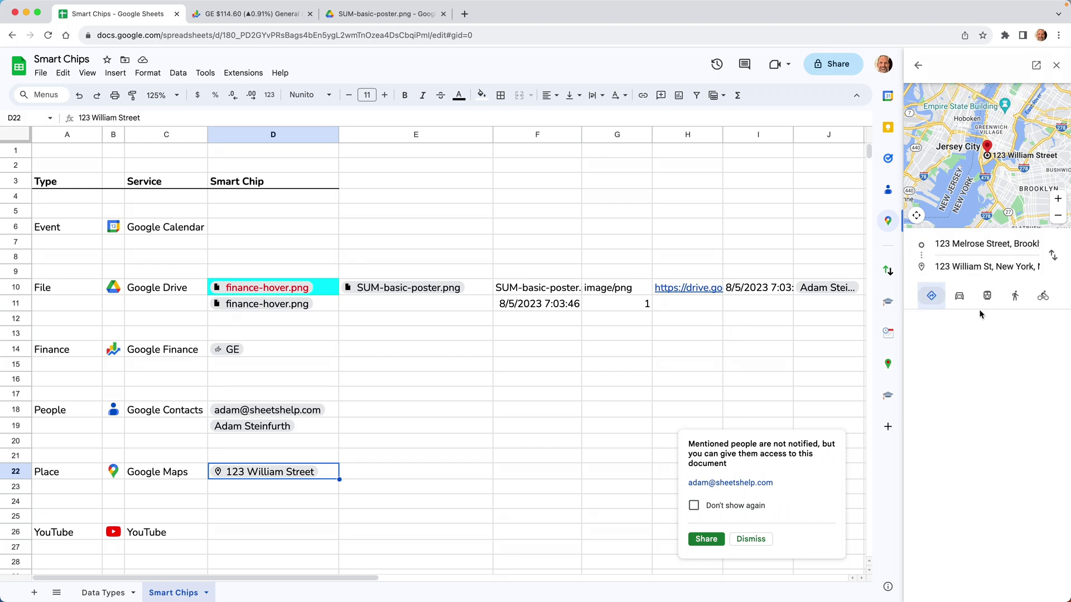
pyautogui.scroll(-2, 984, 364)
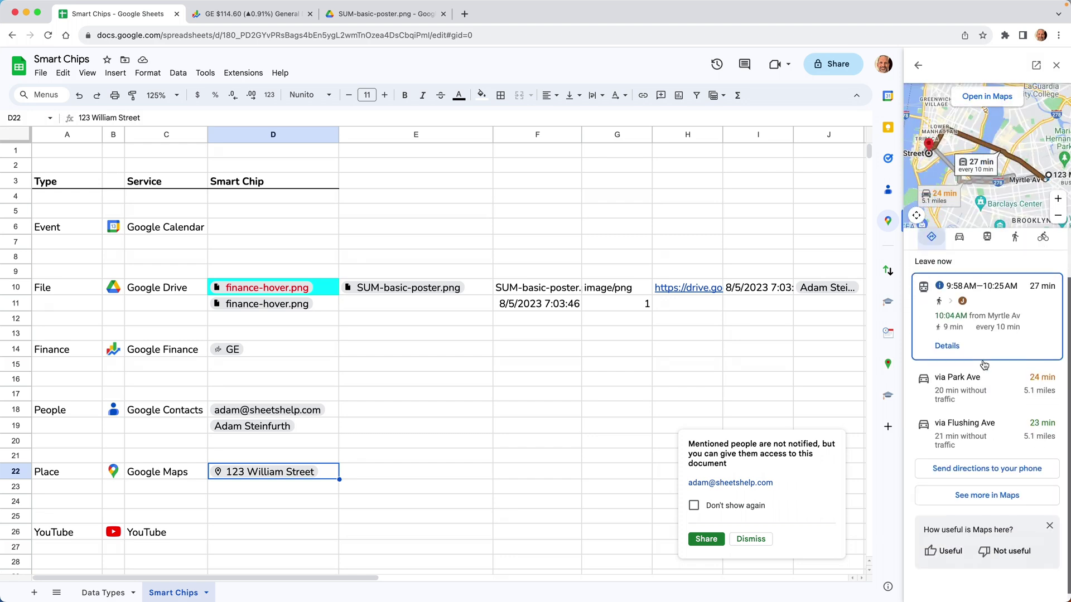
pyautogui.scroll(-2, 241, 444)
pyautogui.click(241, 444)
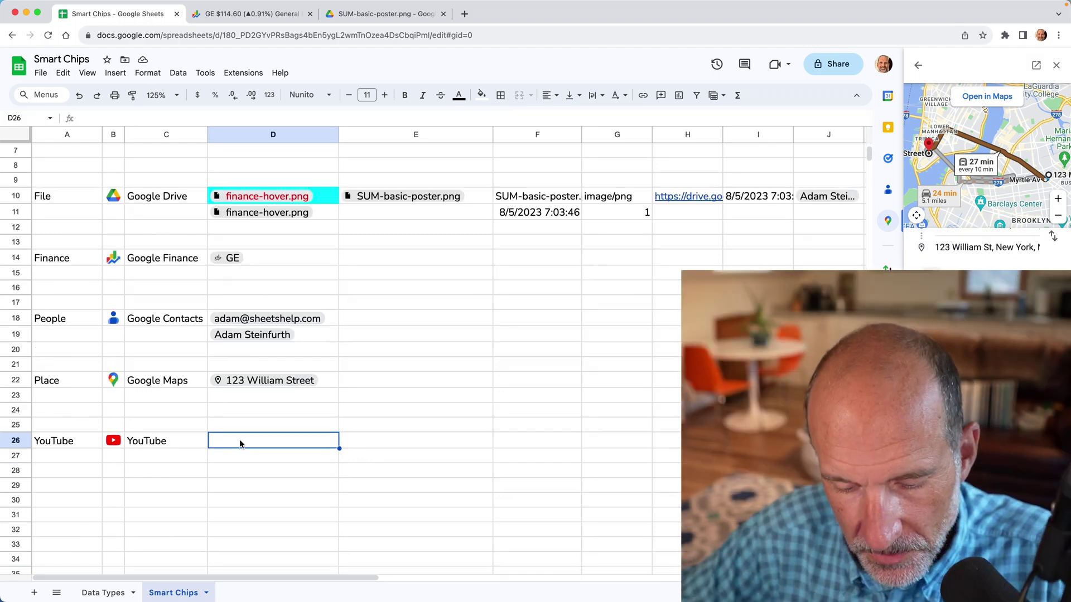
# Search YouTube for 'google sheets insert pop' calendar videos
pyautogui.write('@')
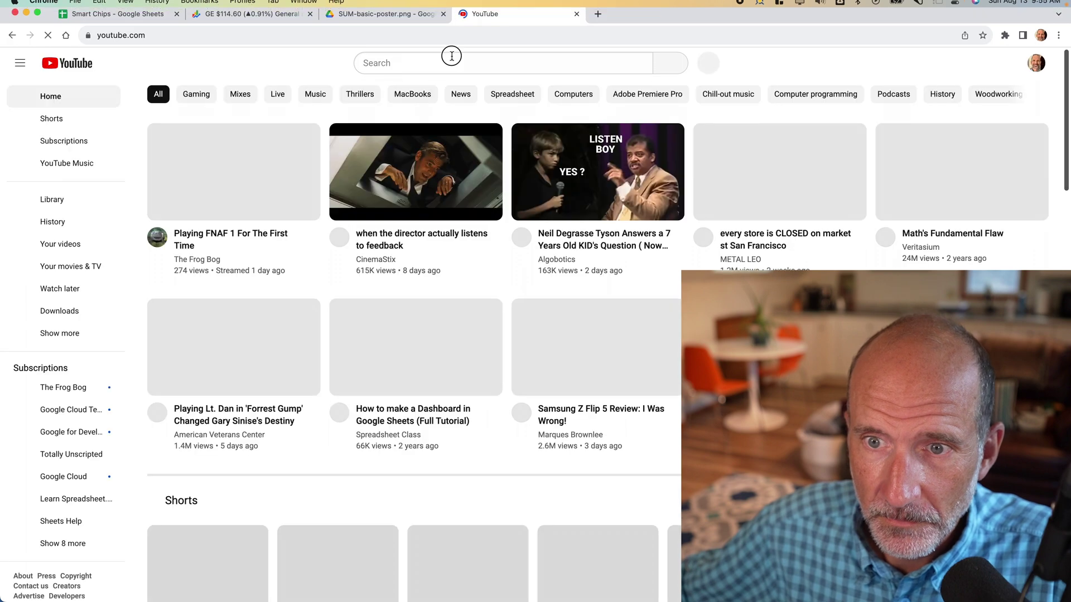
pyautogui.click(452, 56)
pyautogui.write('g')
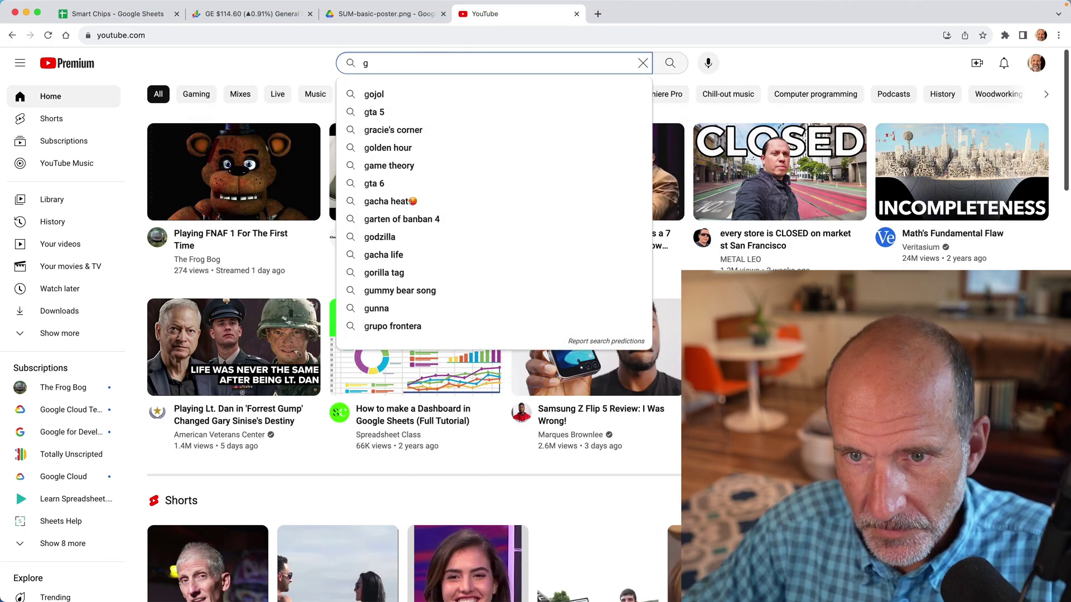
pyautogui.write('oogle sheets ')
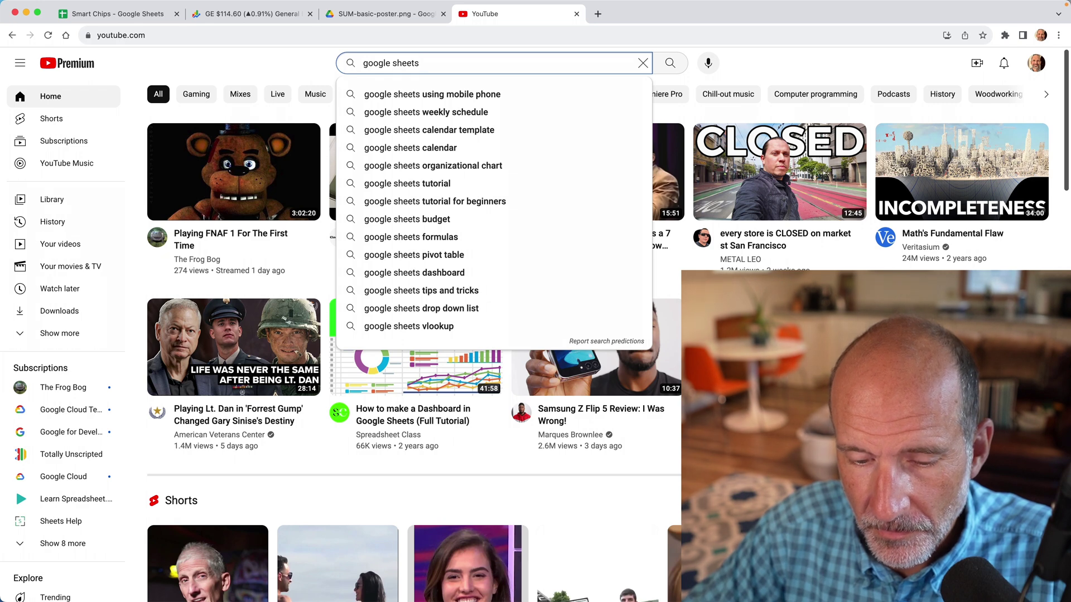
pyautogui.write('insert pop up calendar')
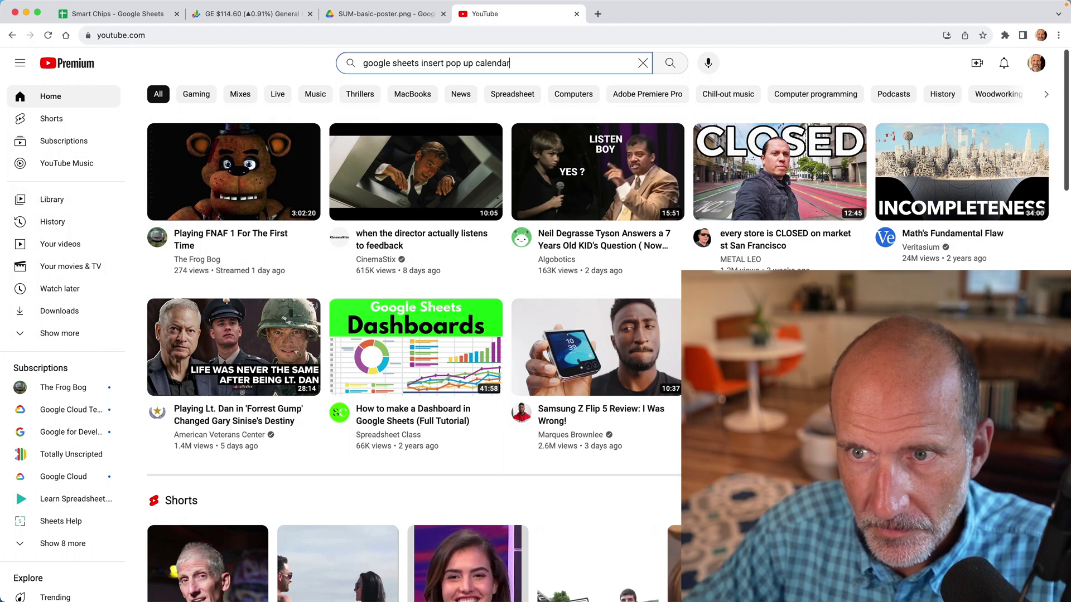
pyautogui.press('Return')
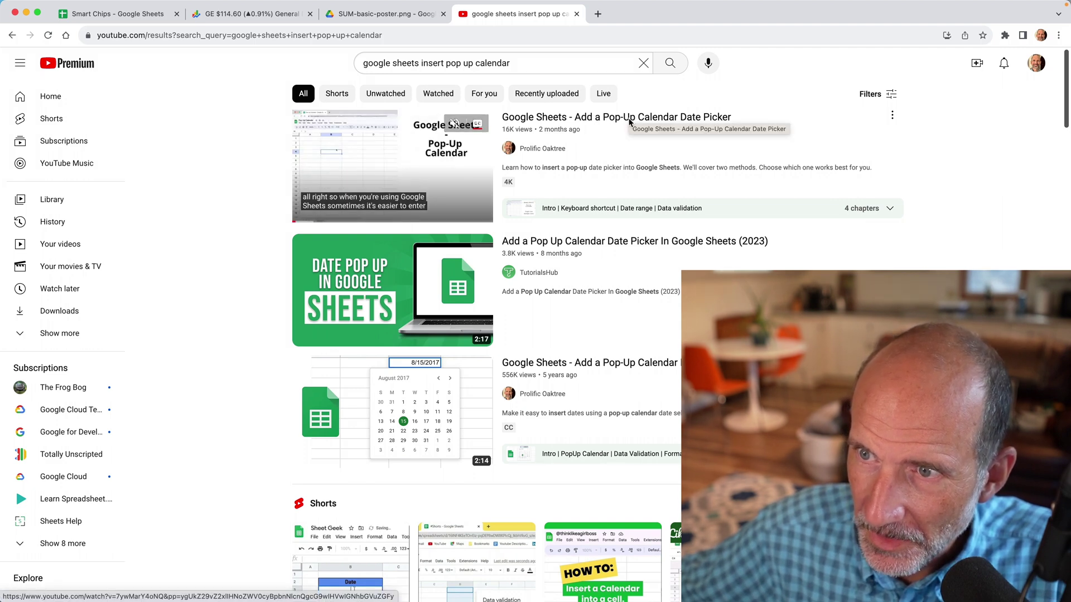
# Open the top pop-up calendar date picker video and copy its share link
pyautogui.click(631, 117)
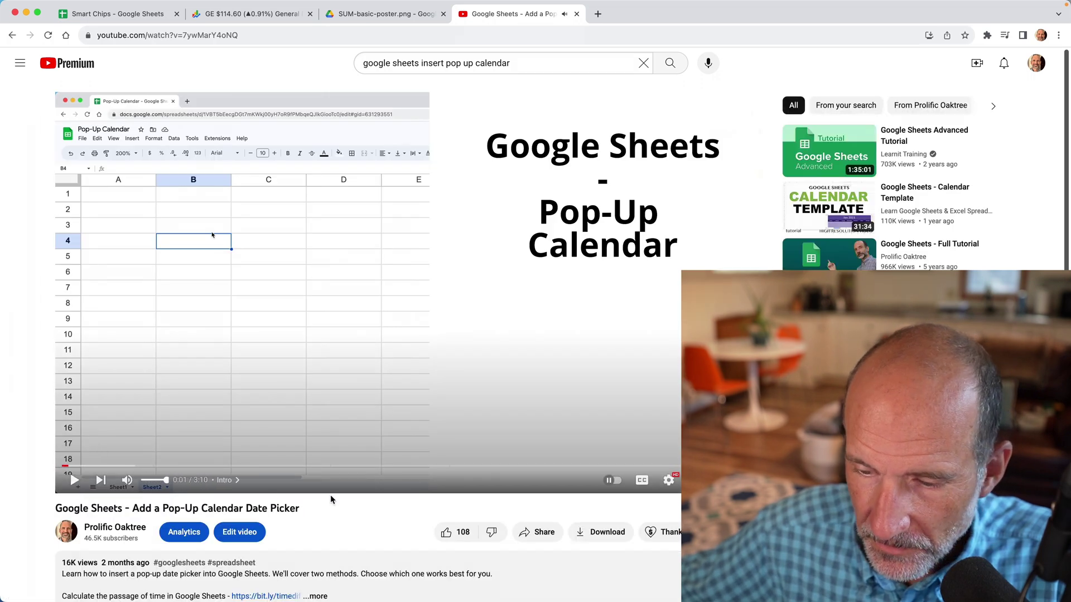
pyautogui.click(543, 532)
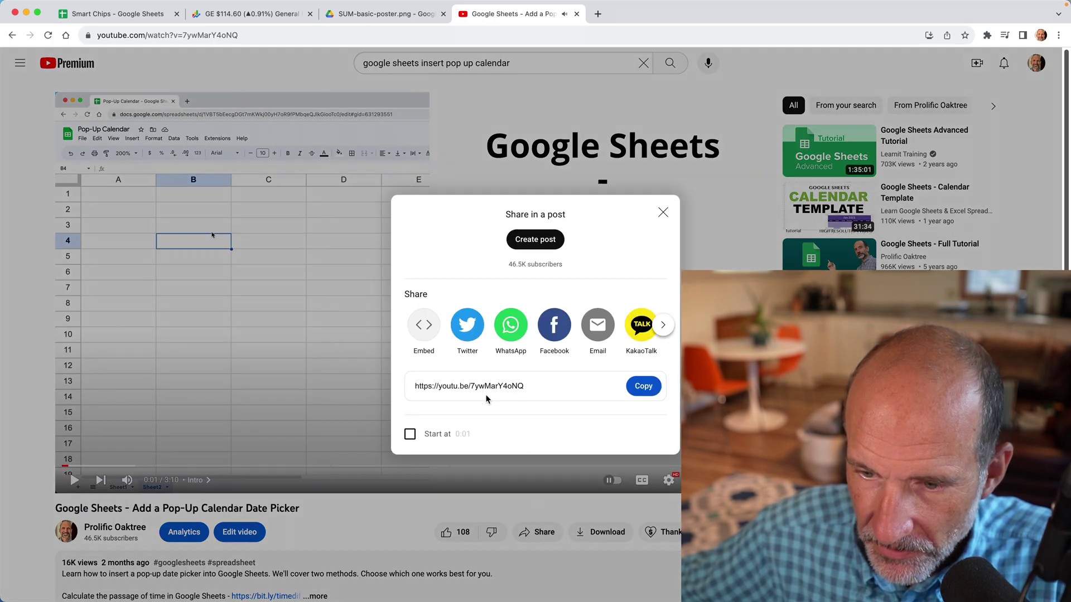
pyautogui.click(632, 386)
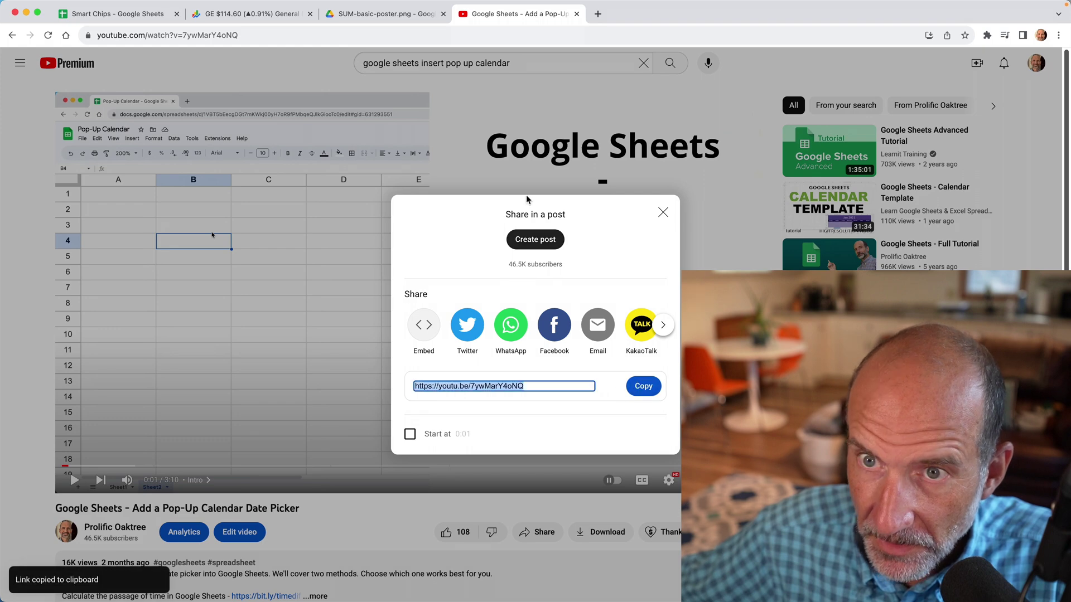
pyautogui.click(111, 25)
# Paste the pop-up calendar date picker video link into D26 and convert it to a YouTube chip
pyautogui.press('super+v')
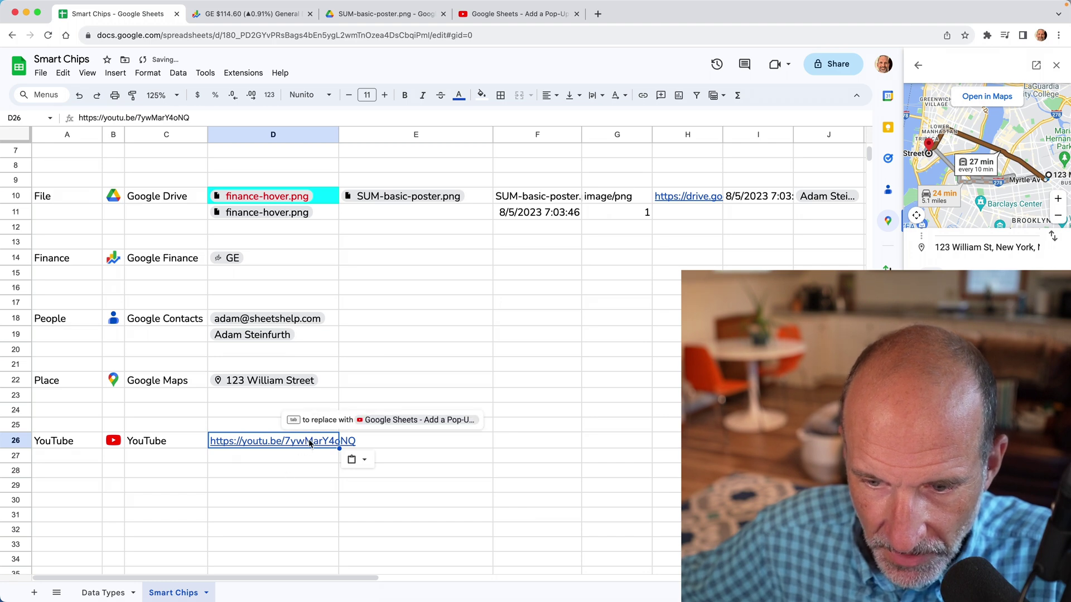
pyautogui.moveTo(311, 442)
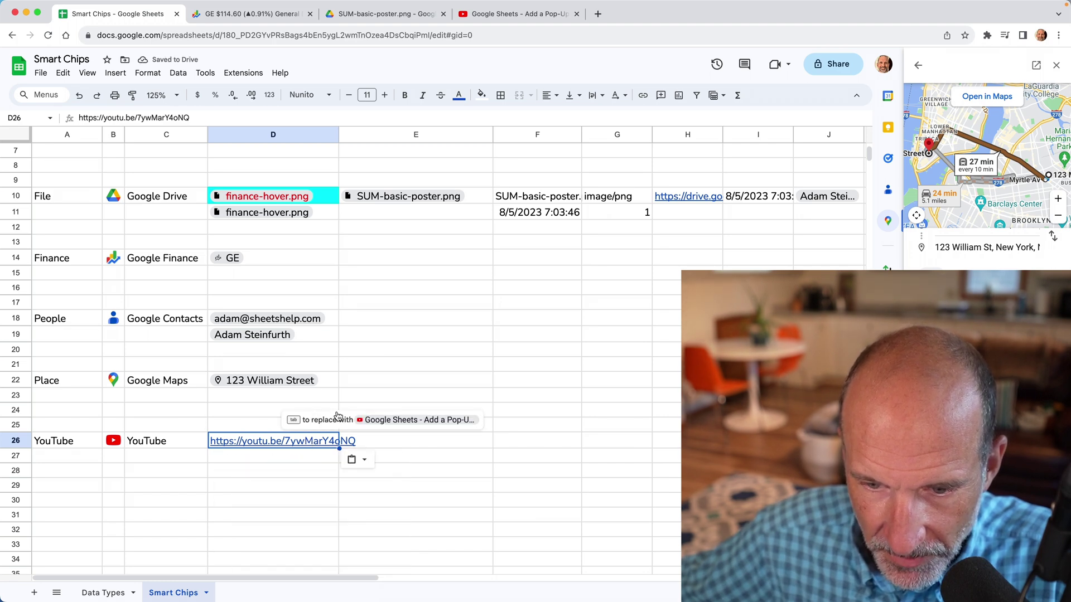
pyautogui.press('Tab')
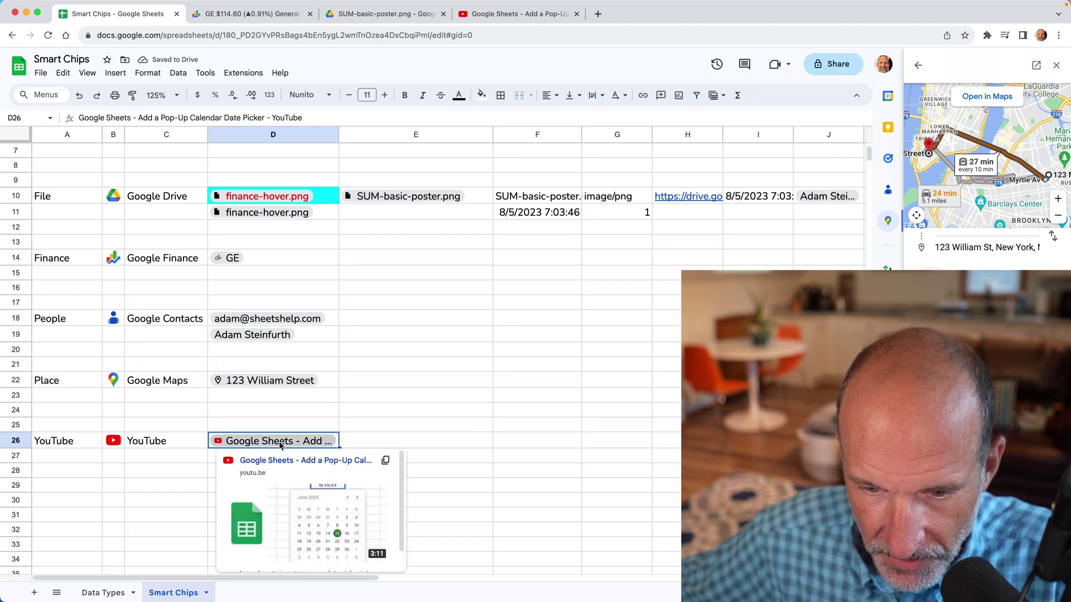
pyautogui.scroll(-1, 296, 476)
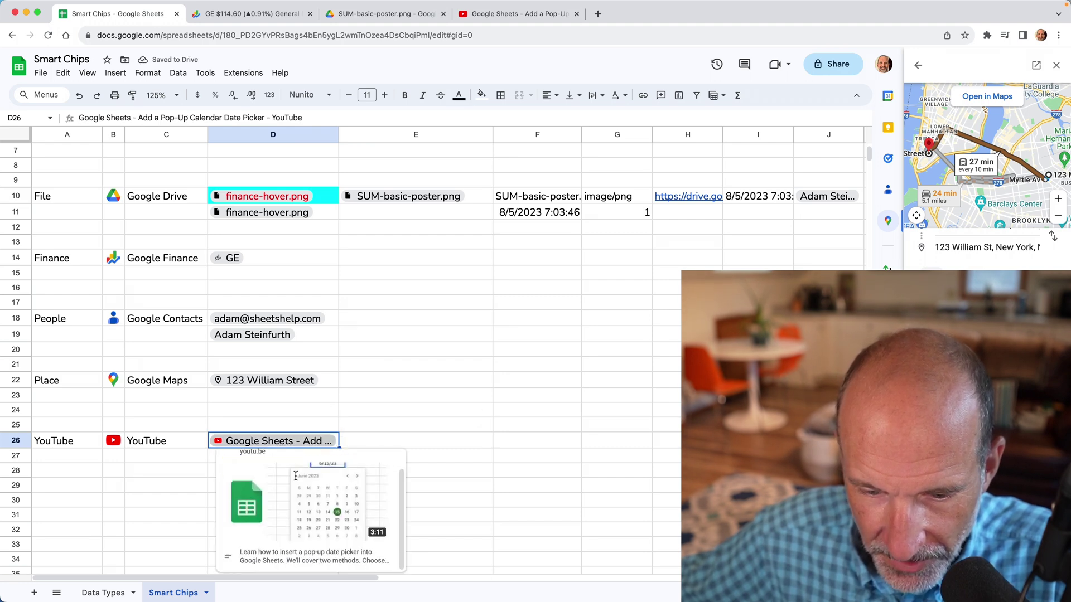